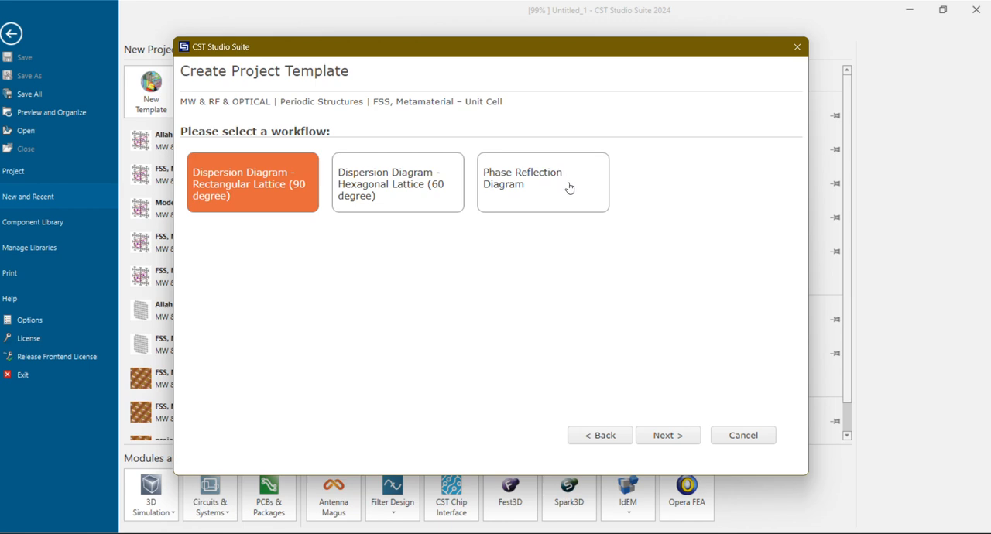
Configure the project template with the Phase Reflection Diagram workflow, the Frequency Domain solver, and units of µm and µm / THz
left_click(568, 188)
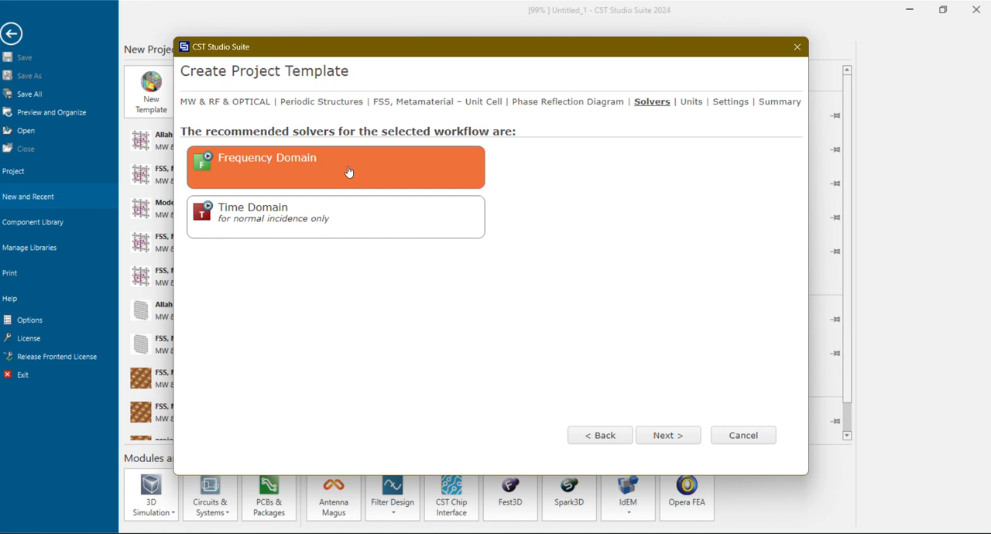
left_click(680, 436)
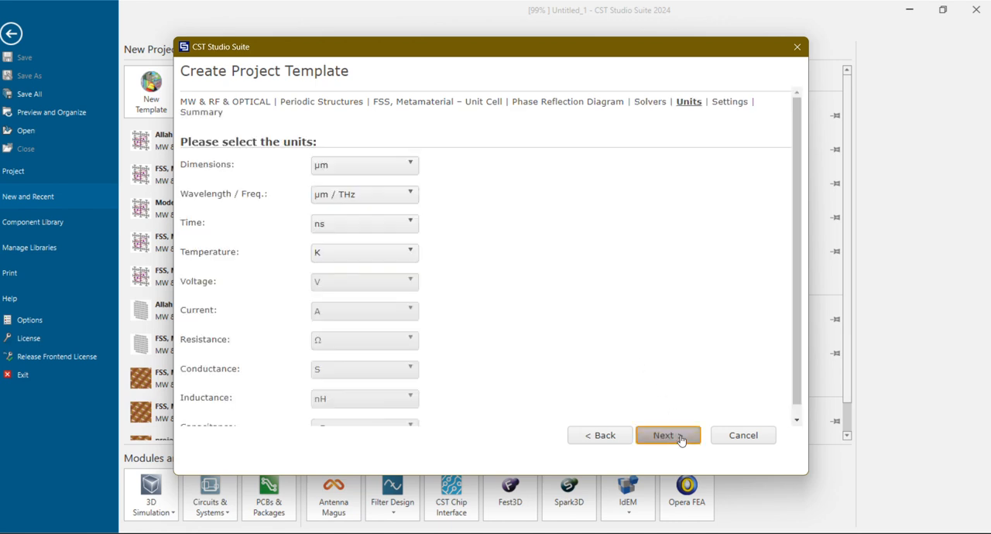
left_click(363, 175)
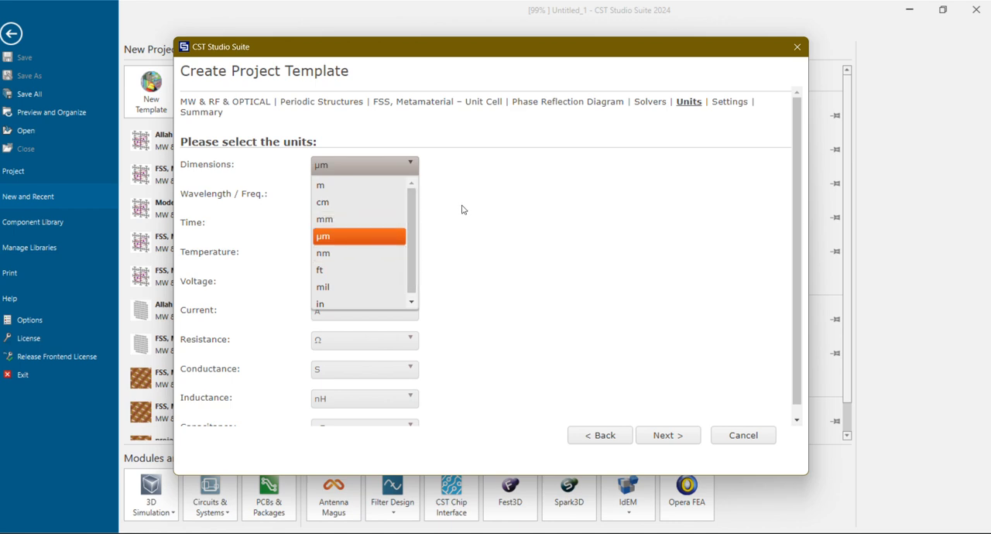
left_click(361, 241)
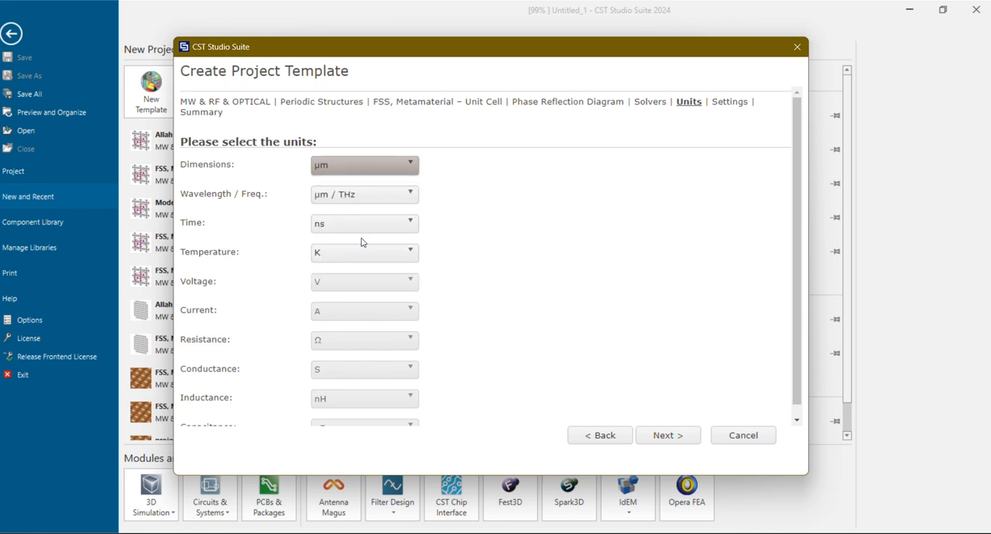
left_click(361, 200)
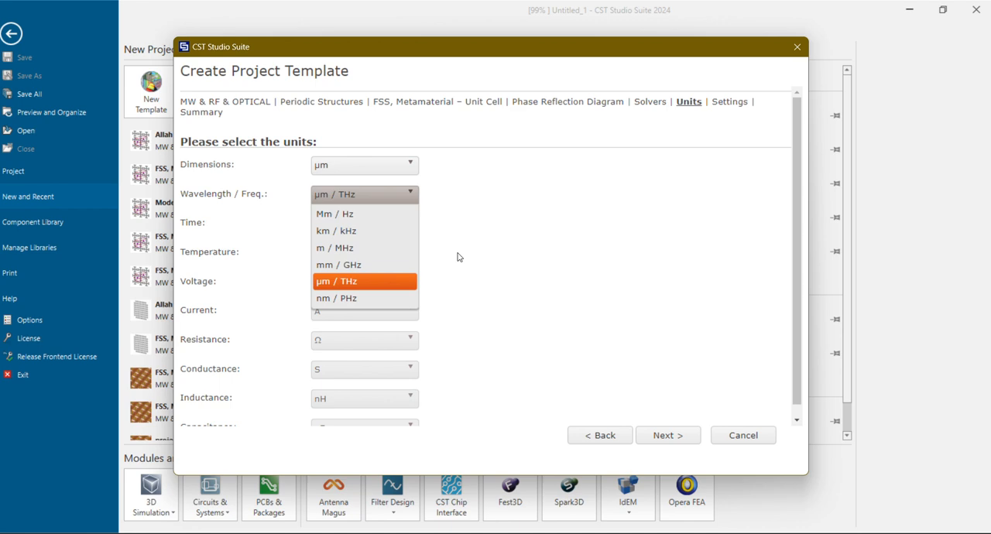
left_click(409, 281)
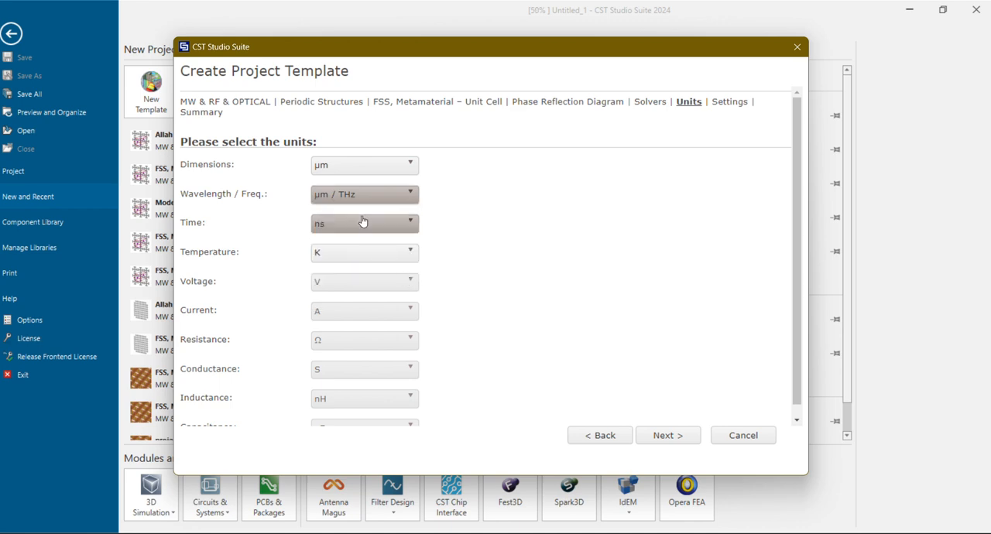
left_click(671, 438)
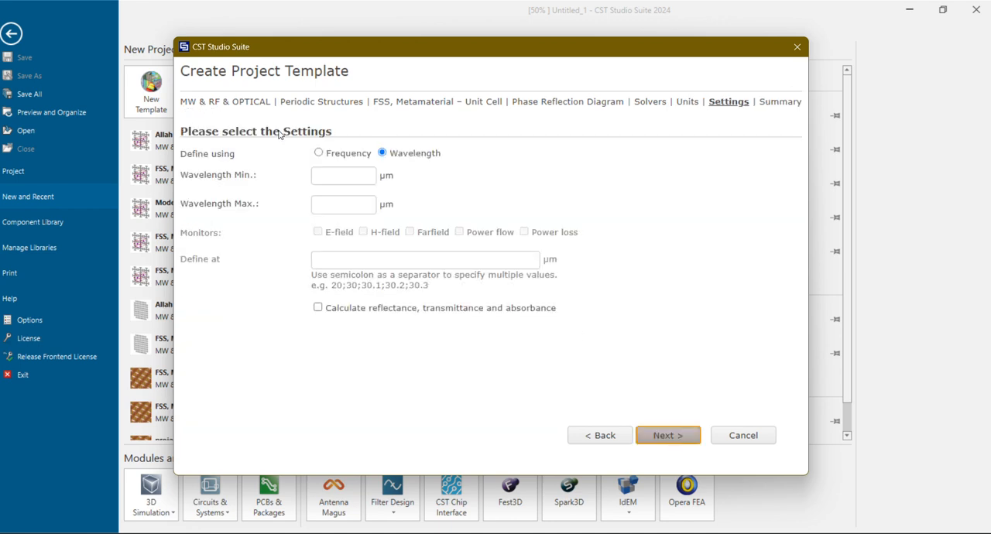
Define the template's range by frequency from 1 to 8 THz and finish creating the template
left_click(327, 154)
left_click(339, 175)
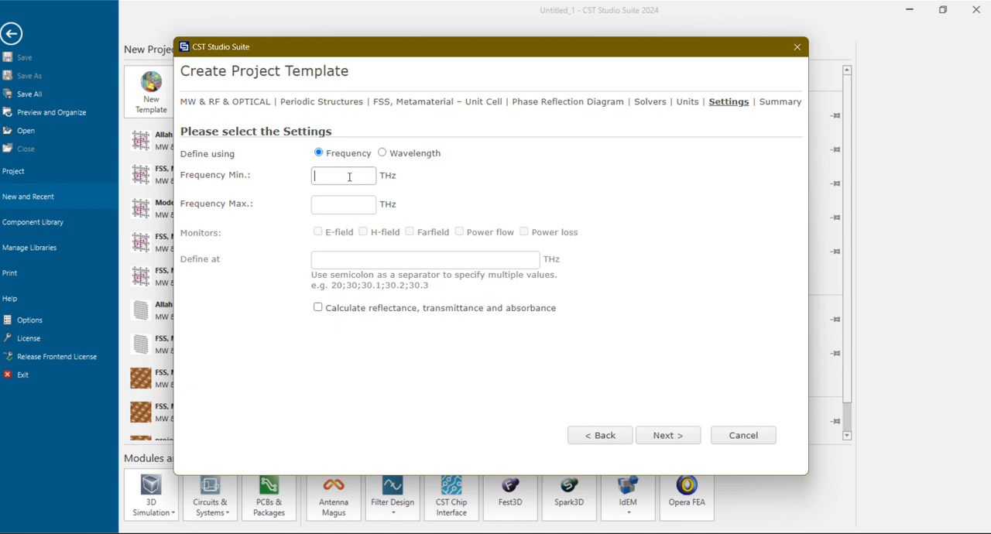
type("11")
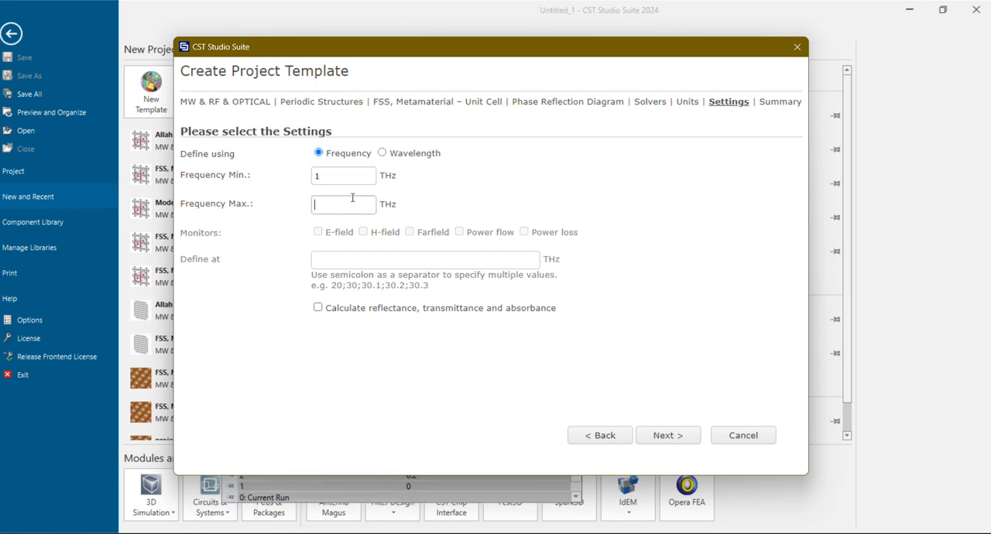
left_click(353, 198)
type("8")
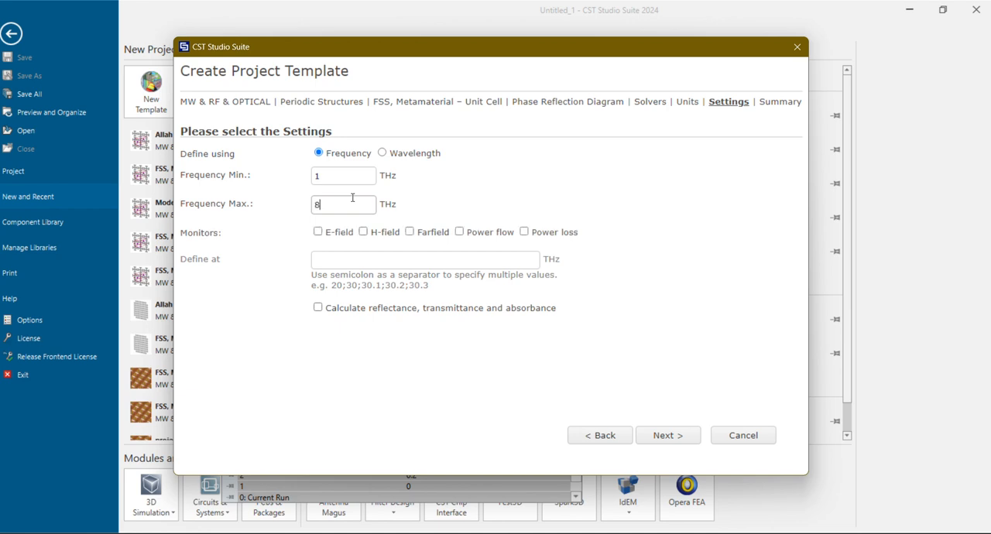
left_click(679, 433)
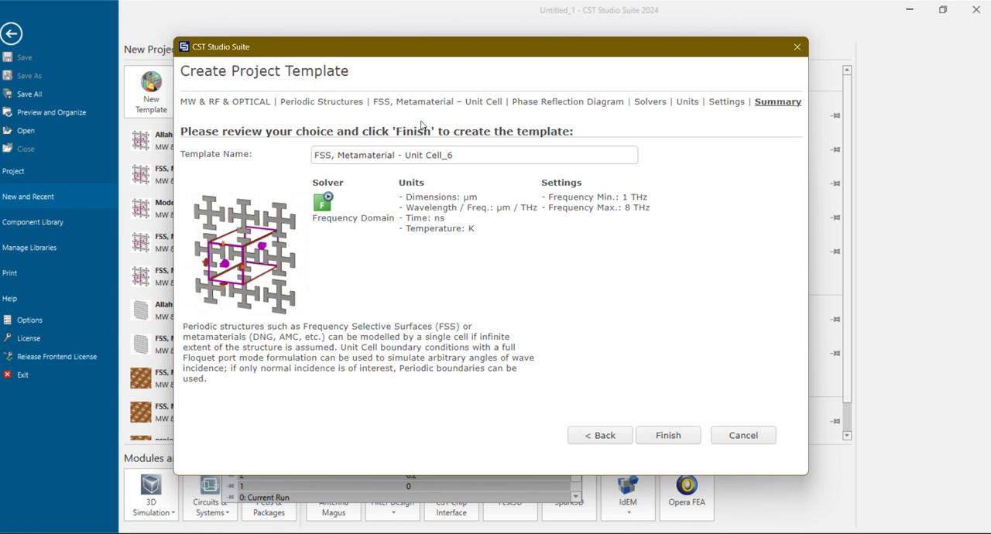
left_click(668, 441)
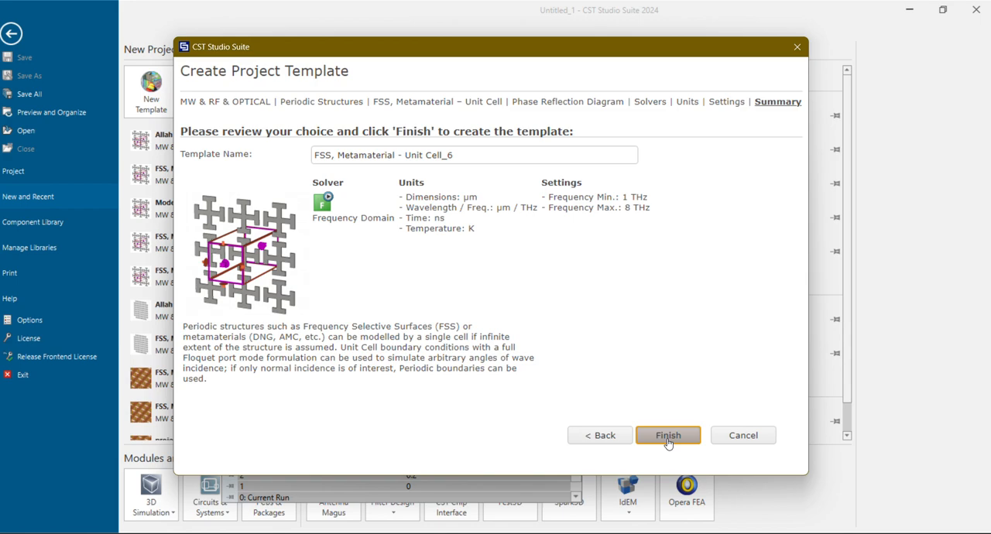
left_click(668, 438)
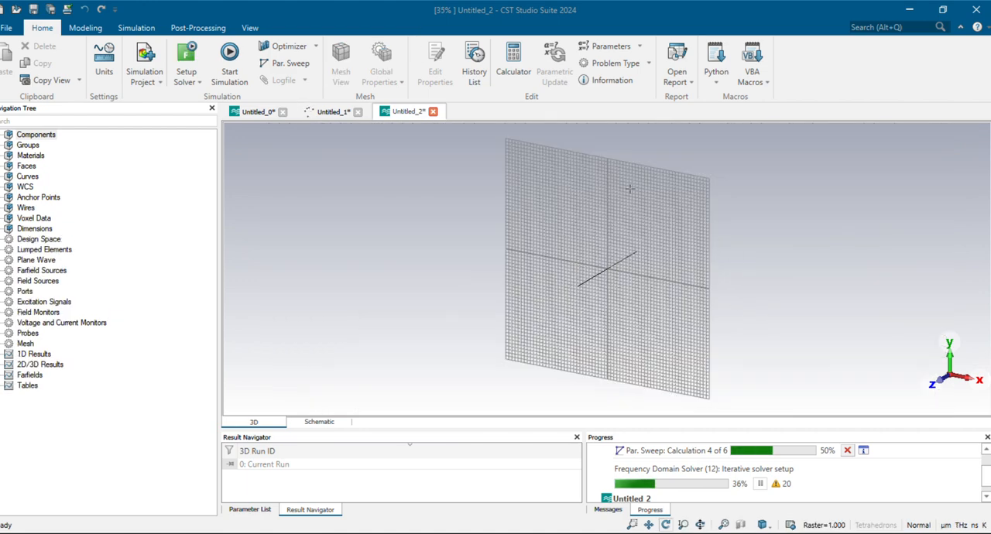
Create a graphene material for optical applications with the material macro, using a temperature of 300 K and a thickness of 1 nm
left_click(749, 82)
mouse_move(769, 172)
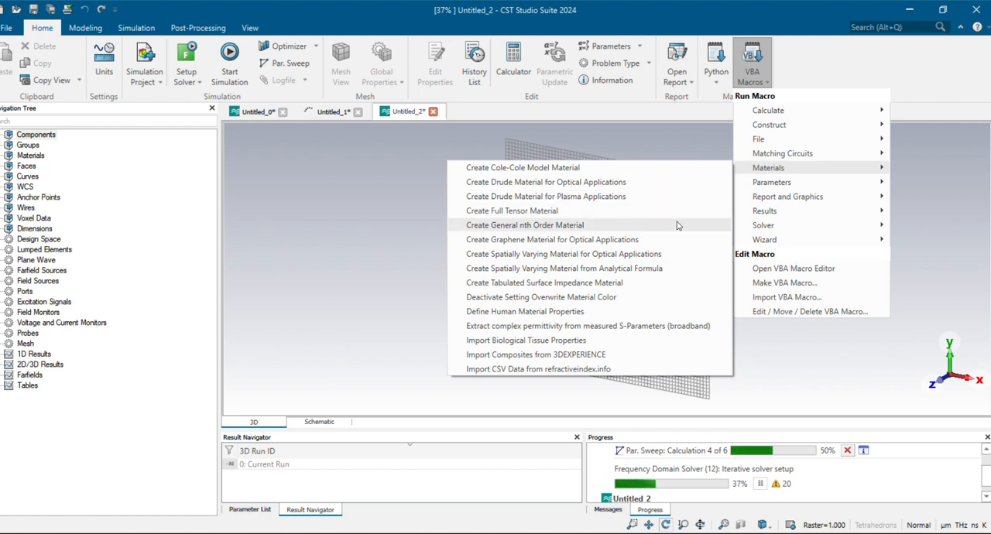
left_click(633, 240)
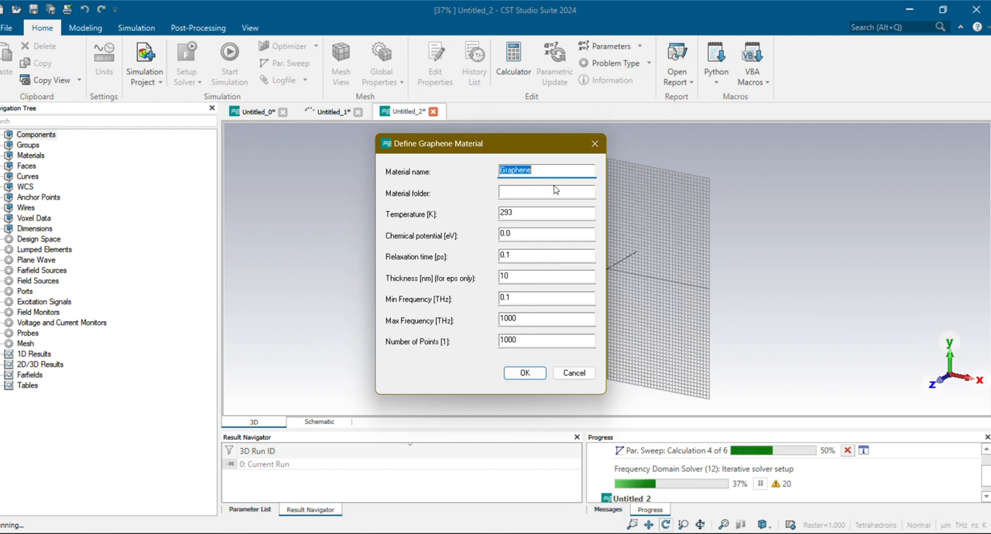
key("Tab")
key("Tab")
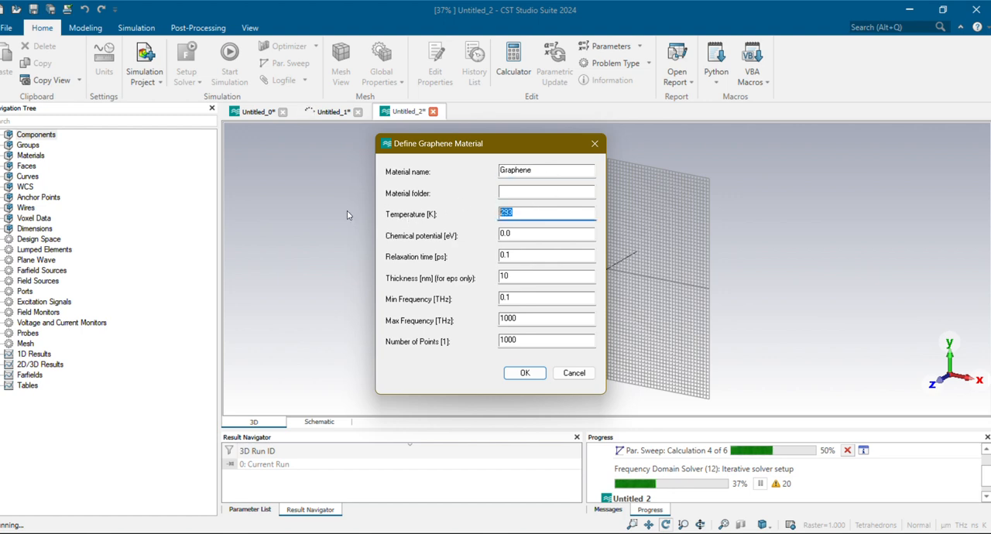
type("300")
left_click_drag(511, 233, 490, 237)
left_click(517, 235)
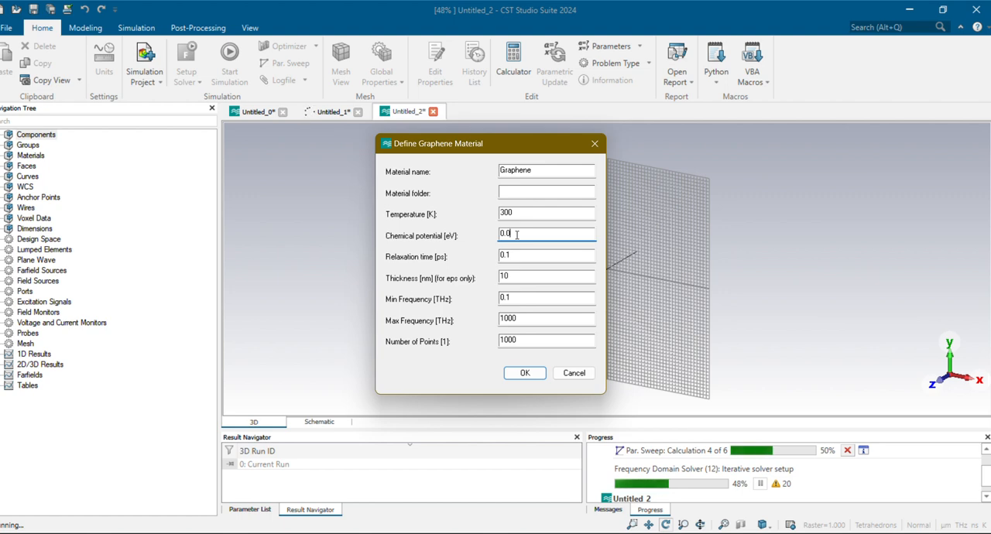
double_click(522, 276)
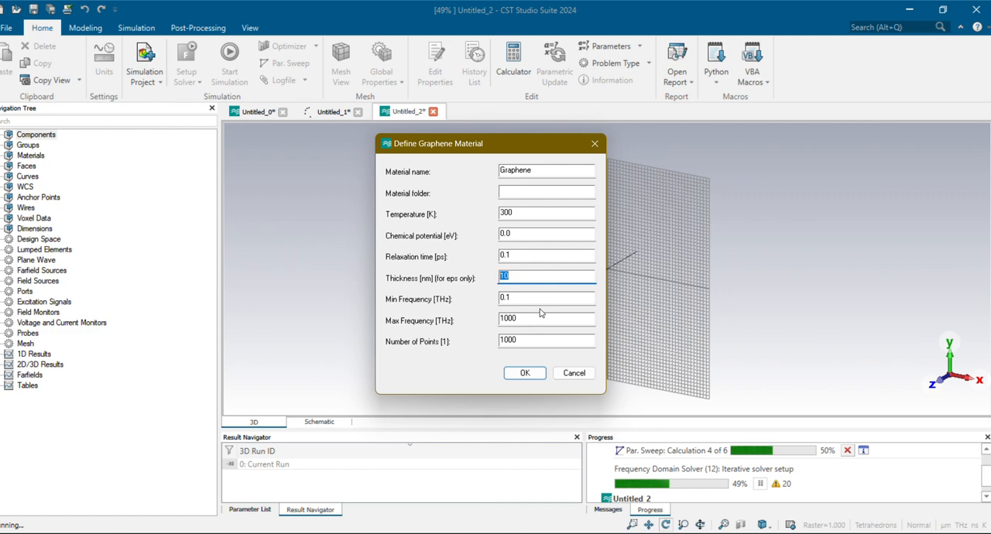
type("1")
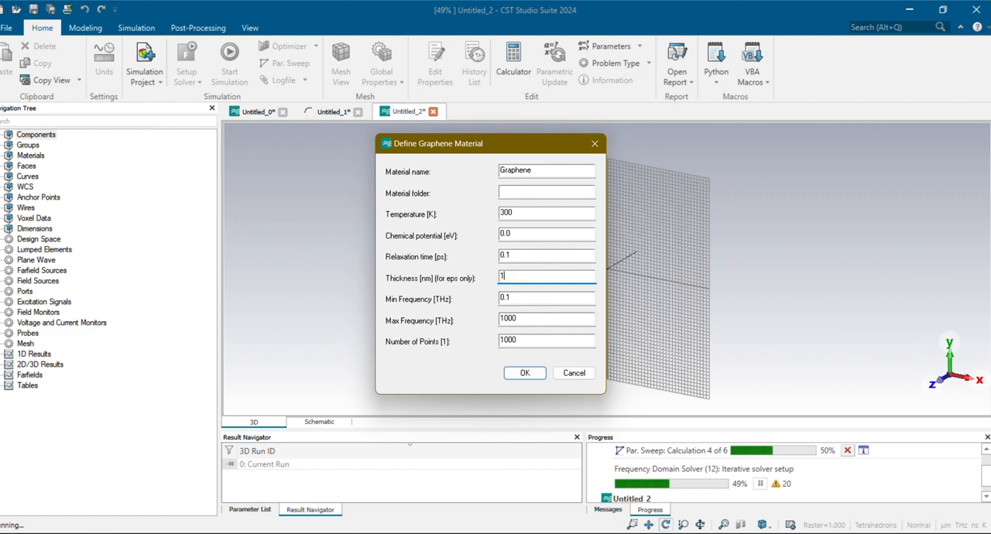
left_click(524, 372)
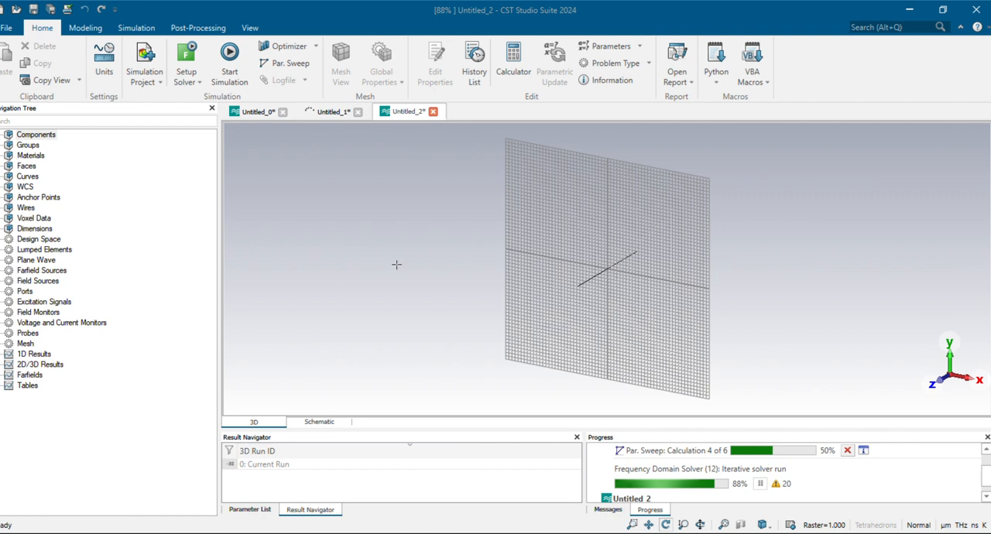
Examine the graphene thickness, temperature, chemical potential and relaxation time entries in the parameter list
left_click(246, 510)
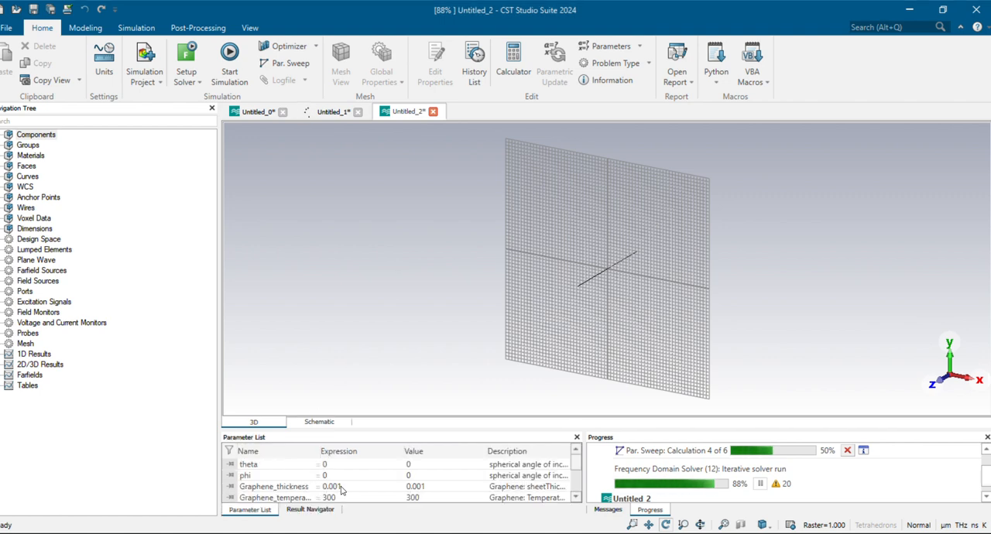
scroll(333, 492, "down", 1)
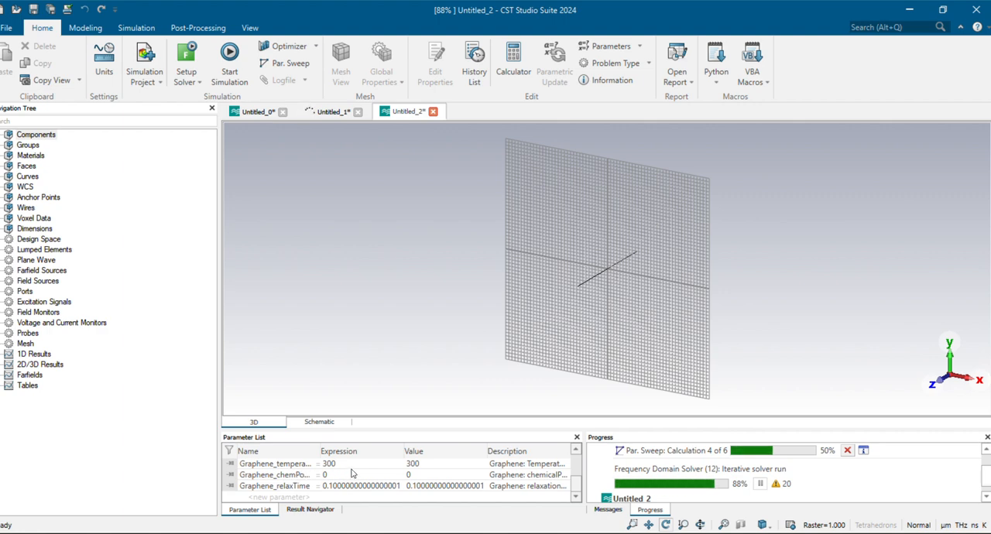
scroll(337, 475, "up", 1)
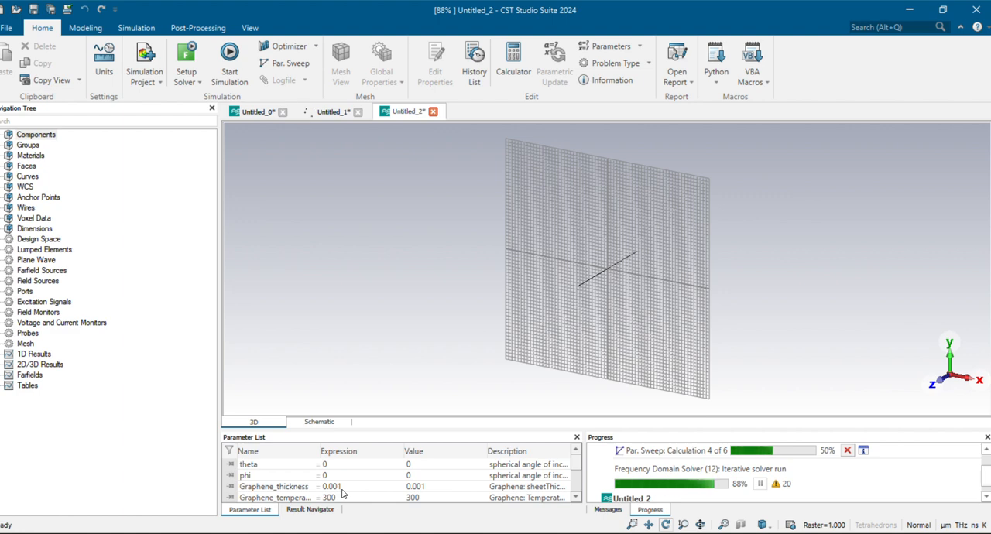
scroll(342, 494, "down", 1)
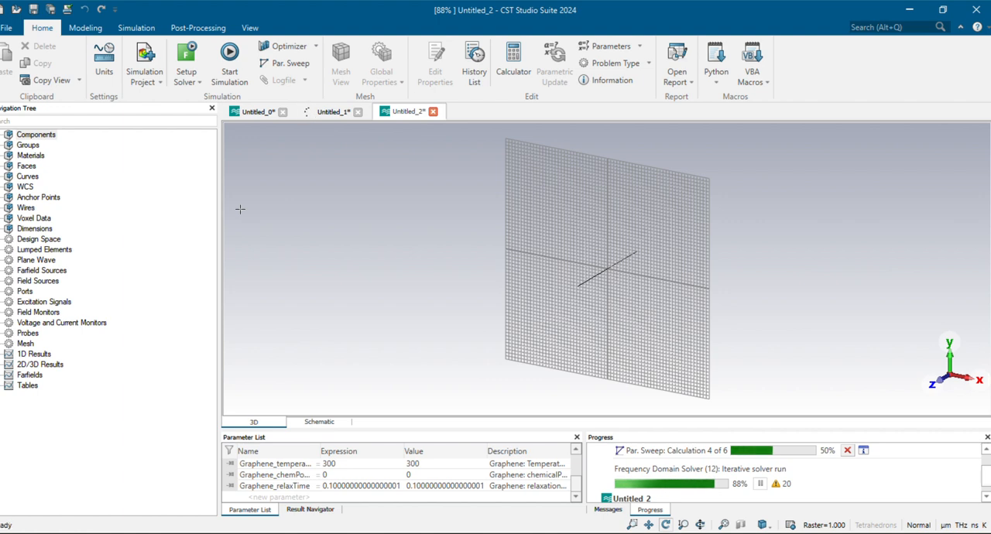
Start a new brick defined by numeric values and name it ground
left_click(92, 29)
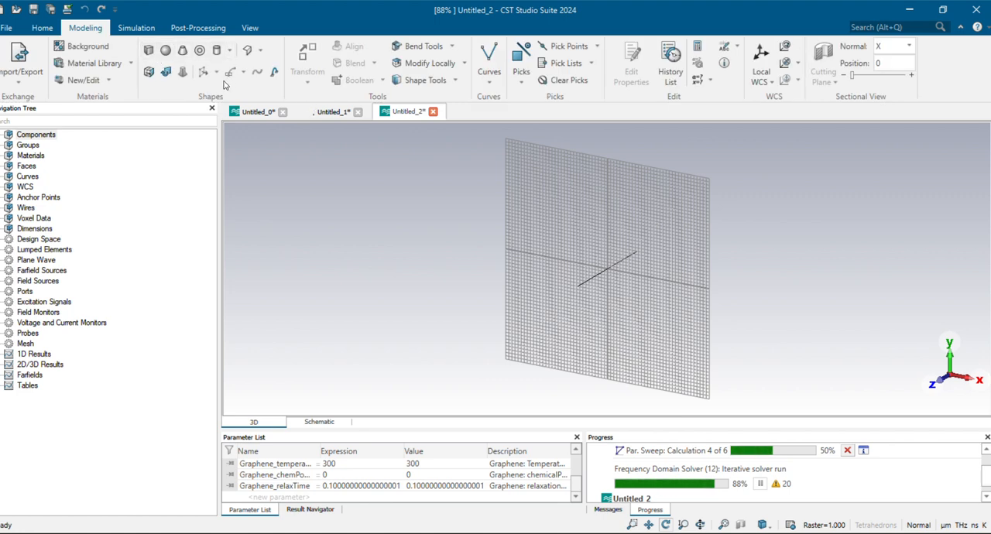
left_click(152, 54)
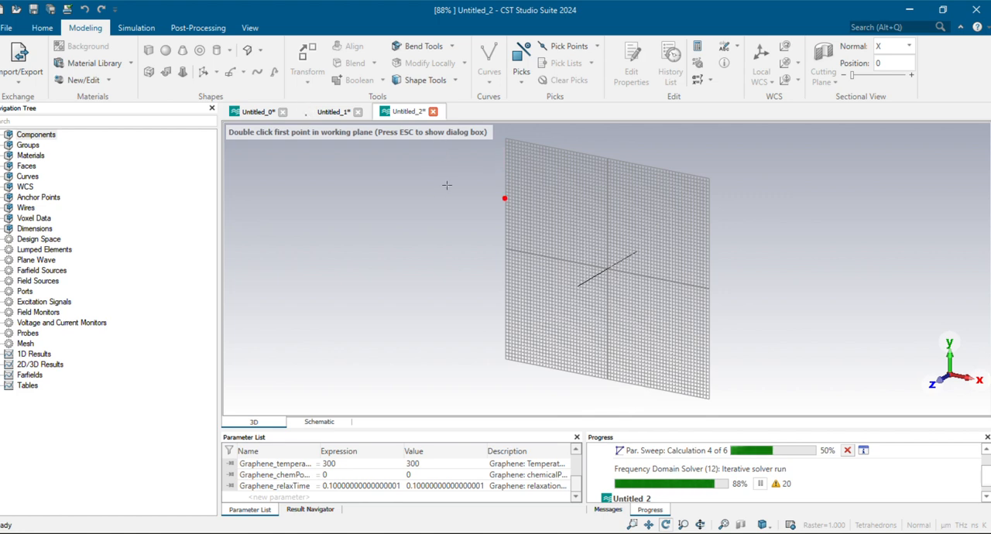
key("Escape")
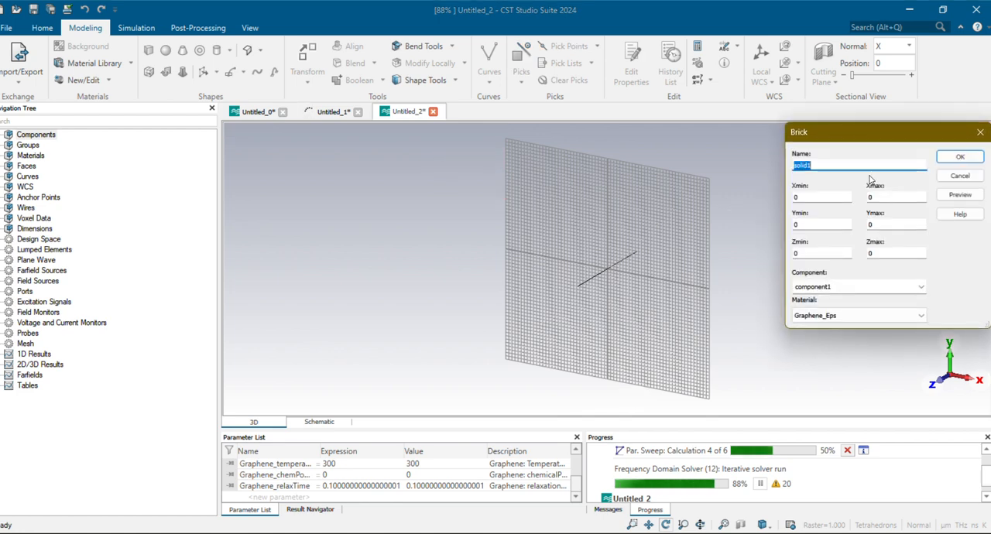
left_click_drag(833, 167, 774, 162)
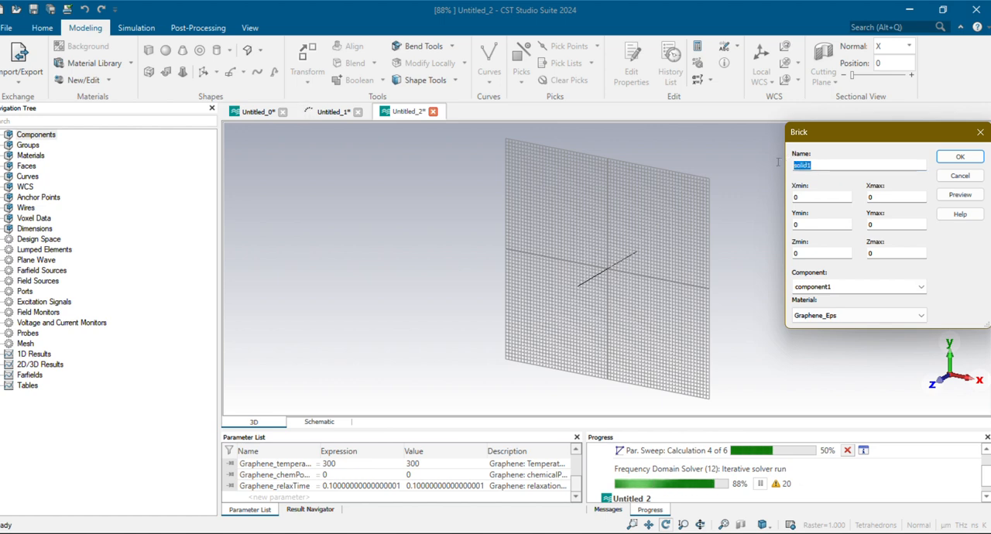
type("g")
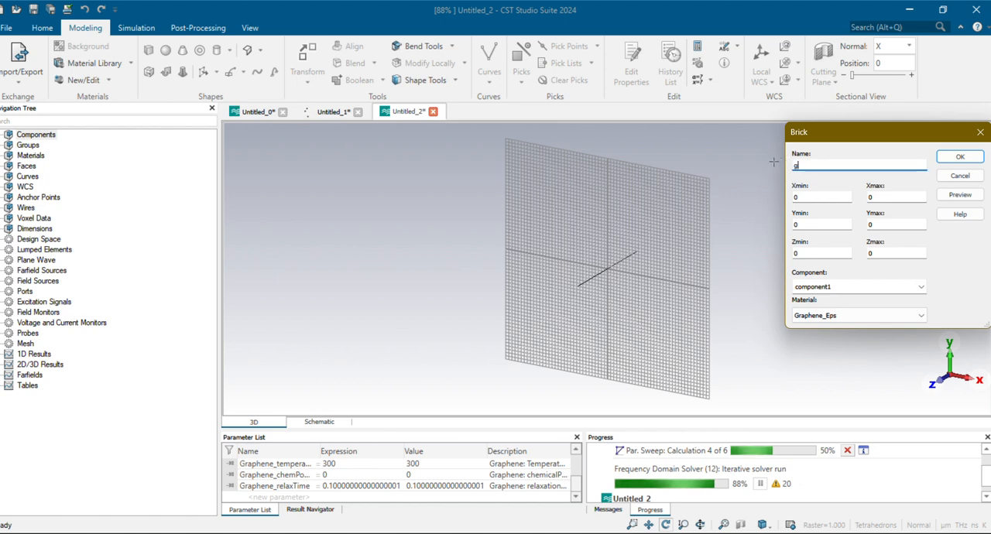
type("round")
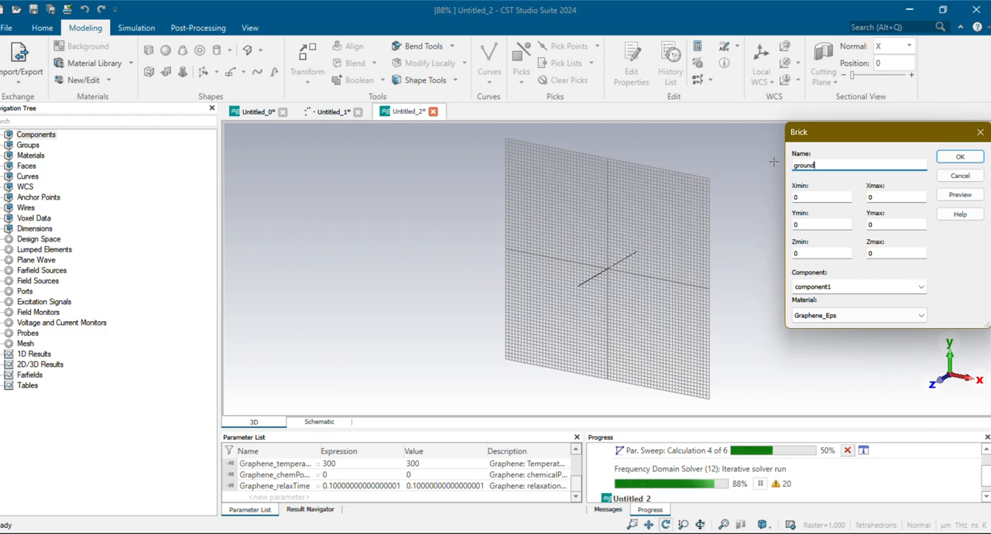
Set the ground brick's X and Y ranges from -q/2 to q/2 and its Z range from 0 to t
key("Tab")
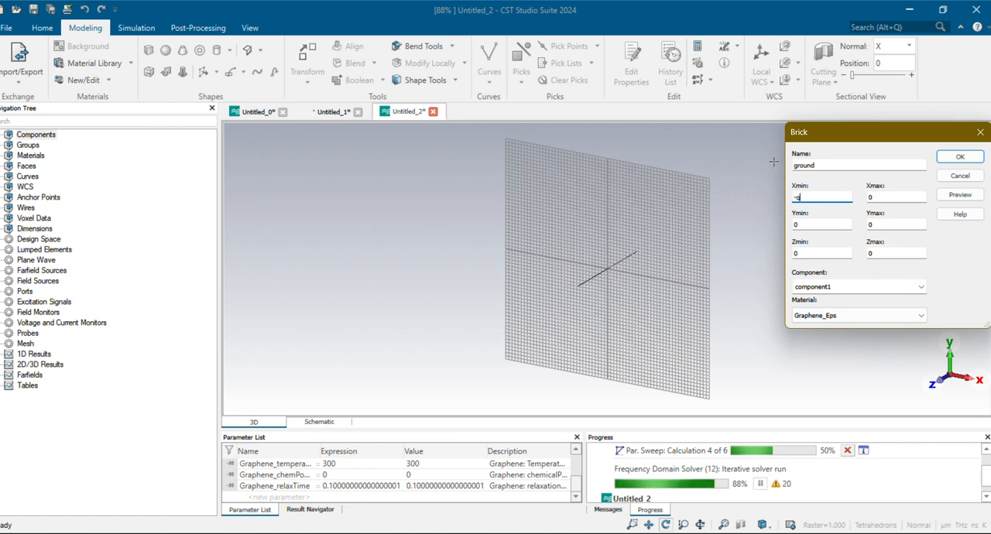
type("/2")
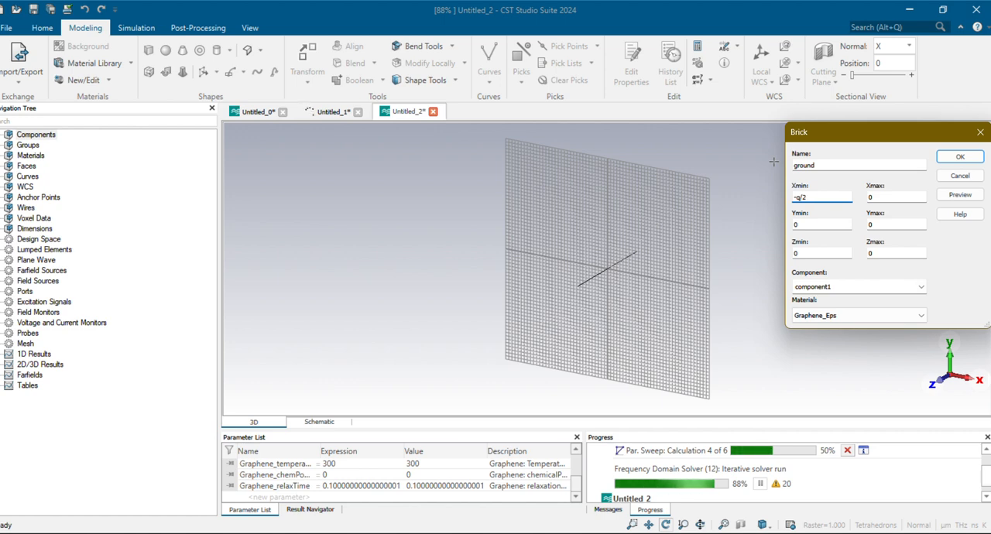
key("Tab")
type("g/2")
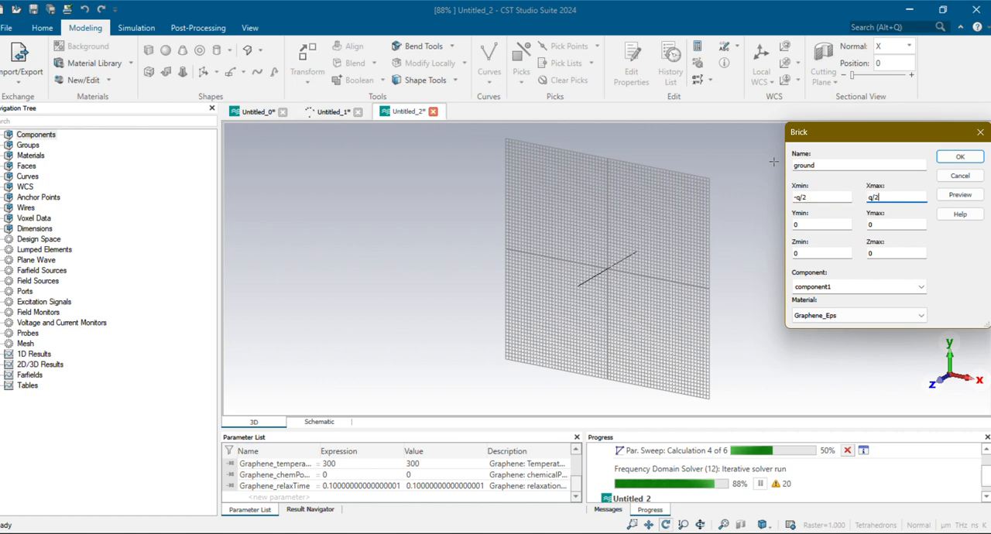
key("Tab")
type("-g/2")
key("Tab")
type("g/")
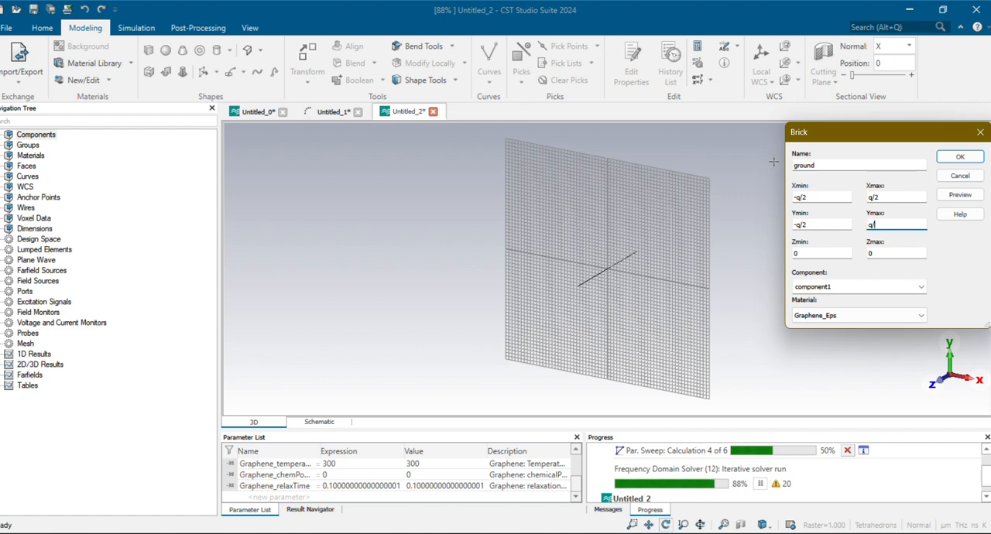
type("2")
key("Tab")
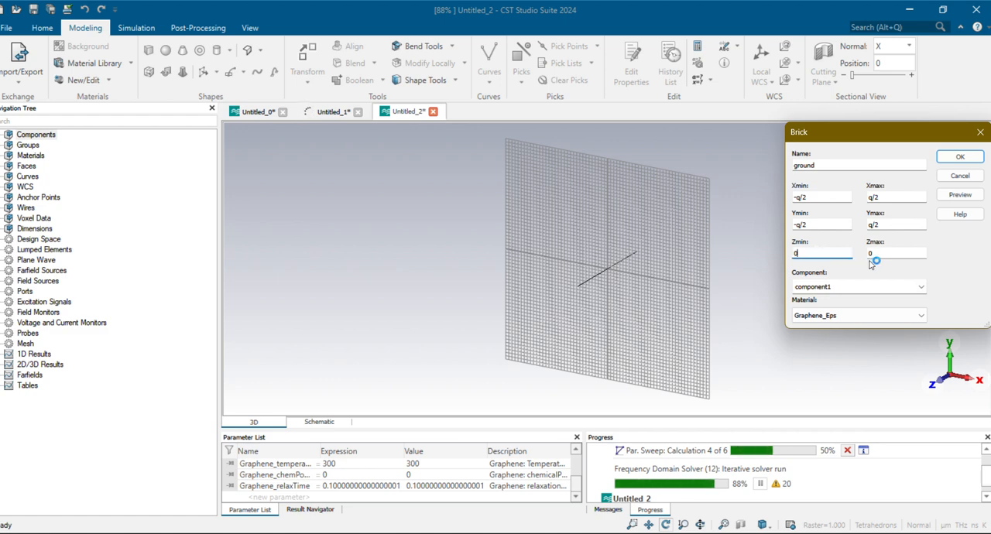
double_click(872, 254)
type("t")
Assign the ground brick to a component named metamaterial absorber
left_click(889, 282)
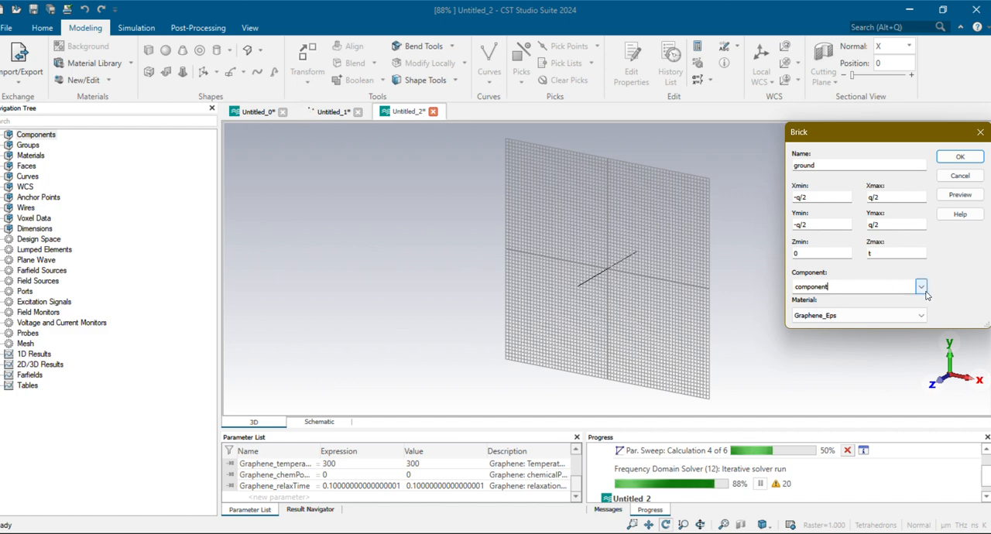
key("BackSpace")
key("BackSpace")
key("BackSpace")
key("BackSpace")
key("BackSpace")
key("BackSpace")
key("BackSpace")
key("BackSpace")
key("BackSpace")
type("me")
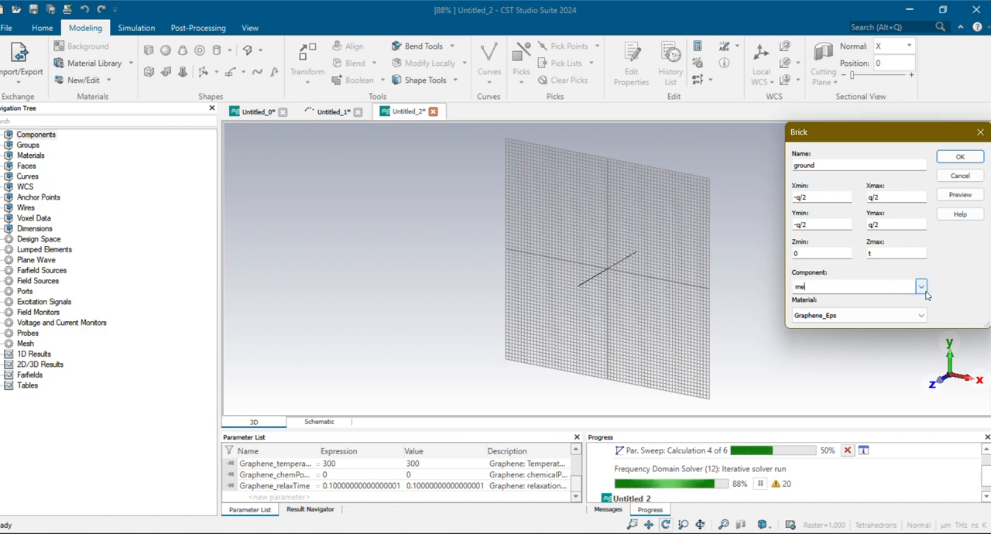
type("tamat")
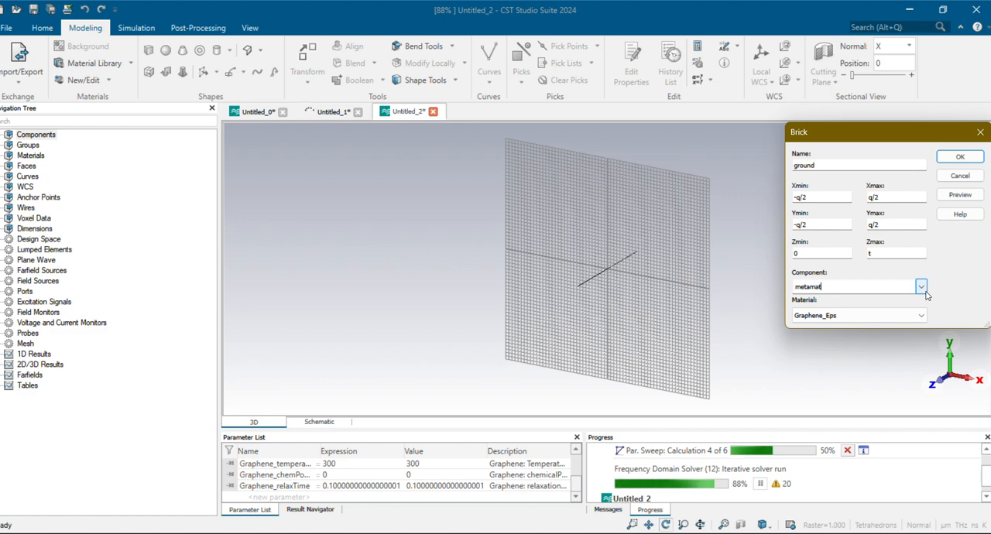
type("erial a")
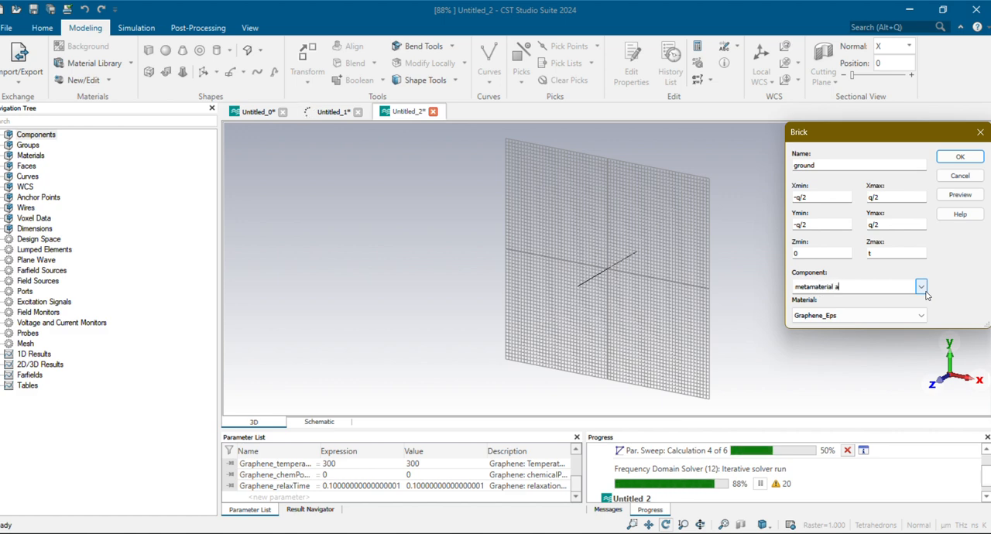
type("bsorber")
key("Tab")
Start a new material for the ground brick, name it Au and give it a yellow color
left_click(919, 316)
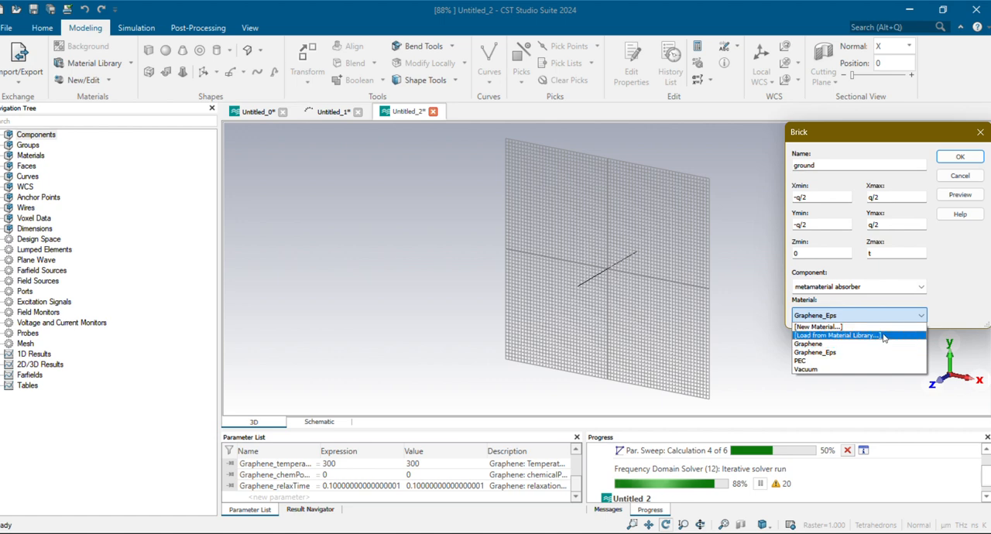
left_click(831, 326)
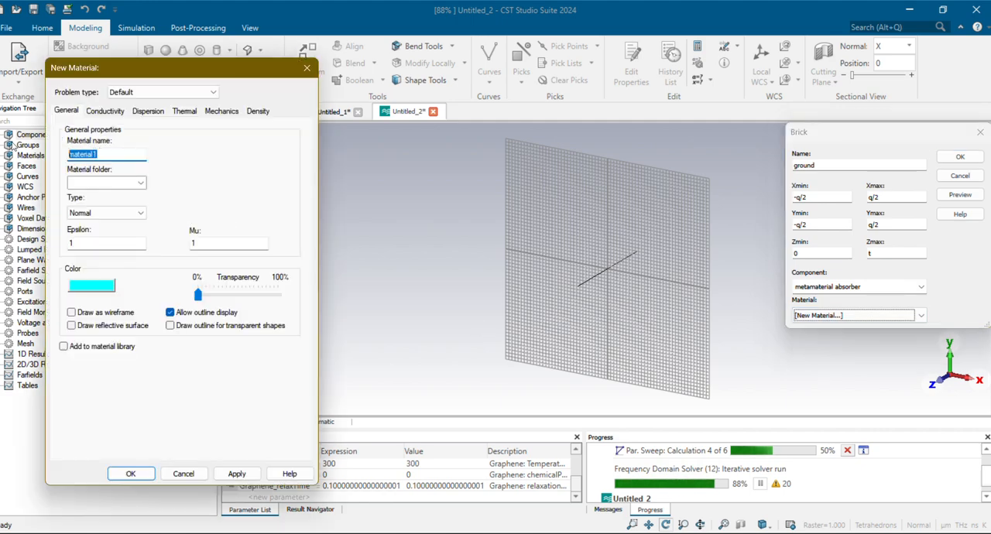
type("Au")
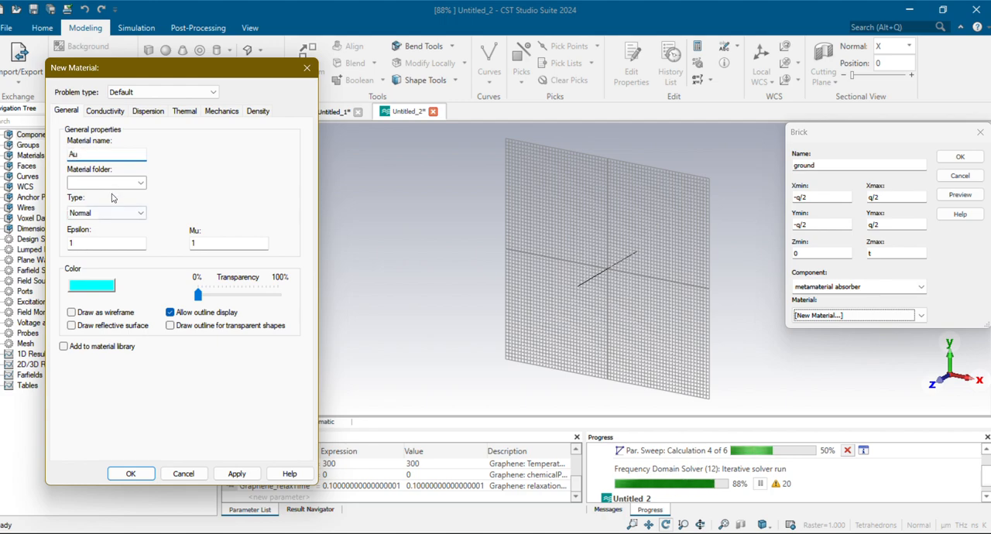
left_click(103, 282)
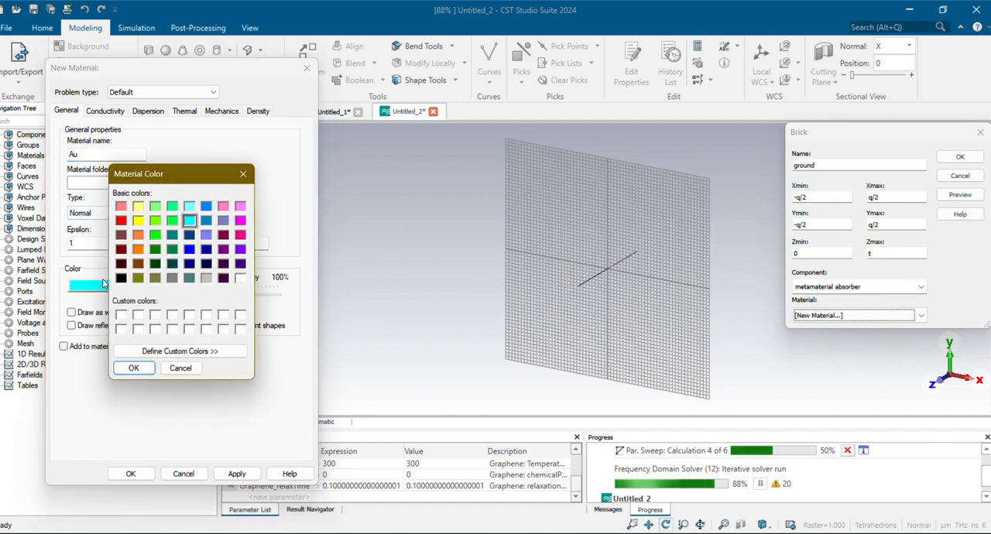
left_click(140, 221)
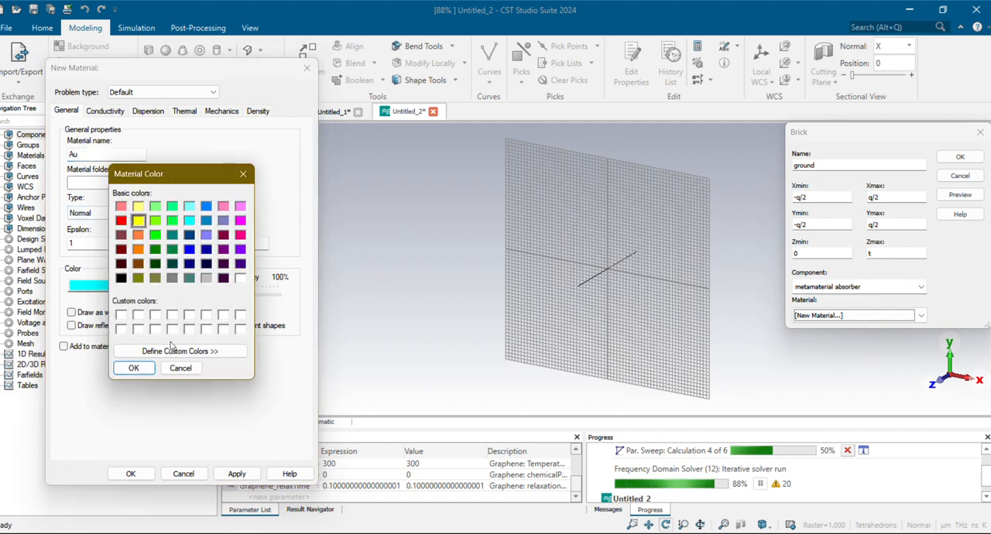
left_click(133, 368)
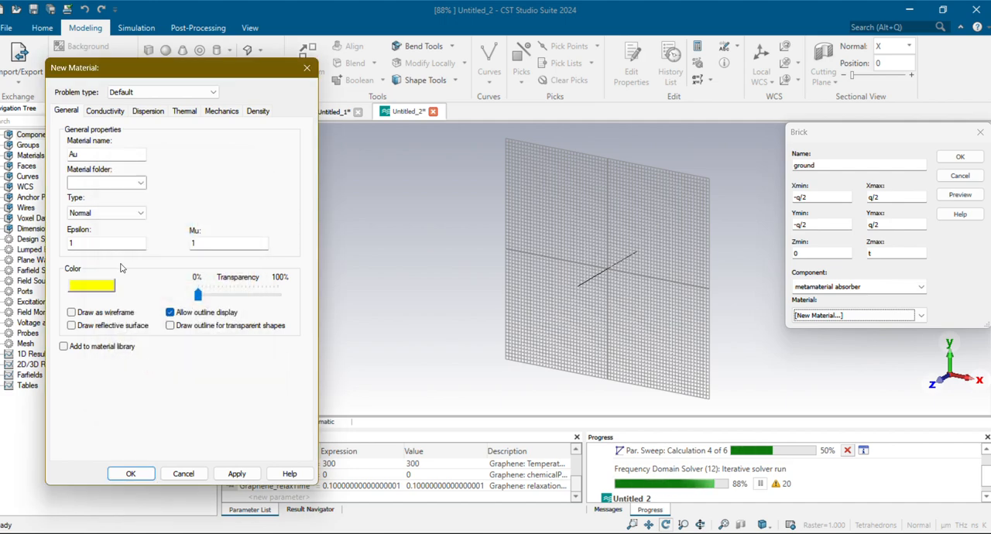
Set Au's electric conductivity to 4.56e7 S/m, create the material and close its dispersion plot
left_click(105, 112)
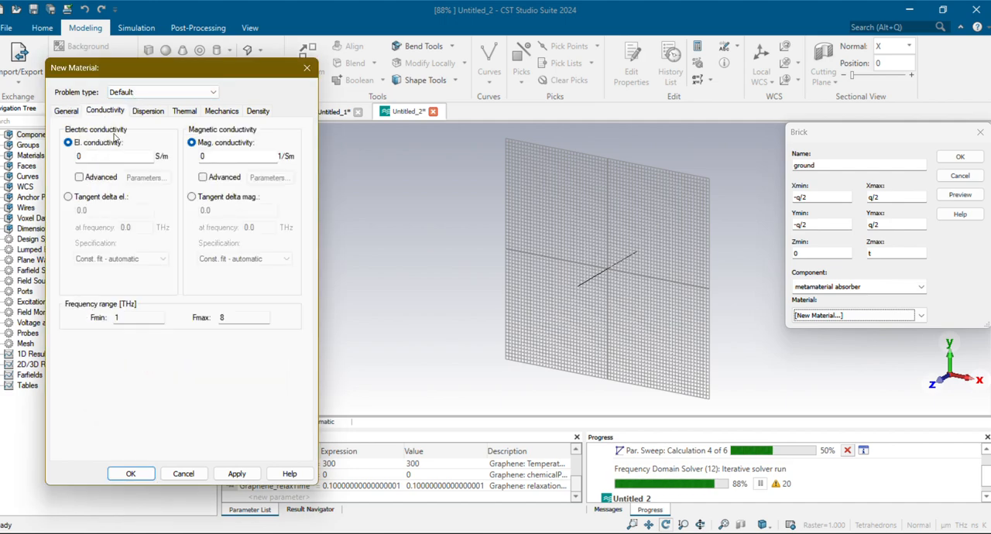
type("3.")
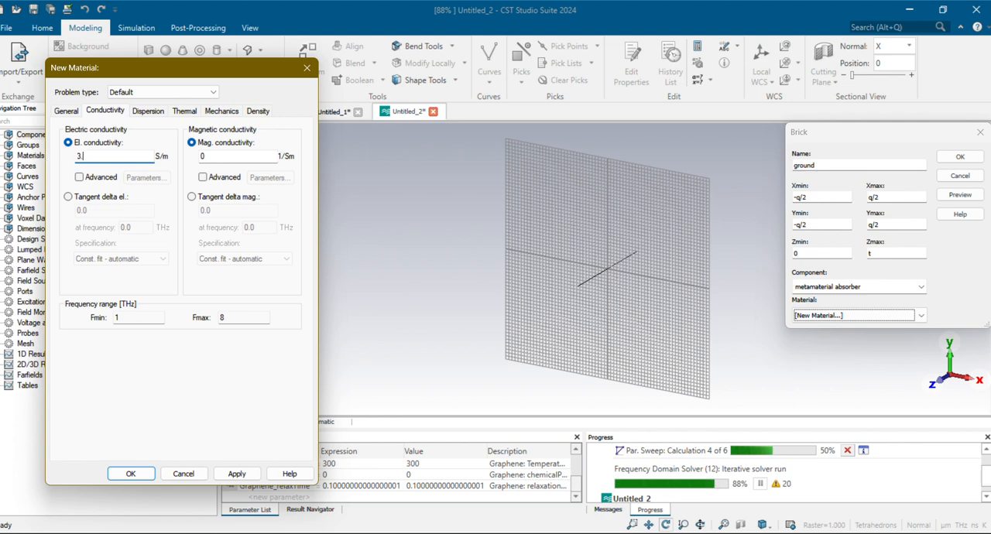
type("4")
key("BackSpace")
type("4.56e7")
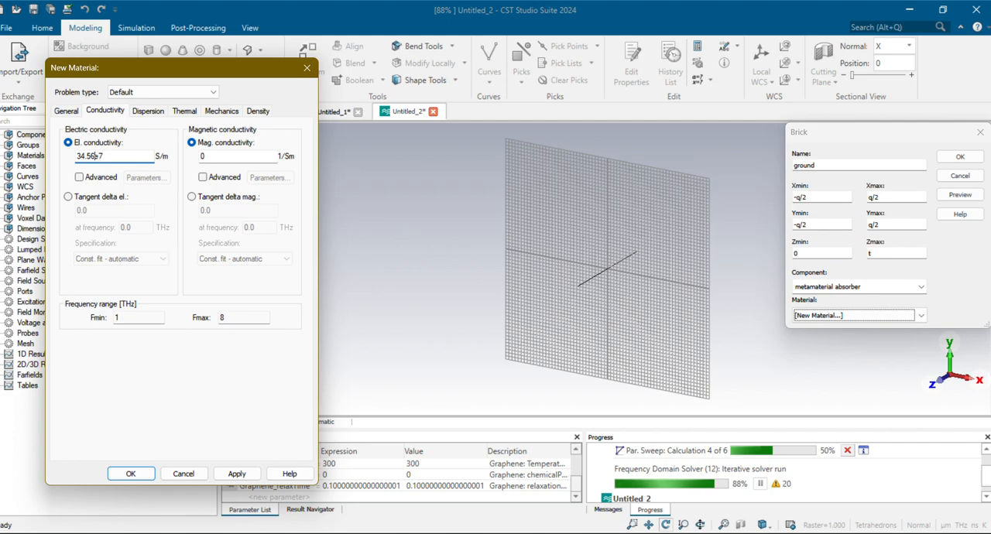
key("Home")
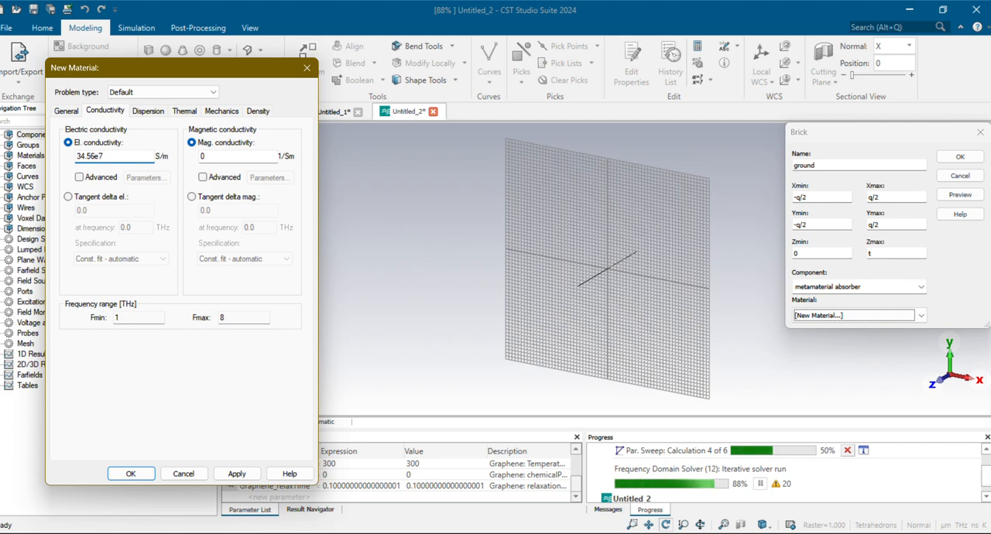
key("Delete")
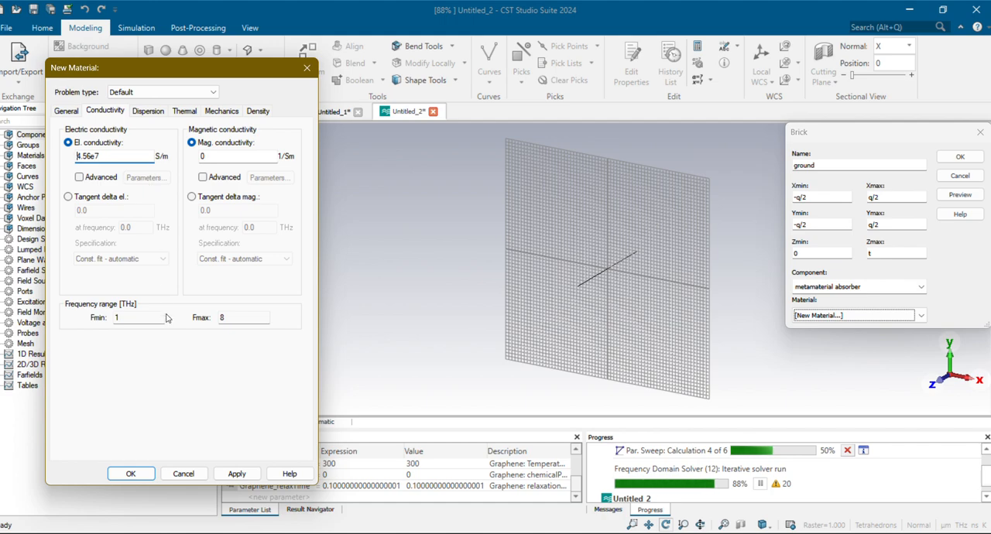
left_click(131, 474)
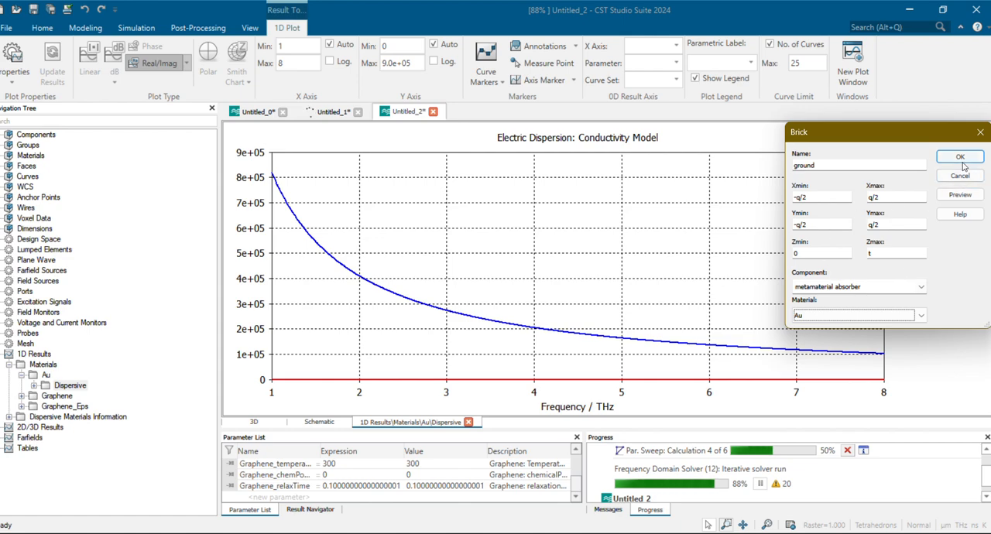
left_click(467, 422)
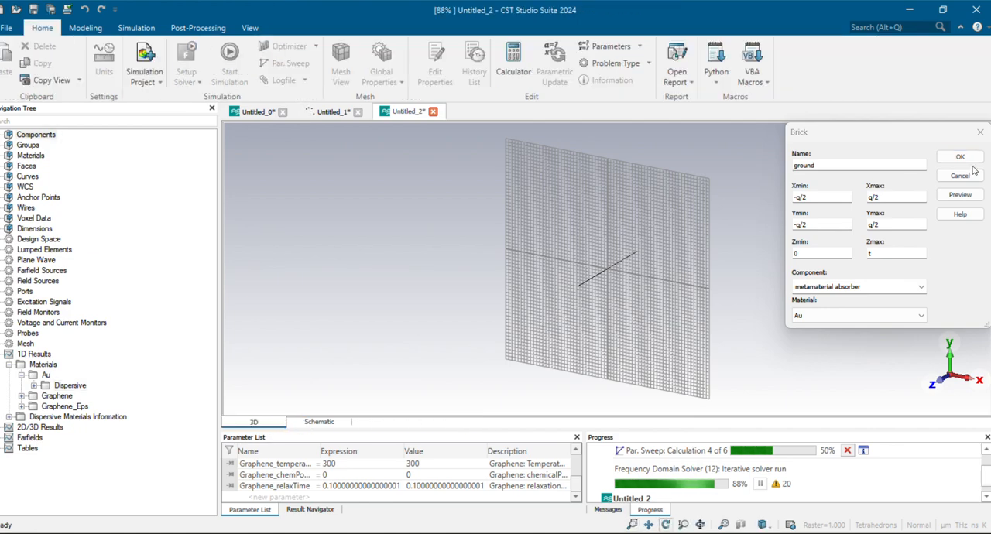
Preview the ground brick and define the missing parameter q as 23
left_click(974, 198)
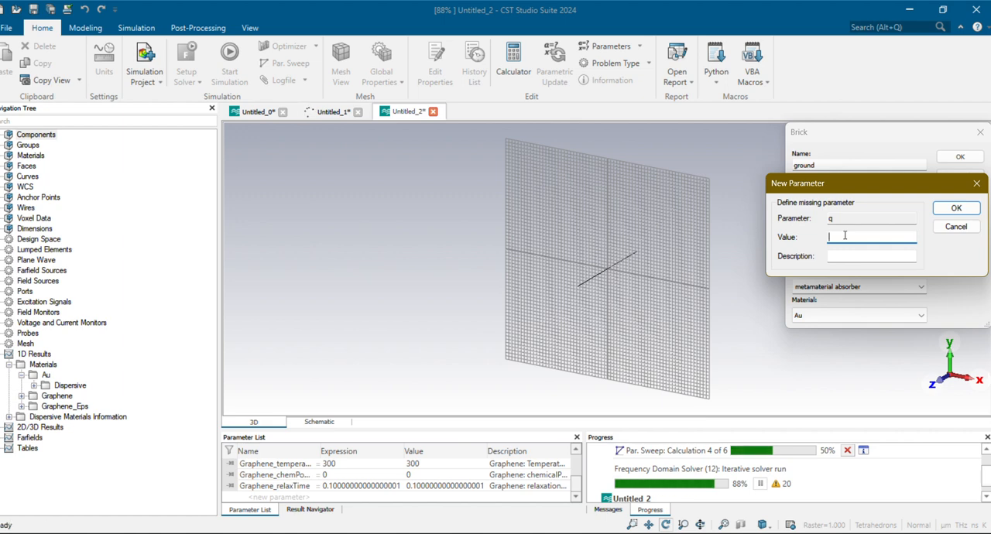
type("3")
left_click(957, 209)
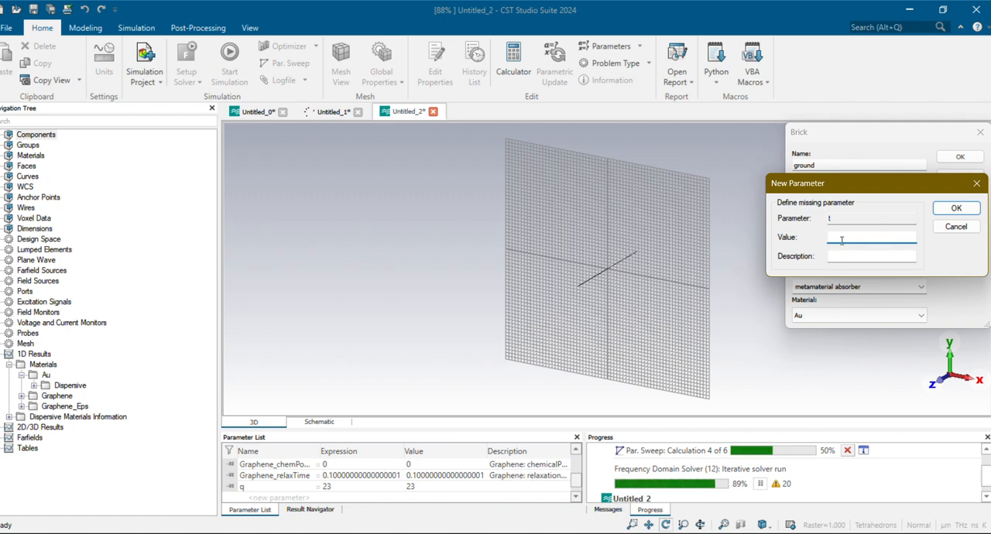
Define parameter t as 0.4 with the description "thickness of gold", then preview and create the ground brick
type("0.4")
left_click(847, 257)
type("t")
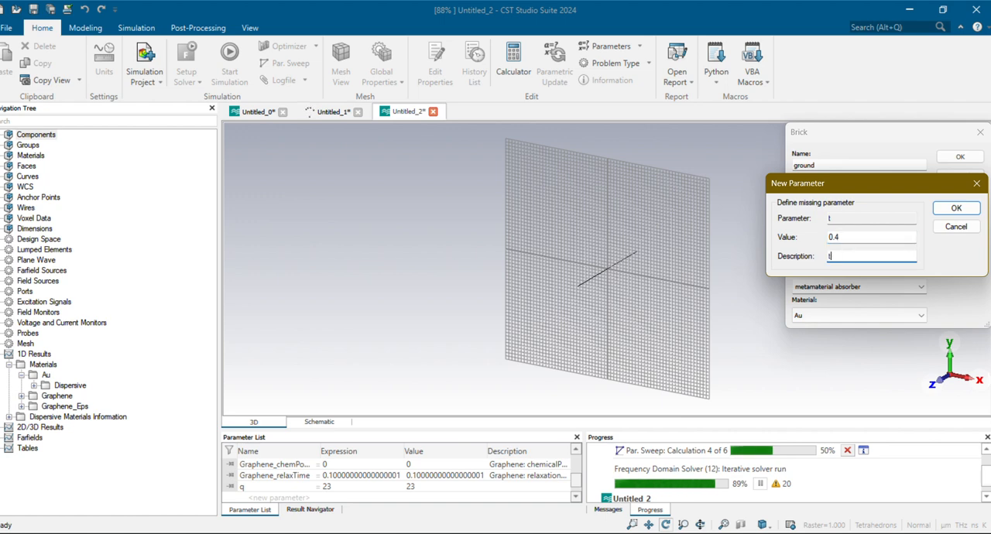
type("hickn")
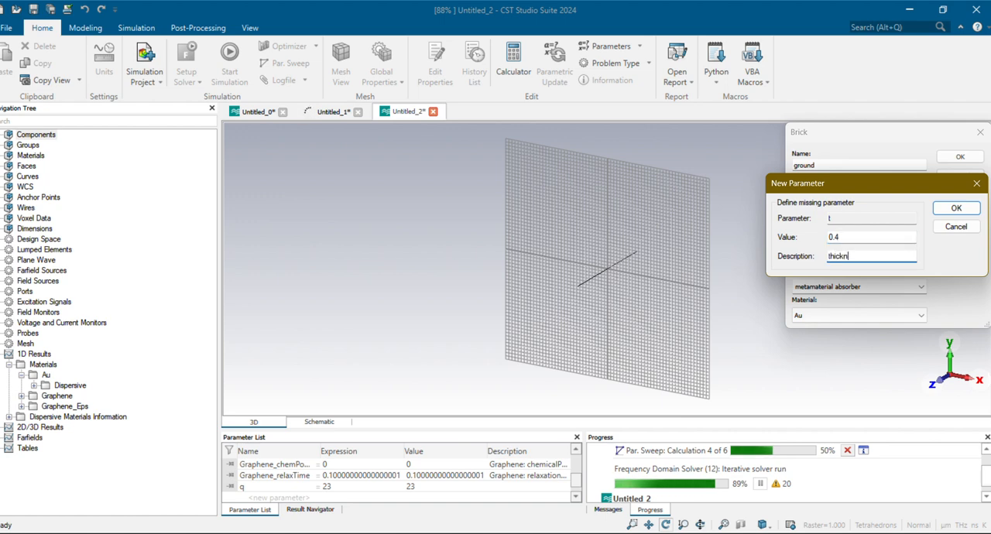
type("ess of gold")
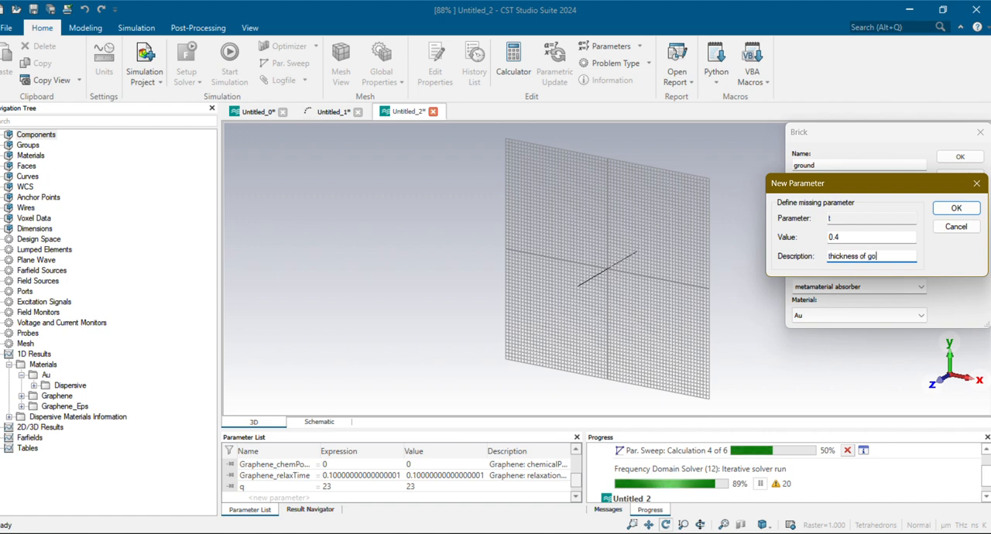
left_click(956, 207)
left_click(959, 195)
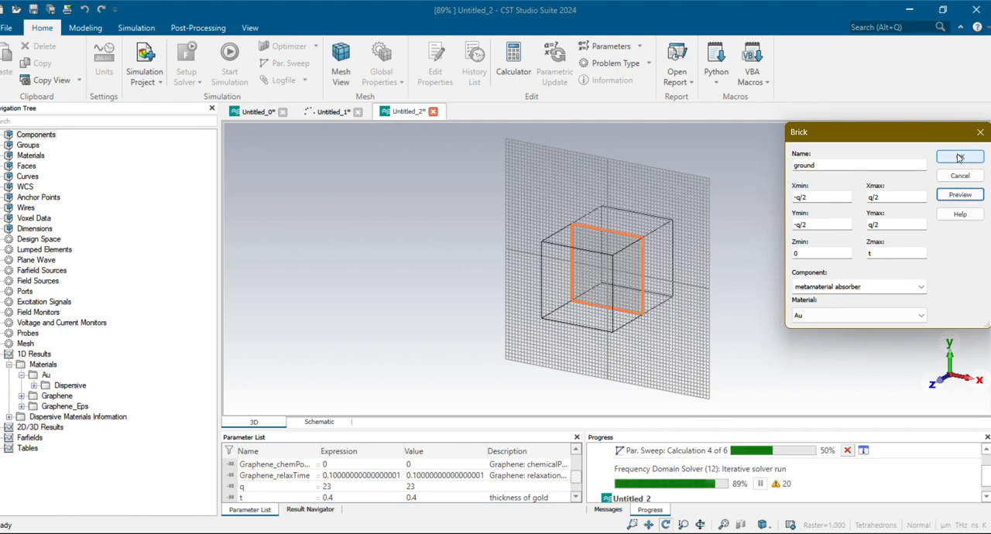
left_click(958, 158)
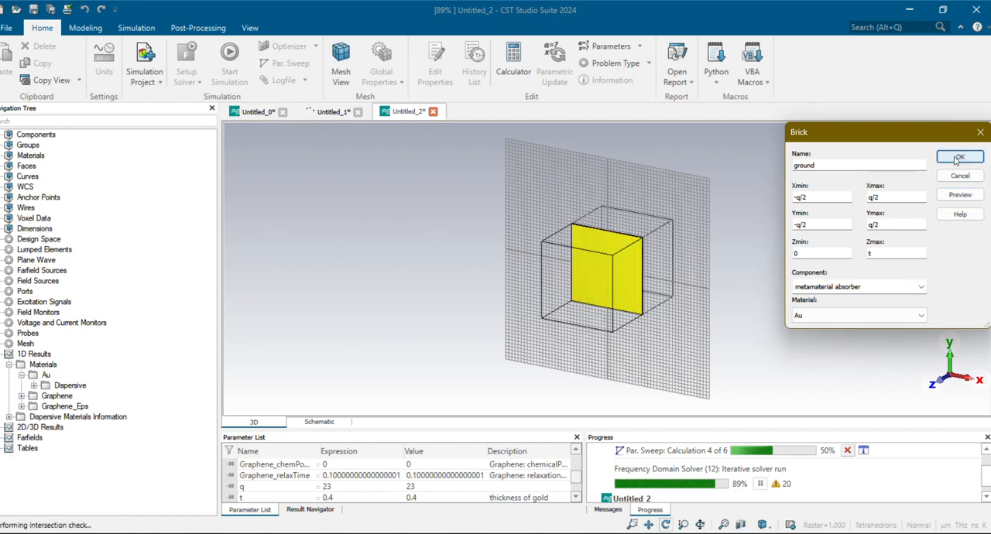
Describe parameter q as "length of unit cell" in the parameter list
left_click_drag(646, 309, 587, 221)
scroll(433, 489, "down", 1)
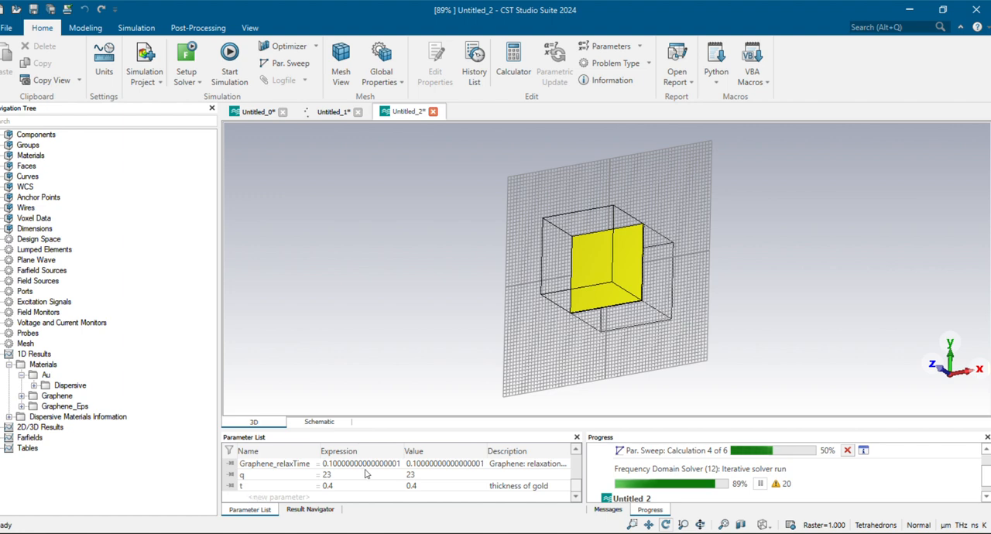
double_click(505, 476)
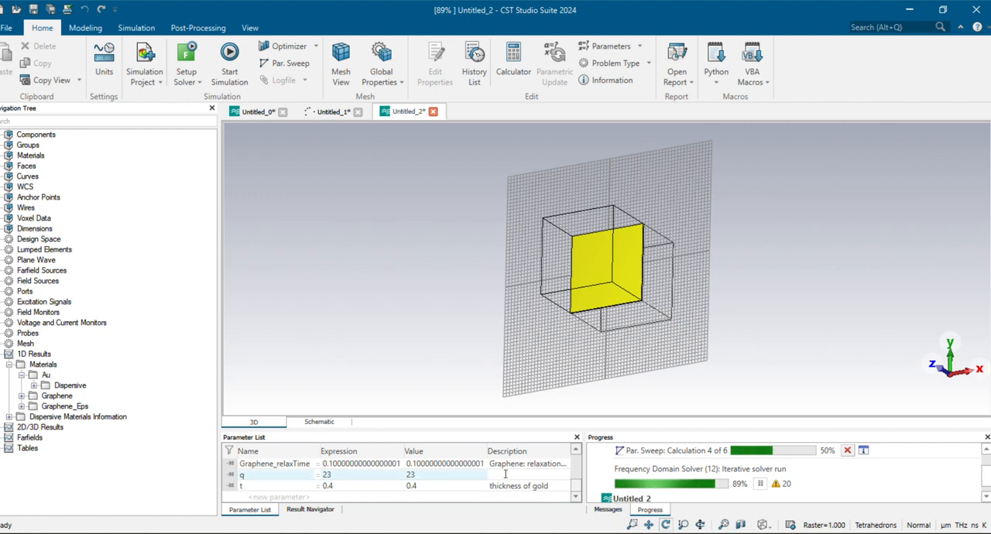
type("leng")
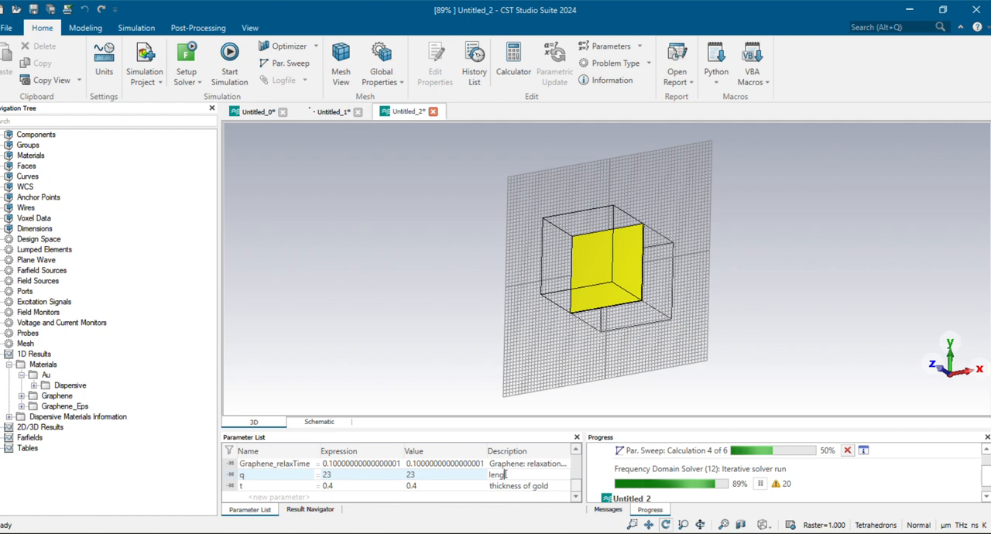
type("th o")
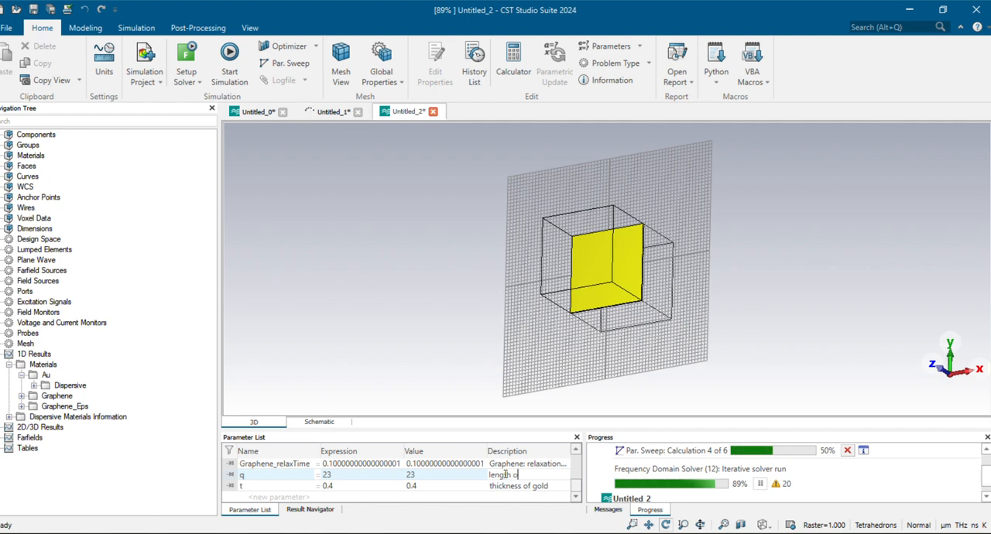
type("f unit ce")
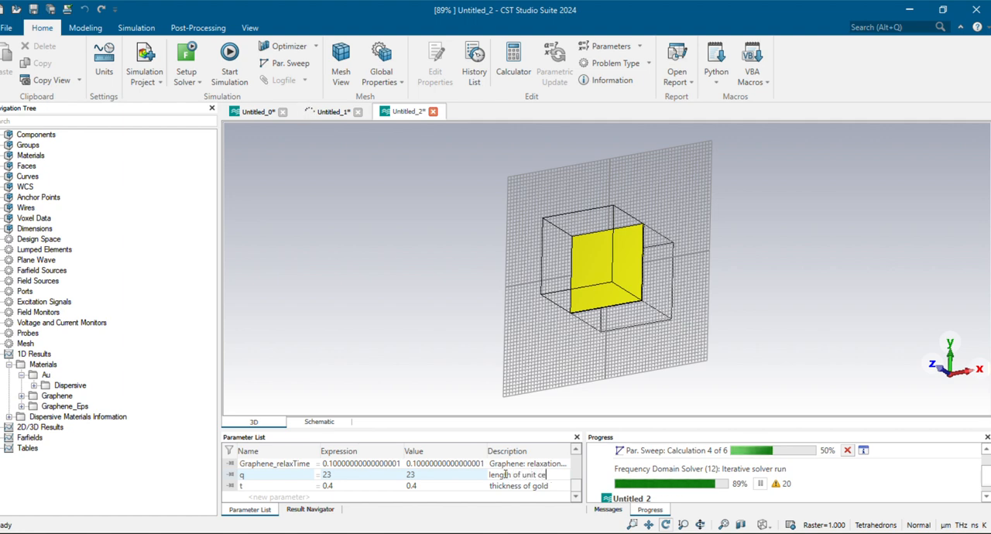
type("ll")
key("Return")
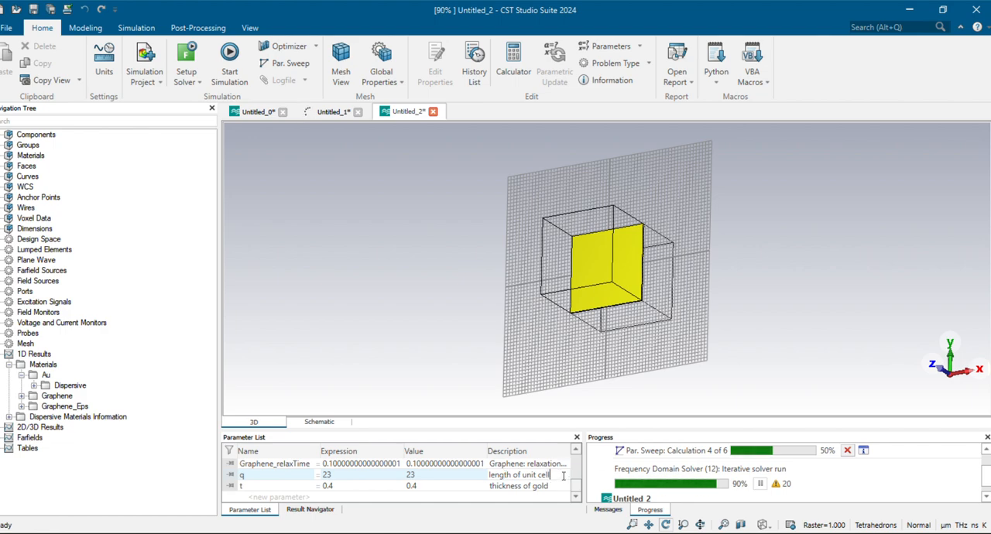
Begin a new brick named "Substrate" in the metamaterial absorber component
left_click_drag(594, 317, 726, 112)
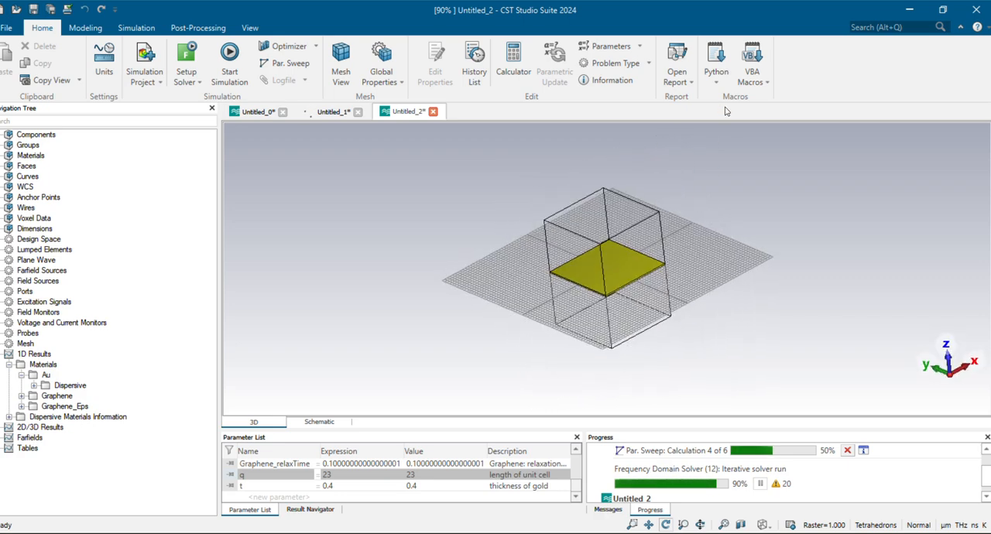
left_click(86, 28)
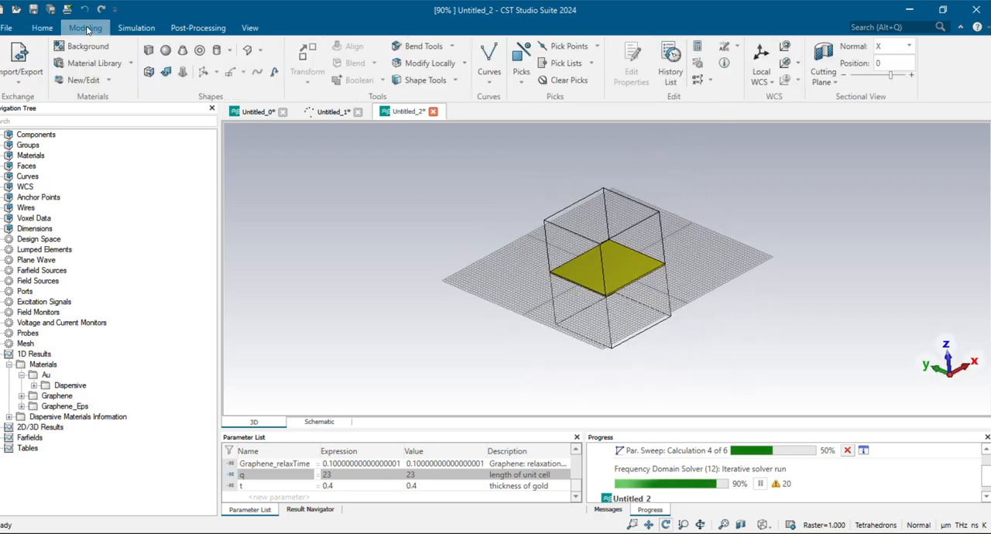
left_click(148, 51)
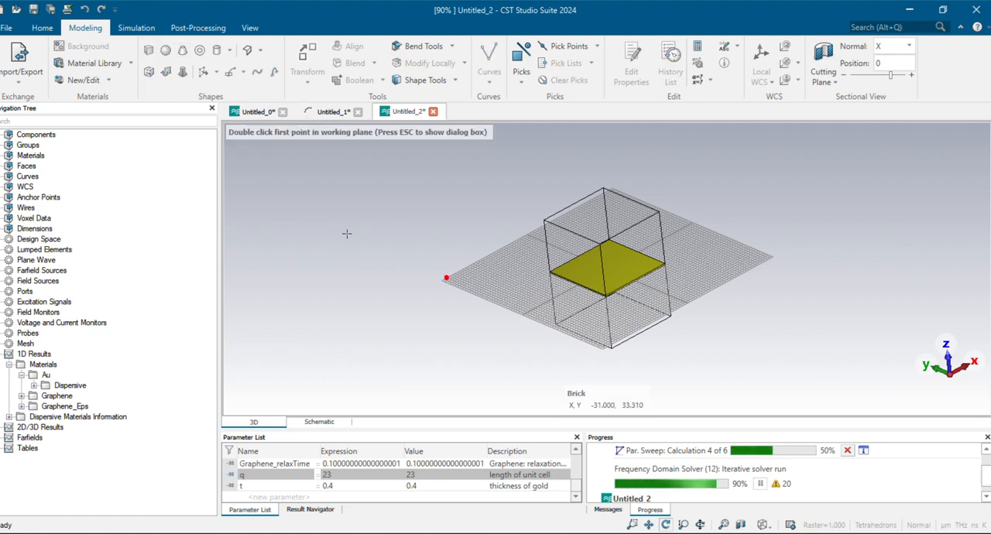
key("Escape")
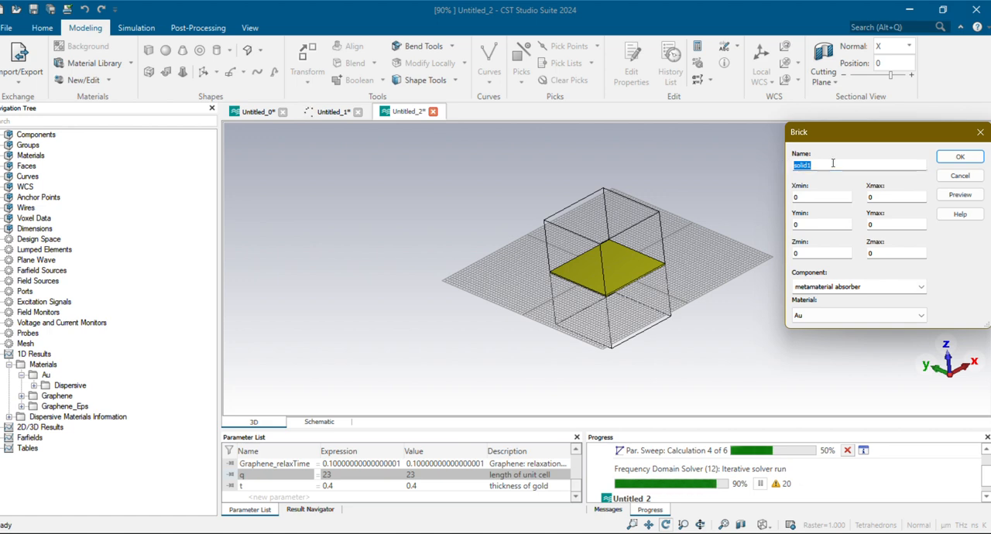
type("Substrate")
key("Tab")
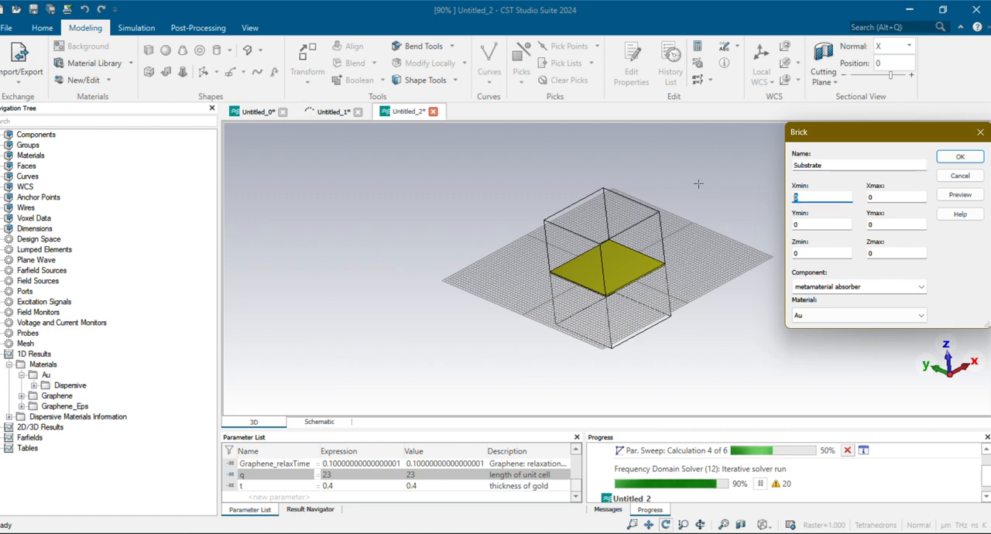
Set the Substrate brick's extents to -q/2 to q/2 in X and Y, and t to t+h in Z
type("-q/2")
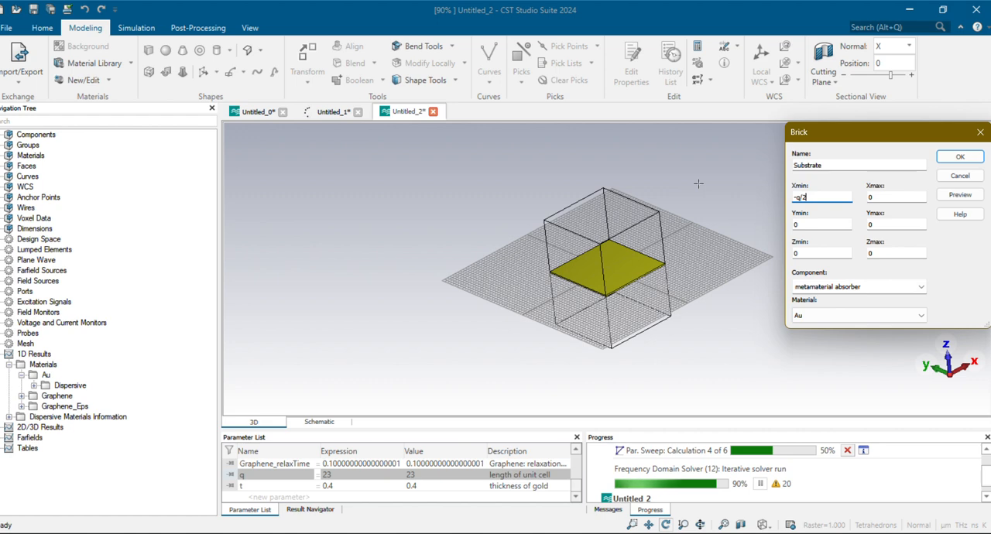
type("q/2")
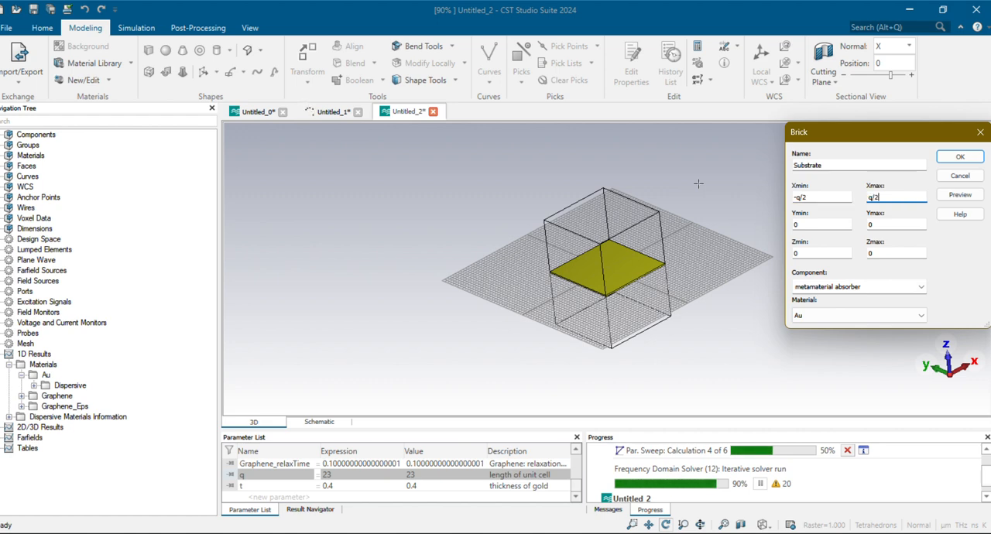
key("Tab")
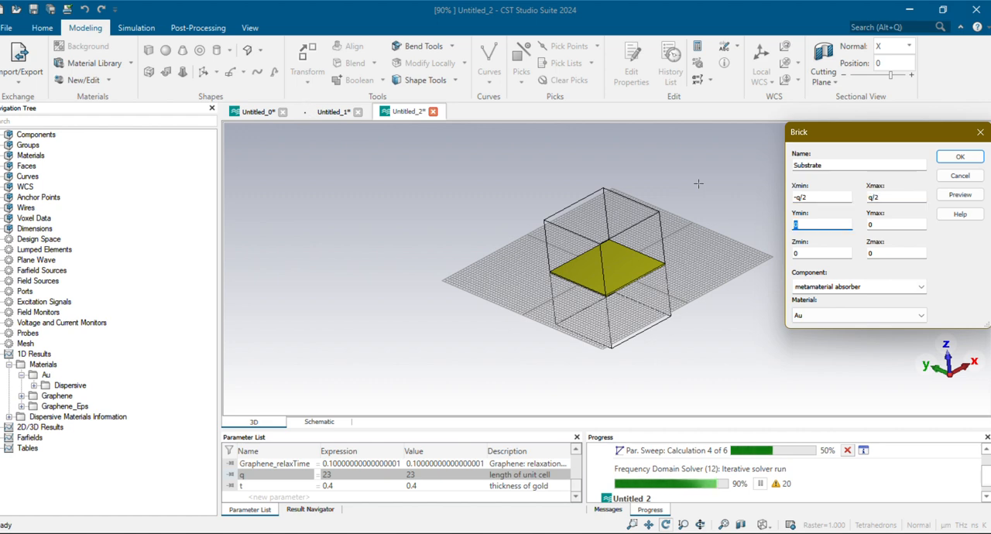
type("q/2")
key("Tab")
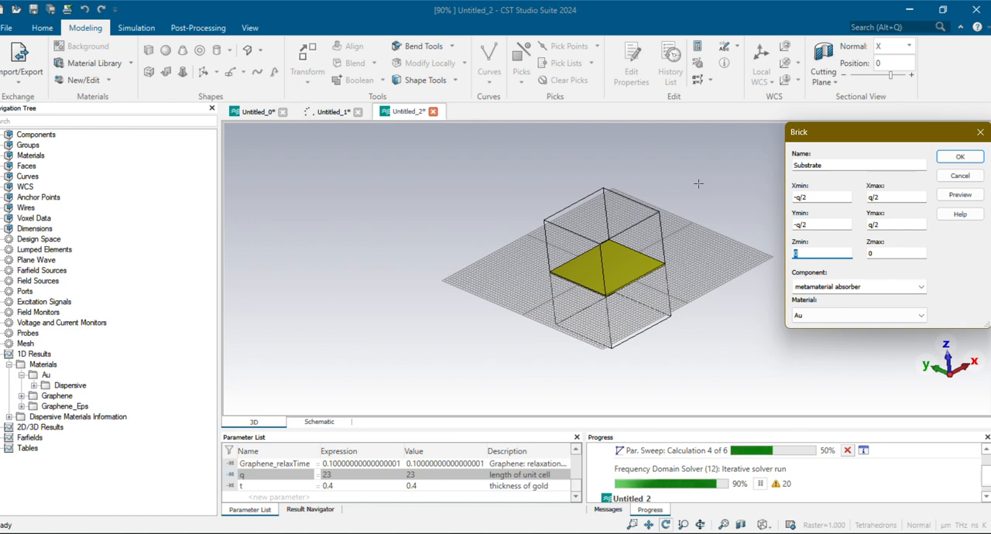
type("t")
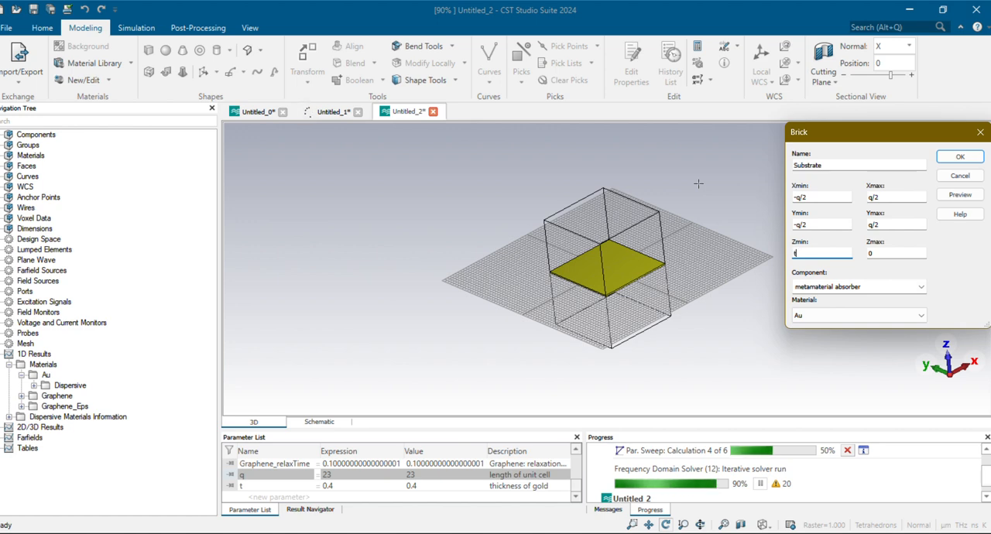
type("t+h")
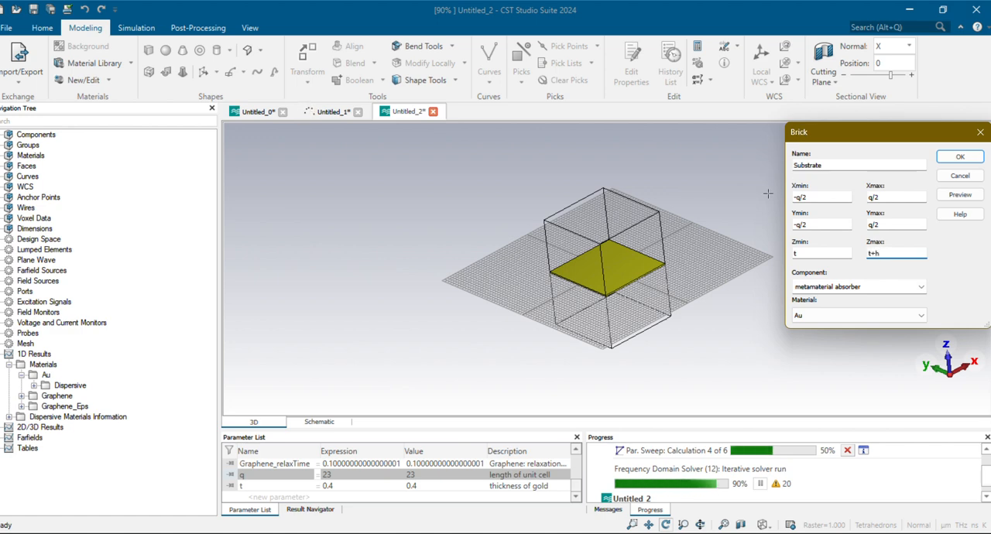
Define a new material for the Substrate brick named SiO2, with an epsilon of 3.8
left_click(882, 315)
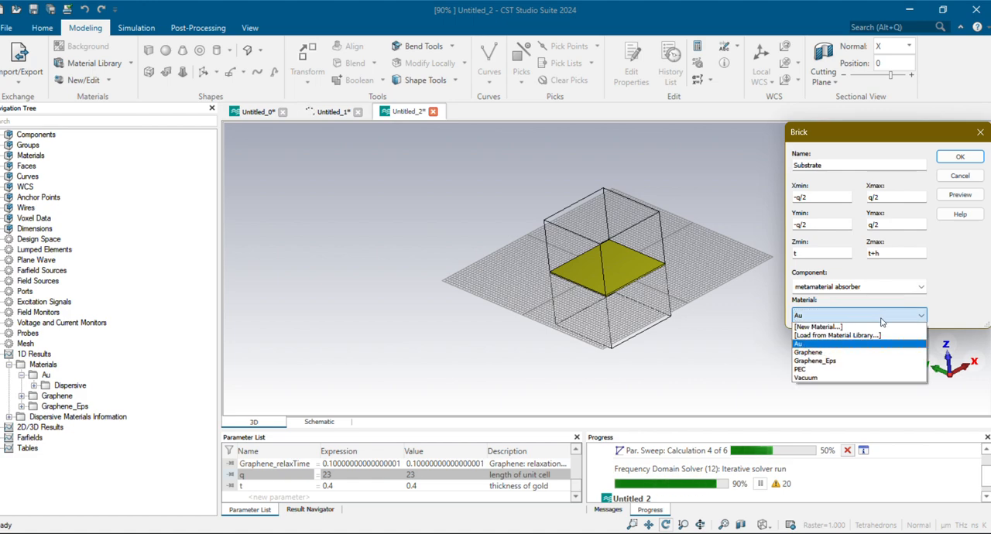
left_click(828, 327)
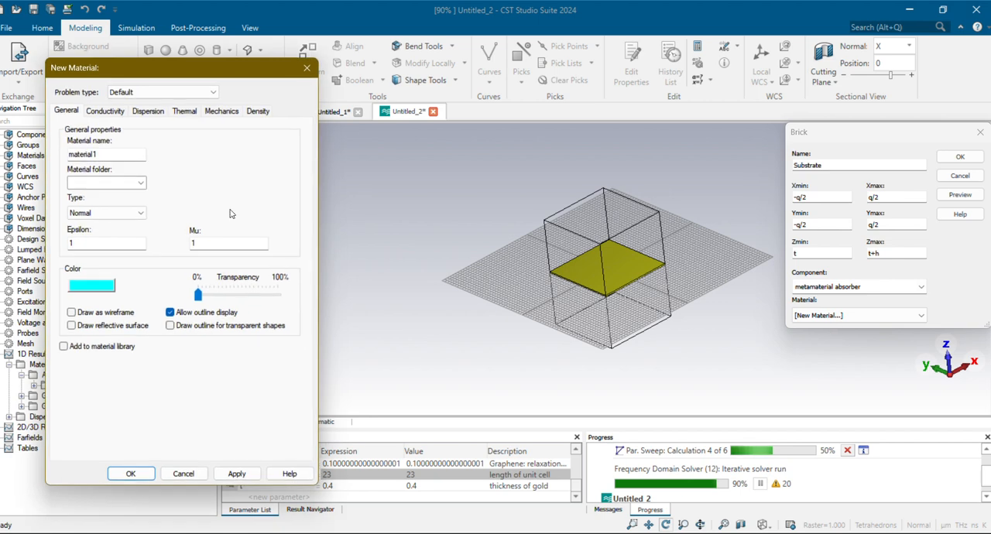
double_click(85, 154)
type("S")
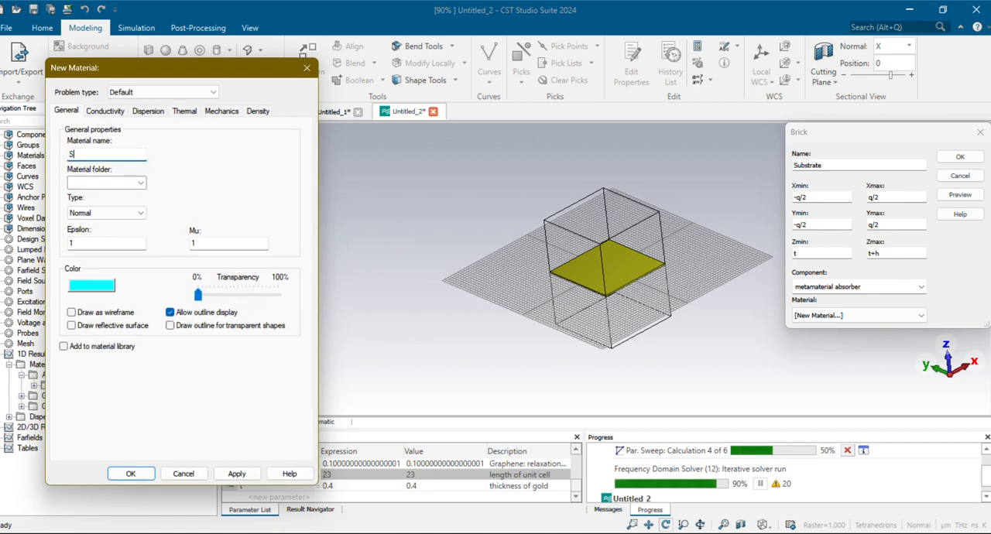
type("iO2")
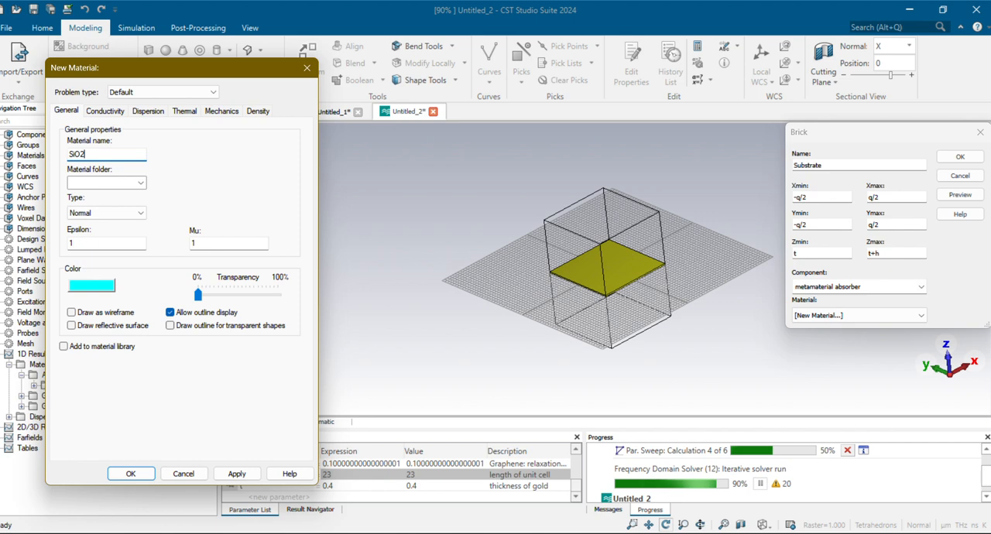
left_click(418, 20)
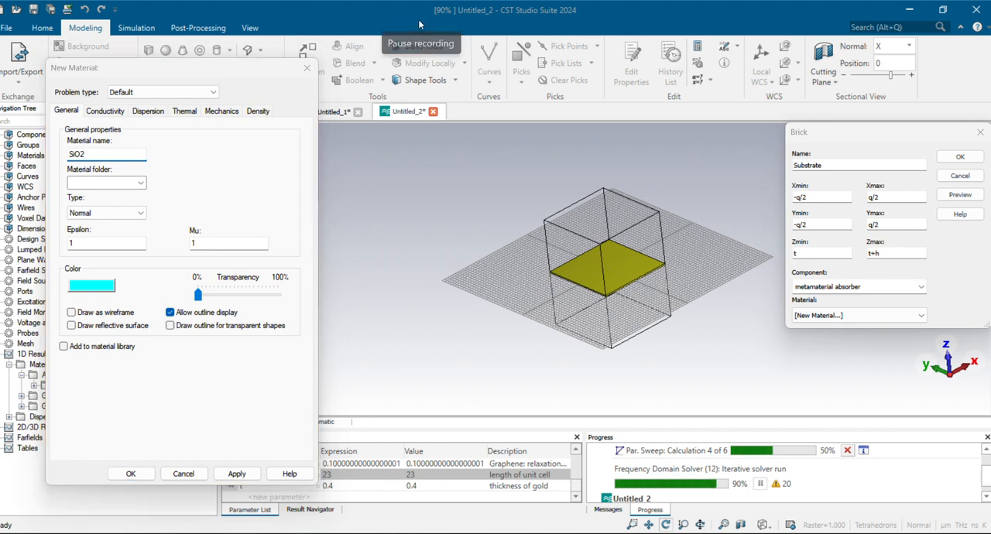
double_click(75, 244)
type("3.8")
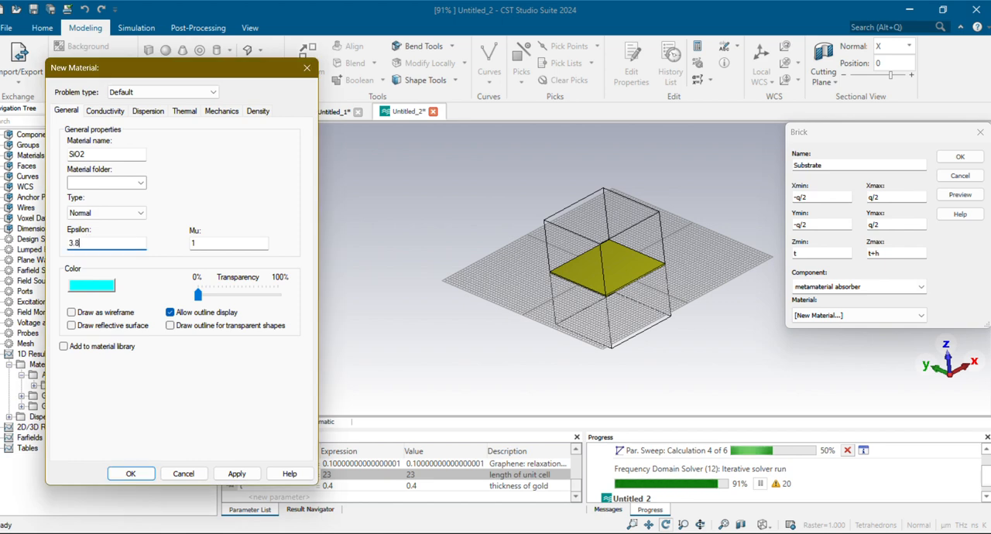
Give SiO2 a custom light grey colour (RGB 199, 199, 199) and create the material
left_click(106, 296)
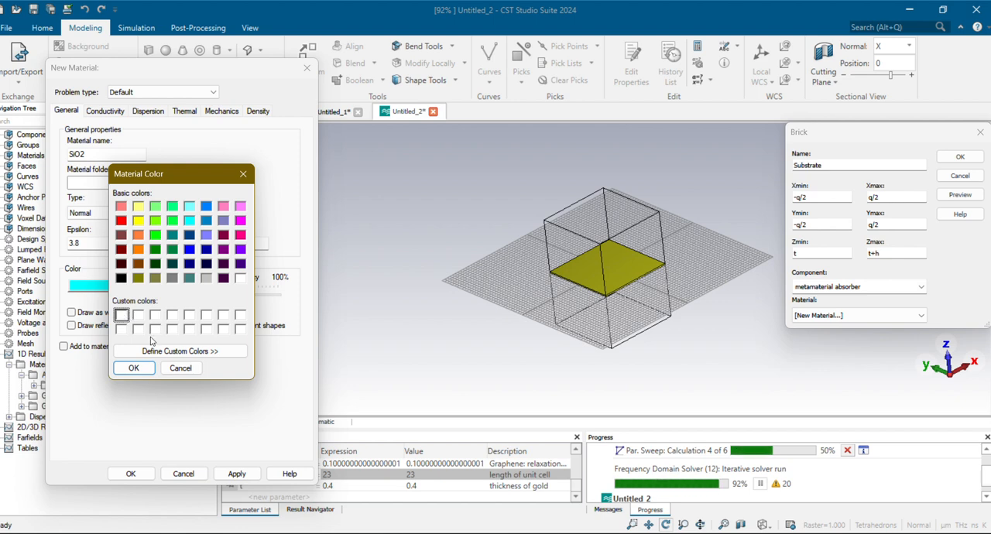
left_click(161, 352)
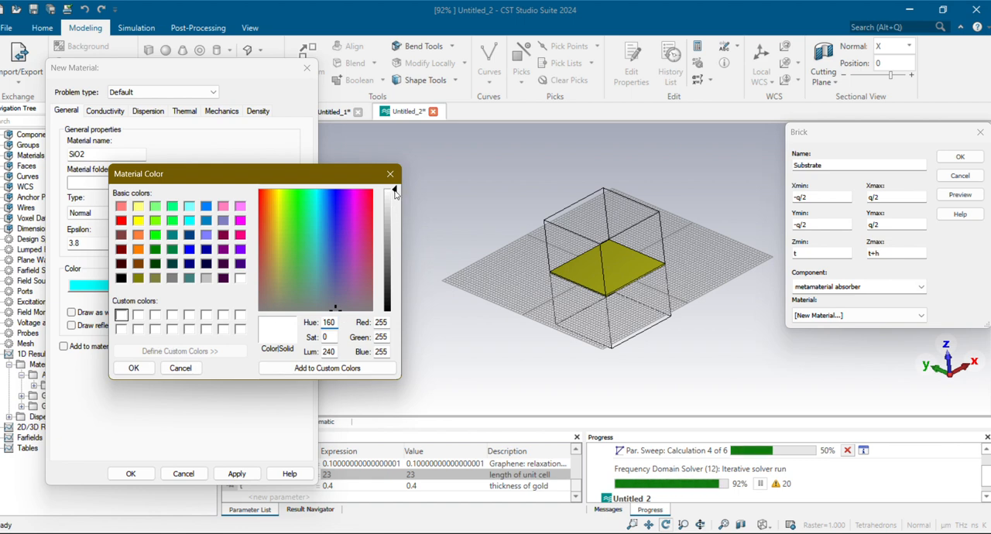
left_click_drag(394, 193, 392, 218)
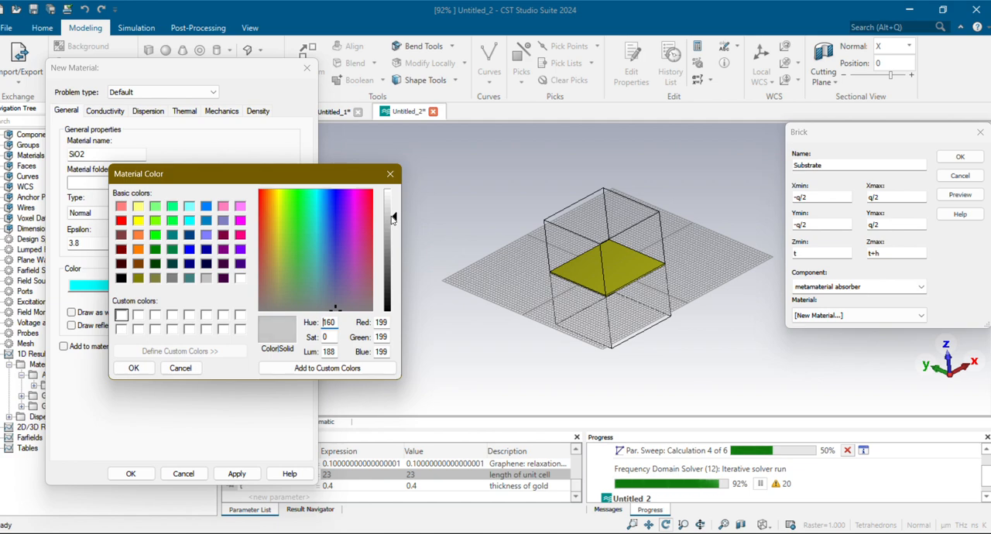
left_click(133, 368)
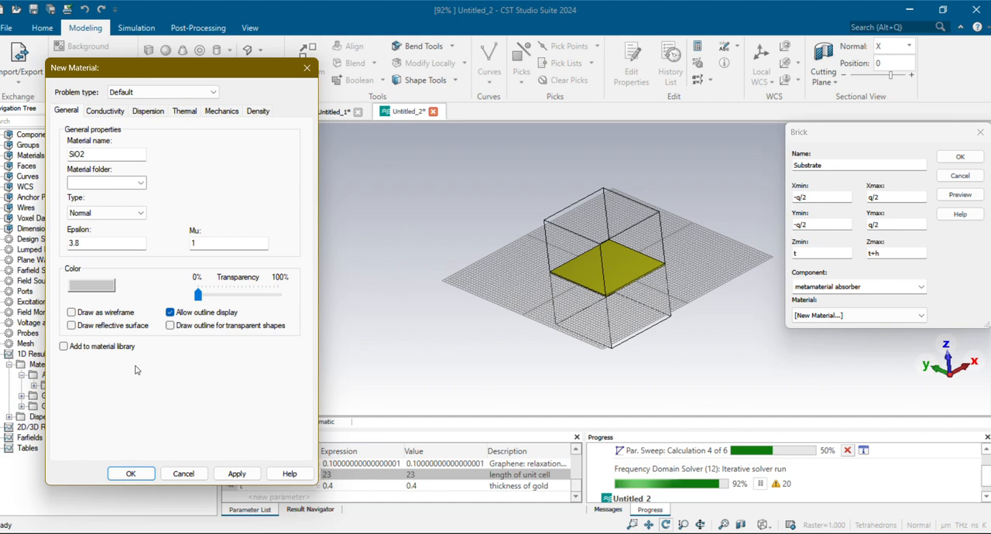
left_click(129, 473)
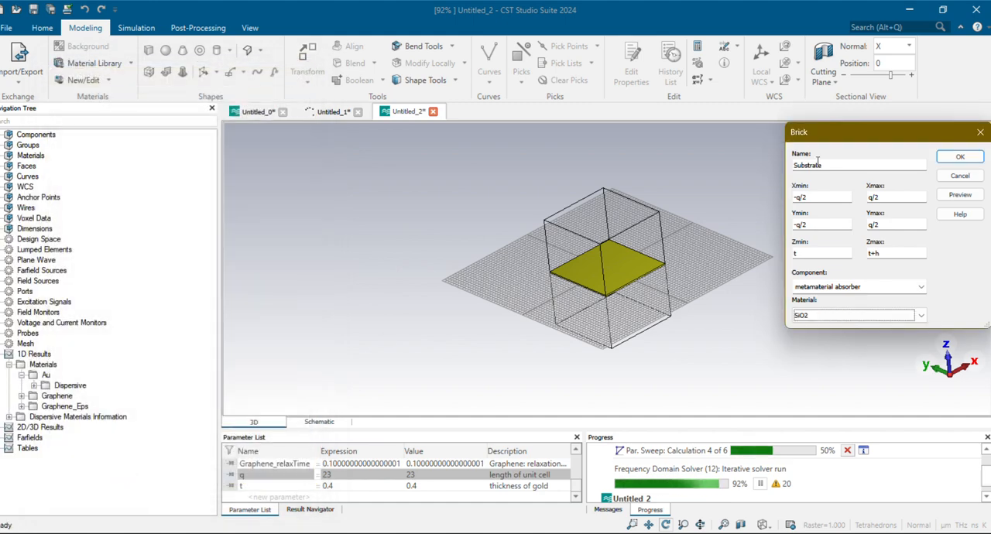
Create the Substrate brick, defining the missing parameter h as 15 with the description "height of substrate"
left_click(952, 158)
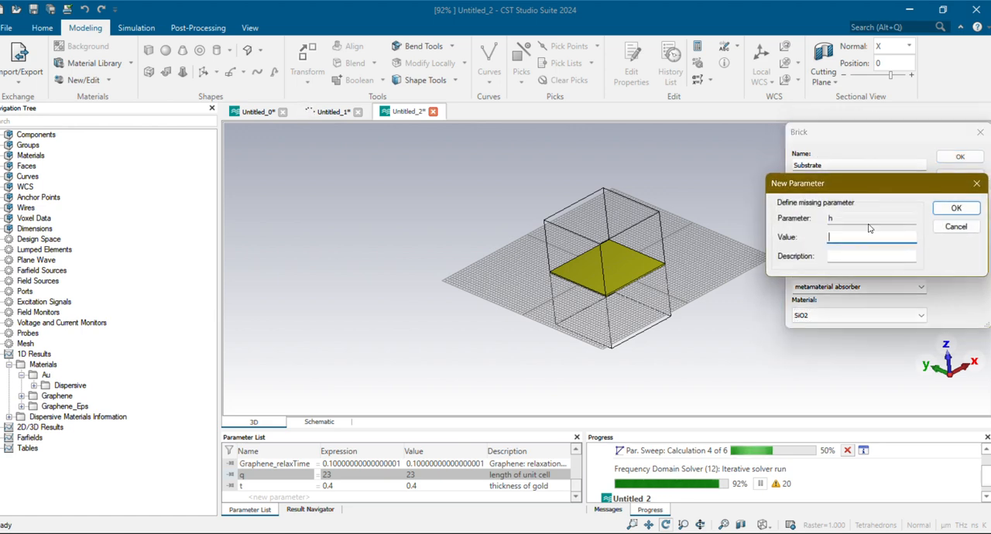
type("15")
left_click(894, 257)
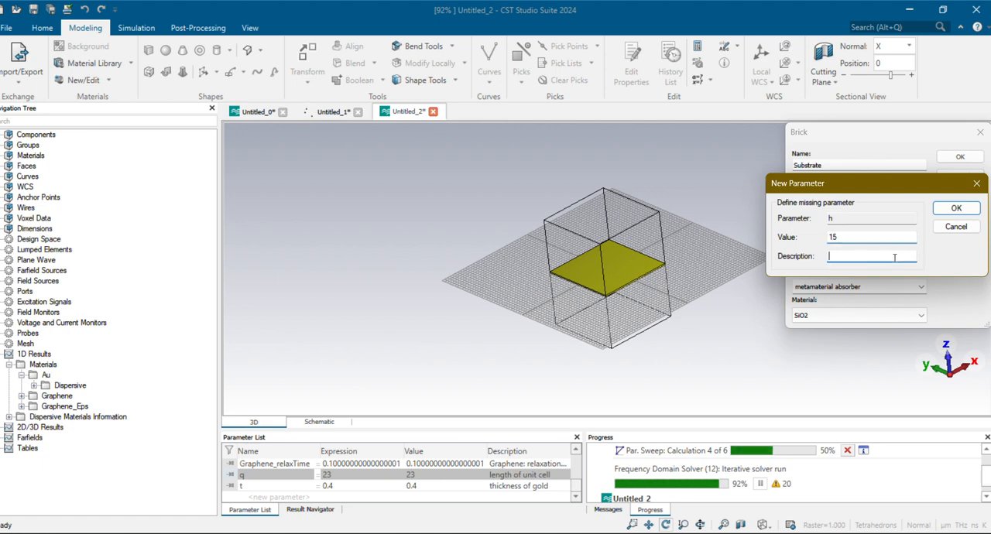
type("heif")
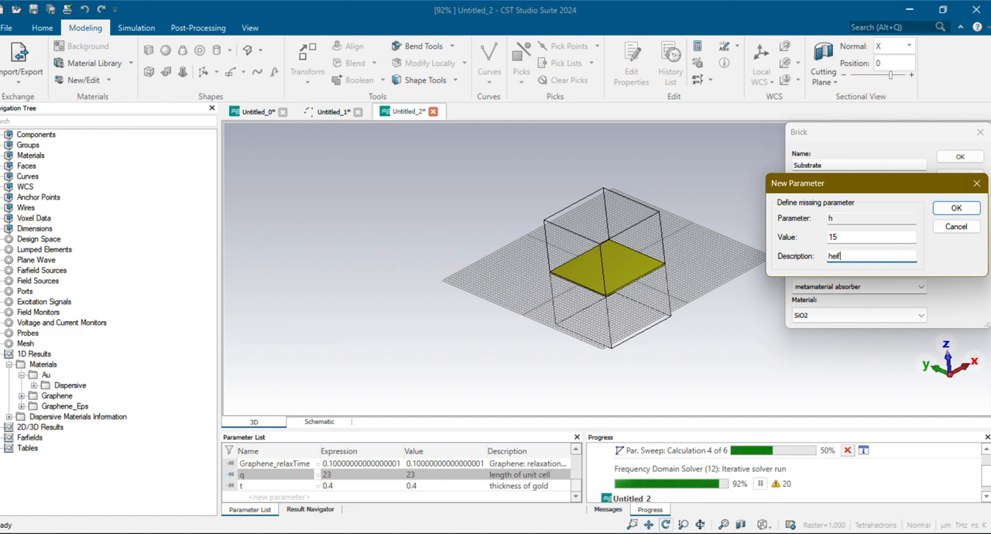
type("ht")
key("BackSpace")
key("BackSpace")
key("BackSpace")
key("BackSpace")
key("BackSpace")
key("BackSpace")
key("BackSpace")
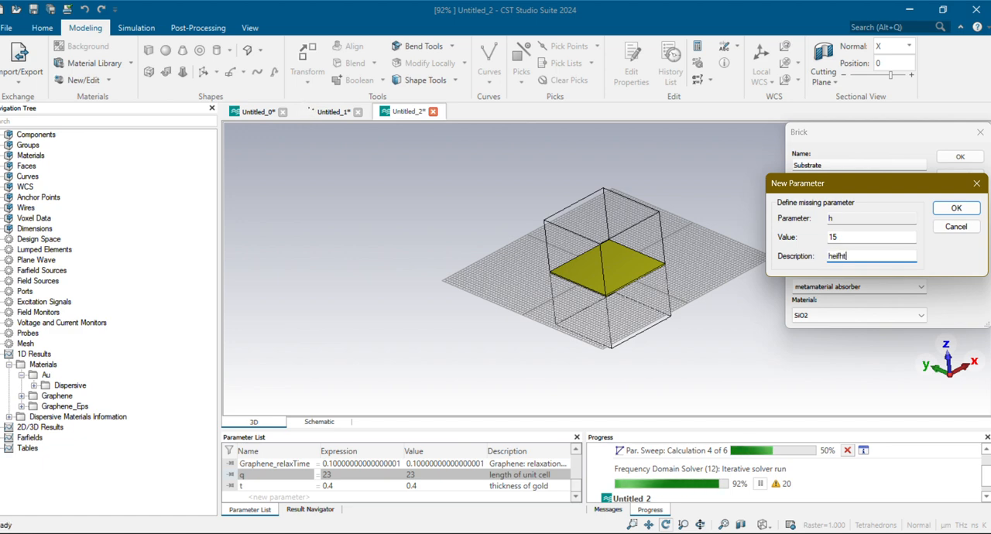
type("he")
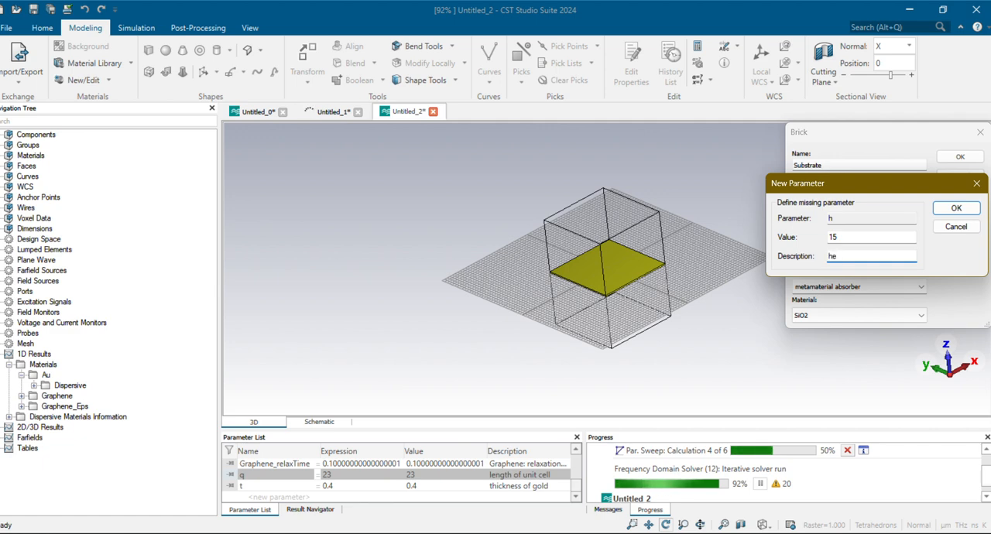
type("ight o")
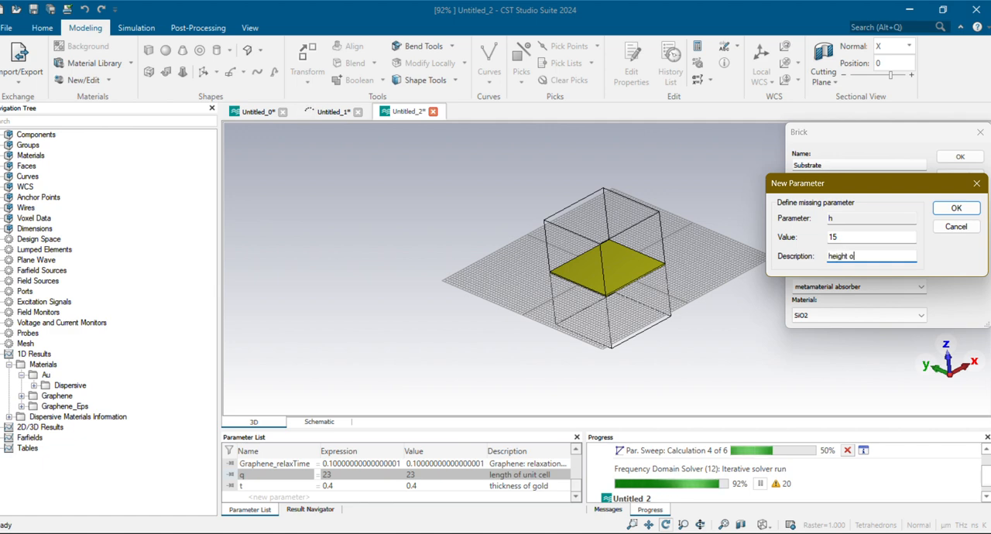
type("f sub")
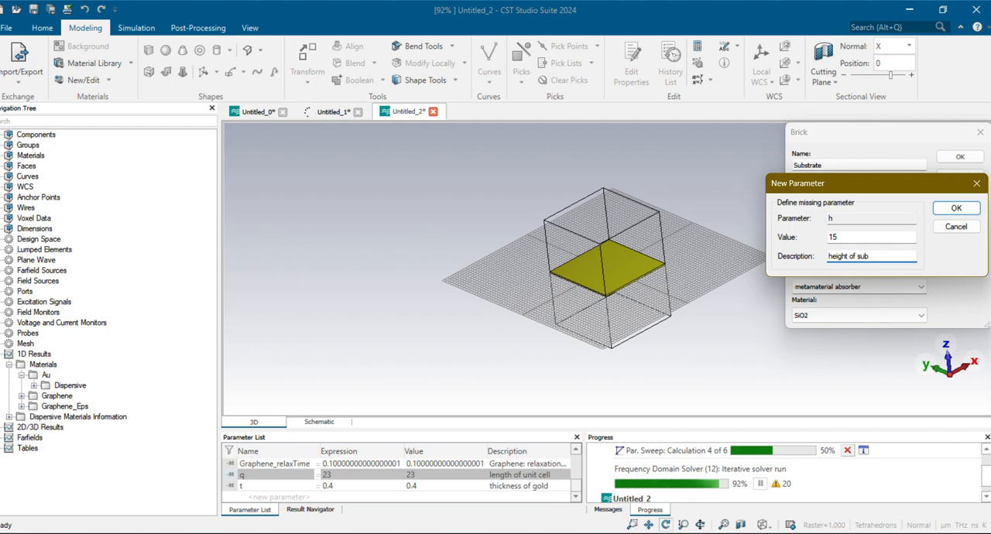
type("strate")
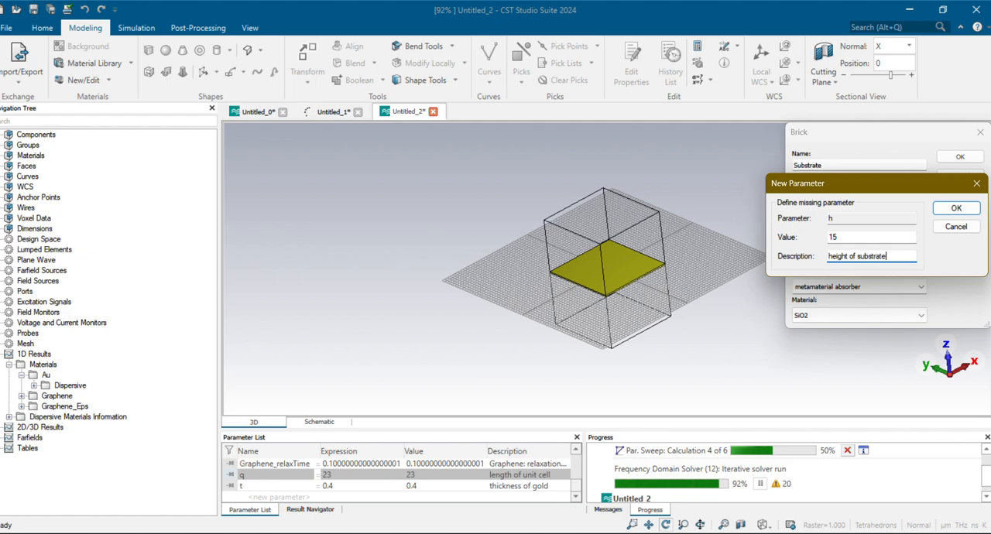
key("Return")
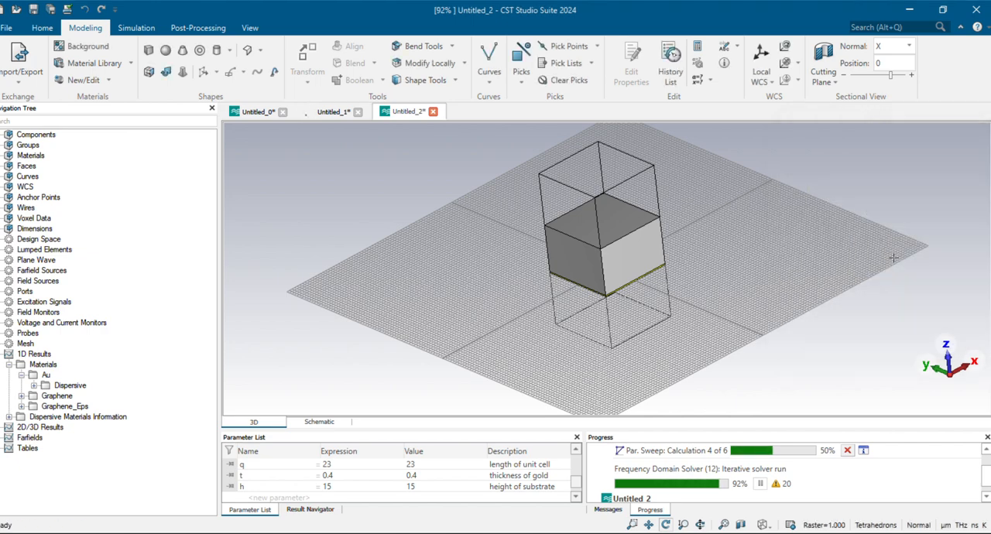
left_click_drag(718, 324, 668, 220)
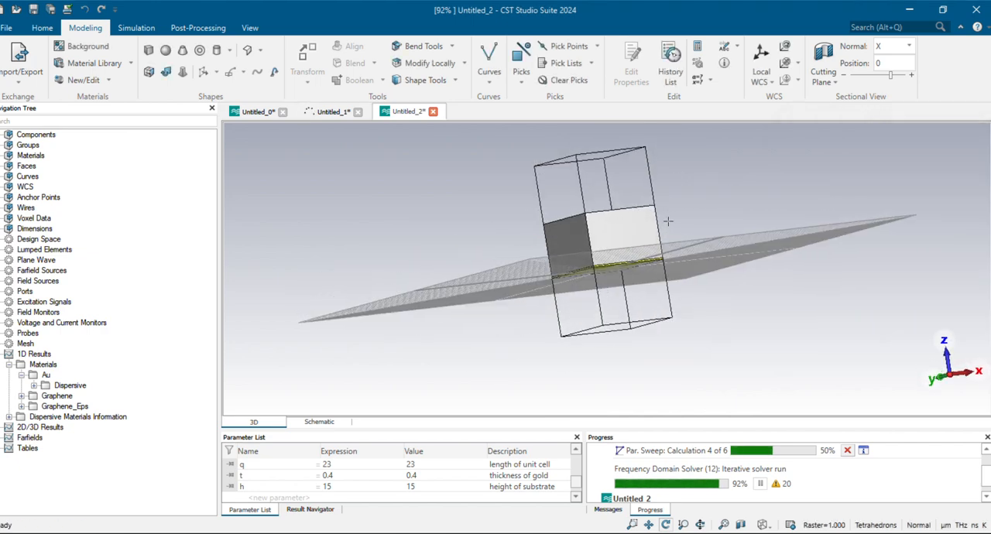
scroll(667, 220, "up", 5)
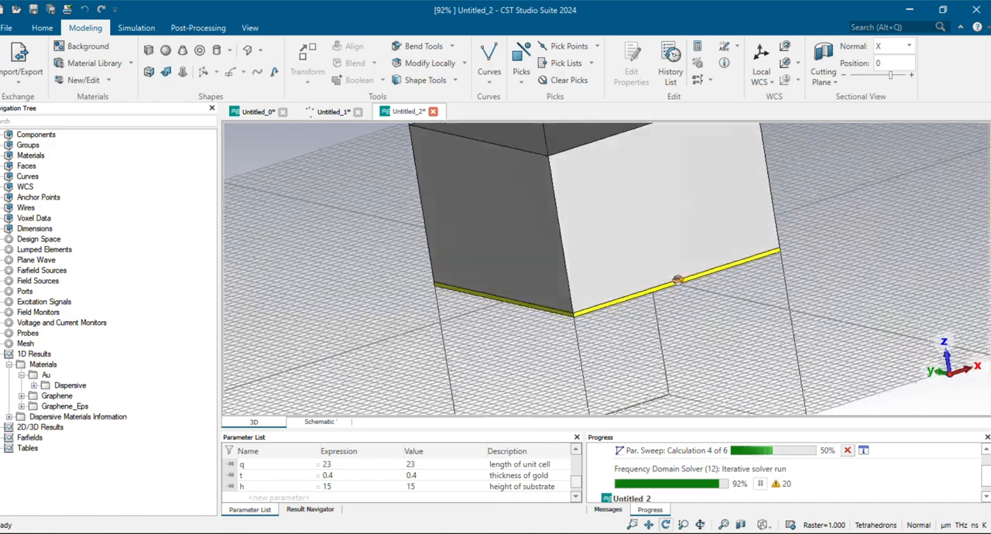
left_click_drag(678, 280, 748, 491)
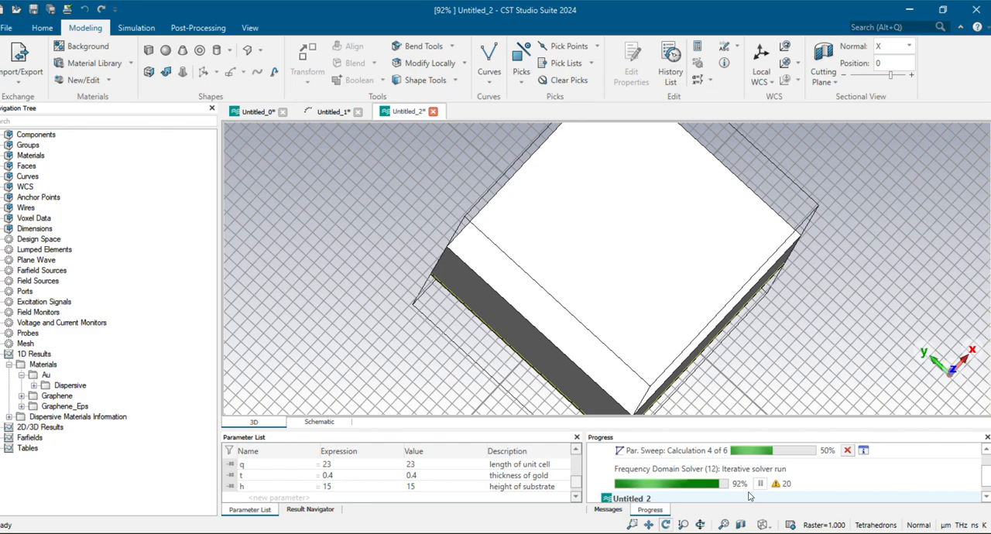
Start a new brick above the substrate and set its X extents from -q/2 to q/2
key("5")
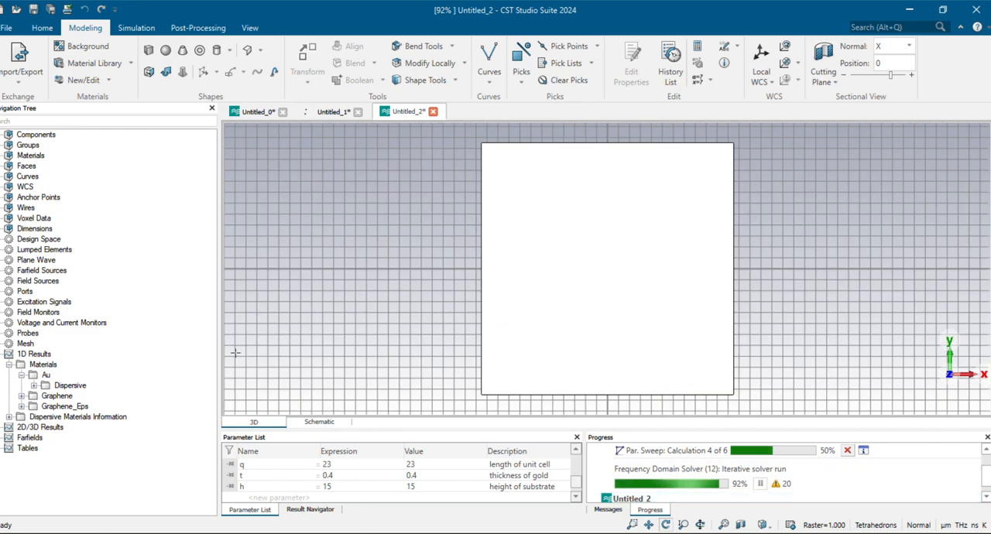
left_click(149, 50)
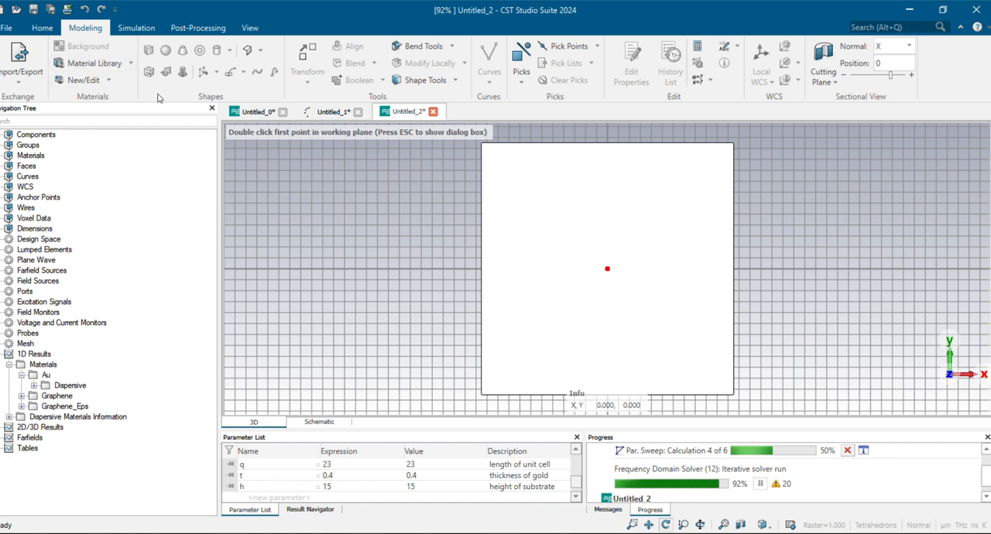
key("Escape")
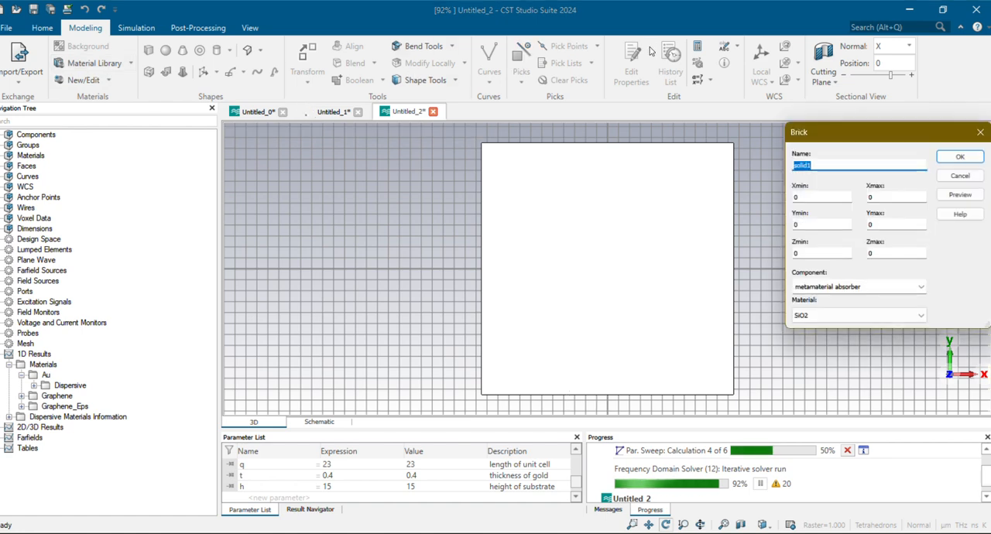
left_click(806, 197)
double_click(806, 197)
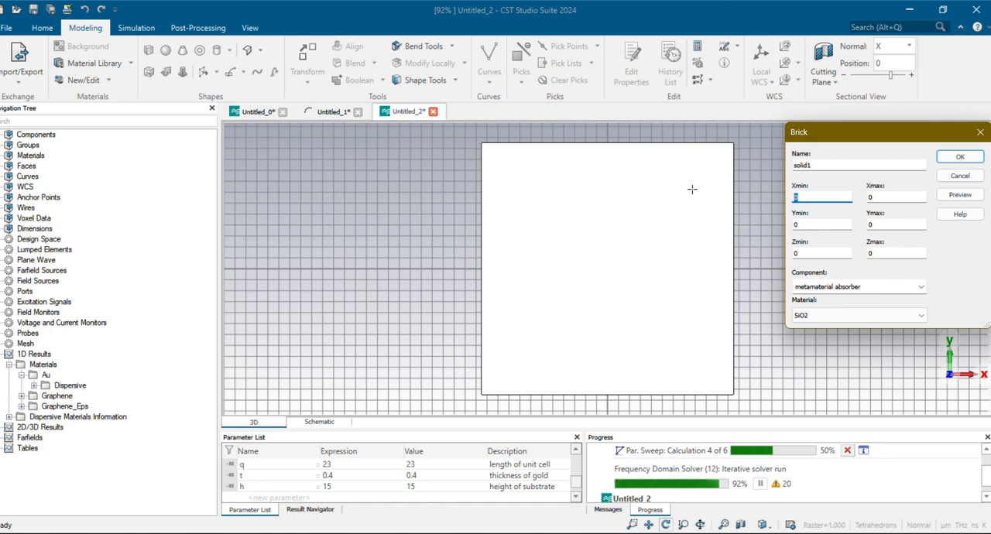
type("-")
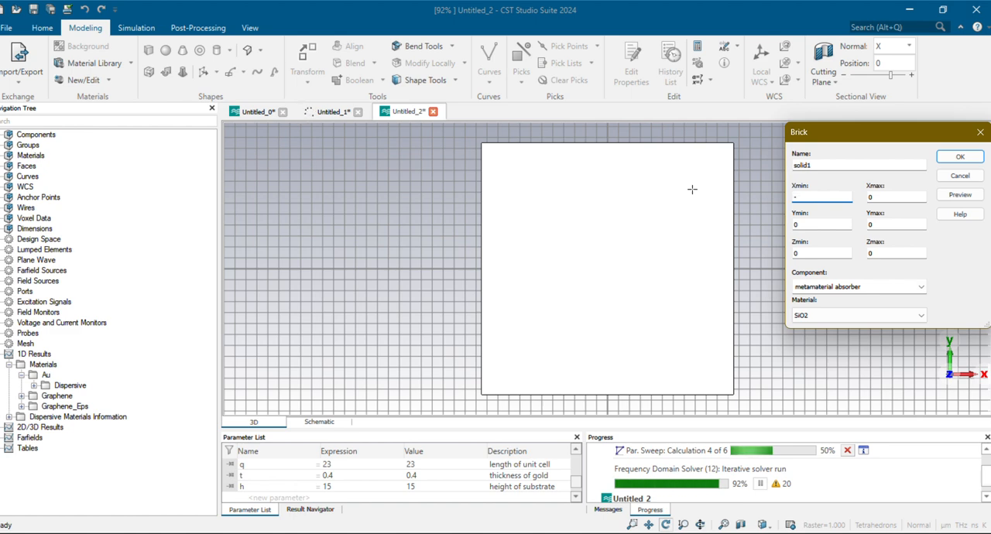
type("q")
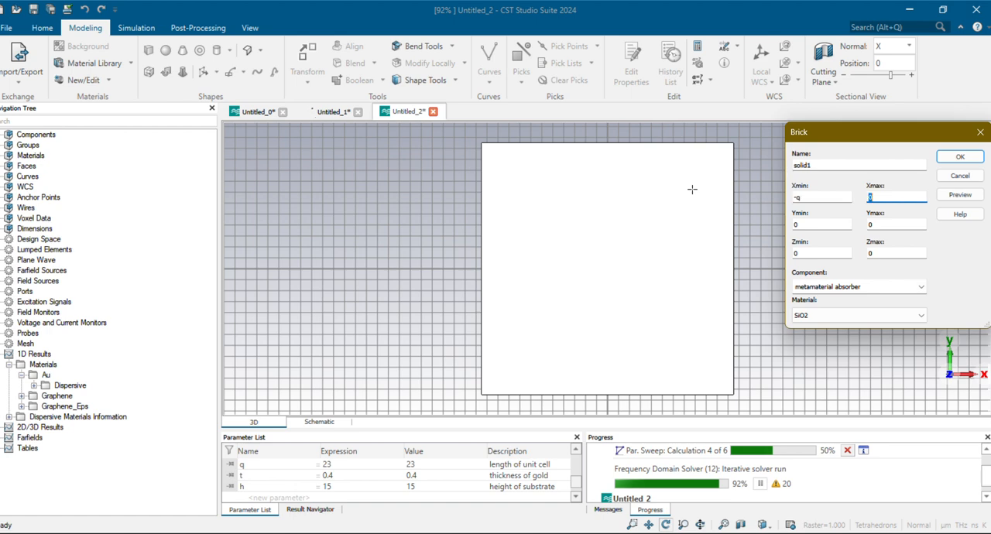
type("/")
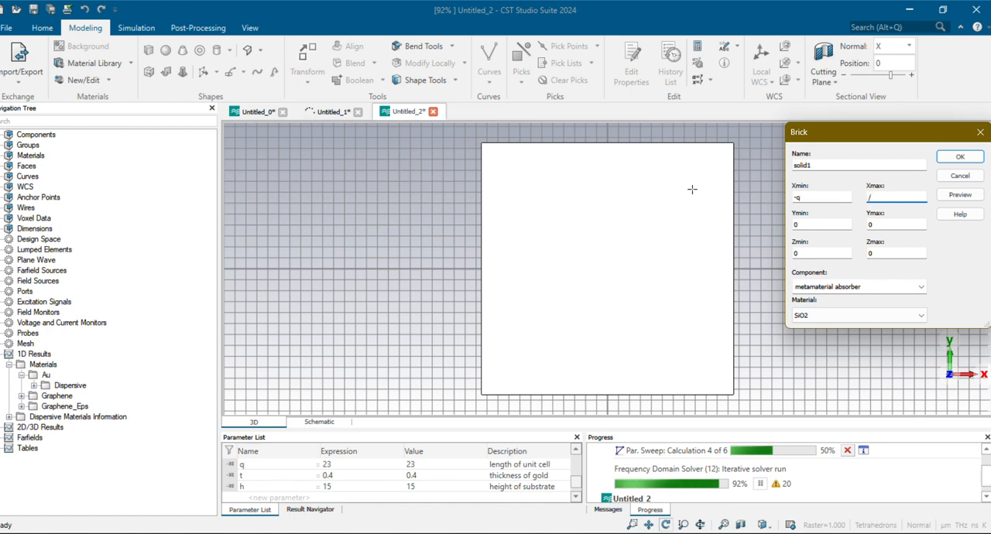
left_click(807, 198)
type("/2")
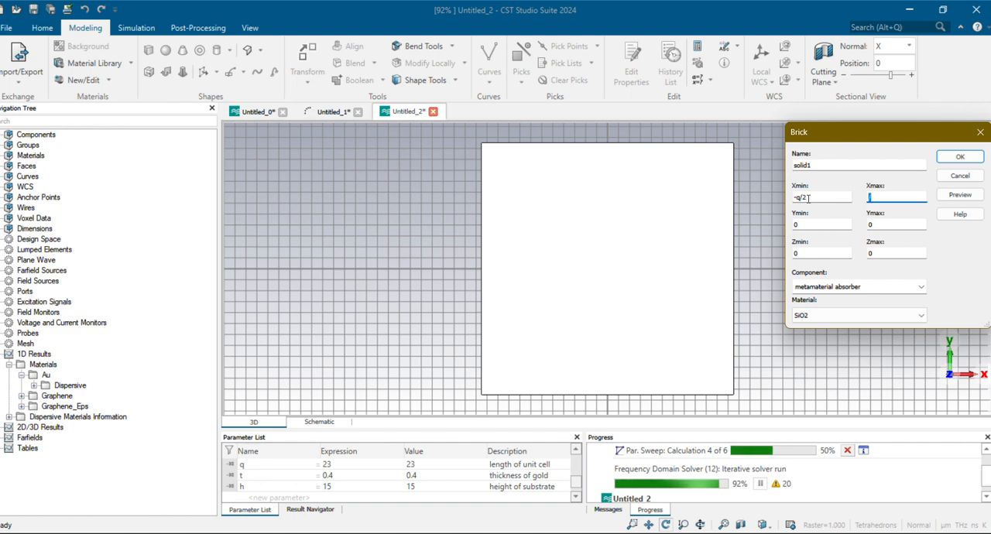
type("q/2")
Set the new brick's Y extents from -q/2 to q/2
key("Tab")
type("-q/")
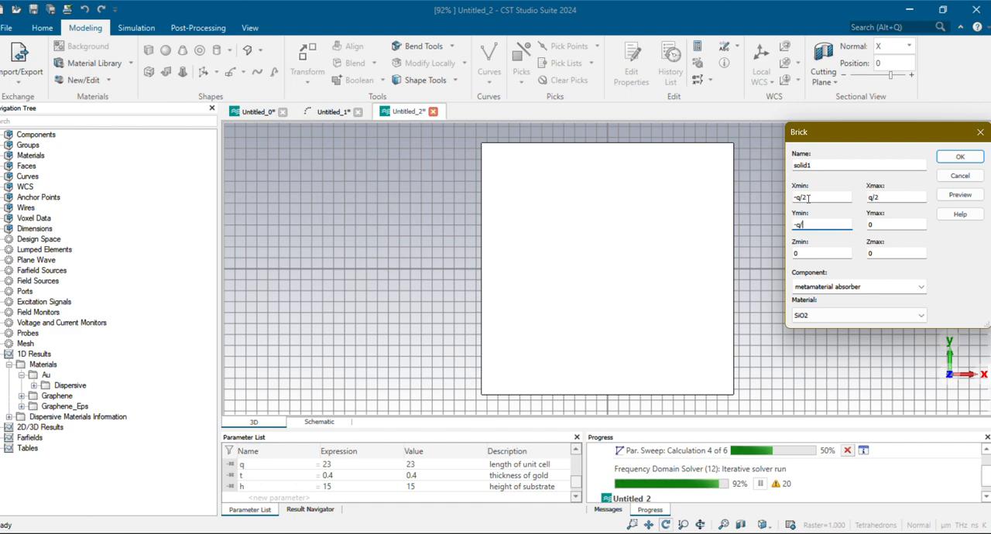
type("q")
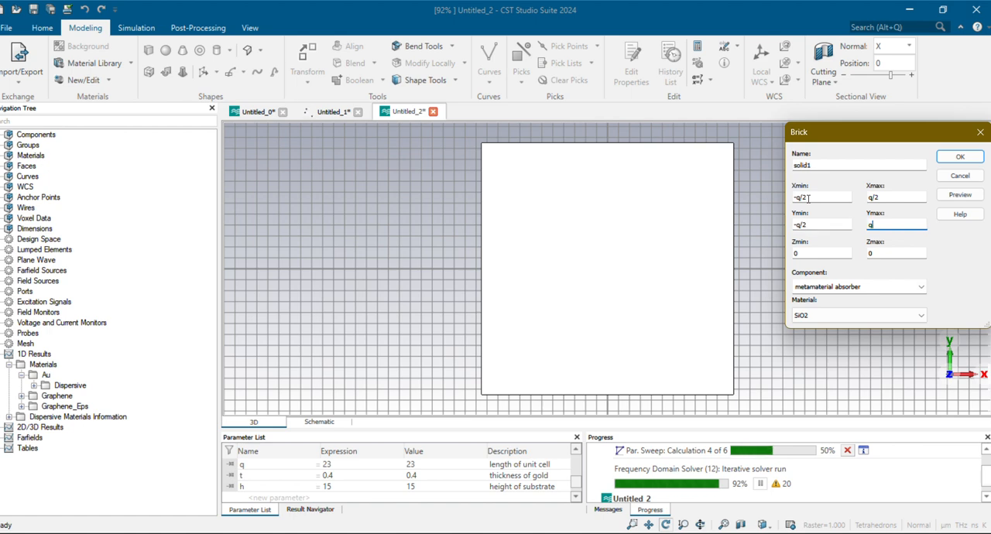
type("/2")
key("Tab")
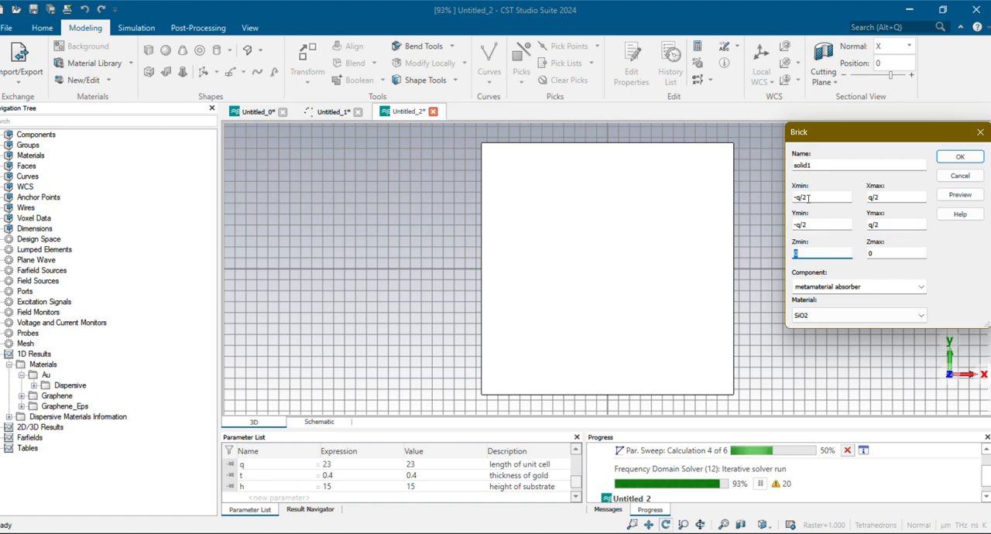
Set the new brick's Z extents from t+h to t+h+graphene_thickness
type("t+")
type("t")
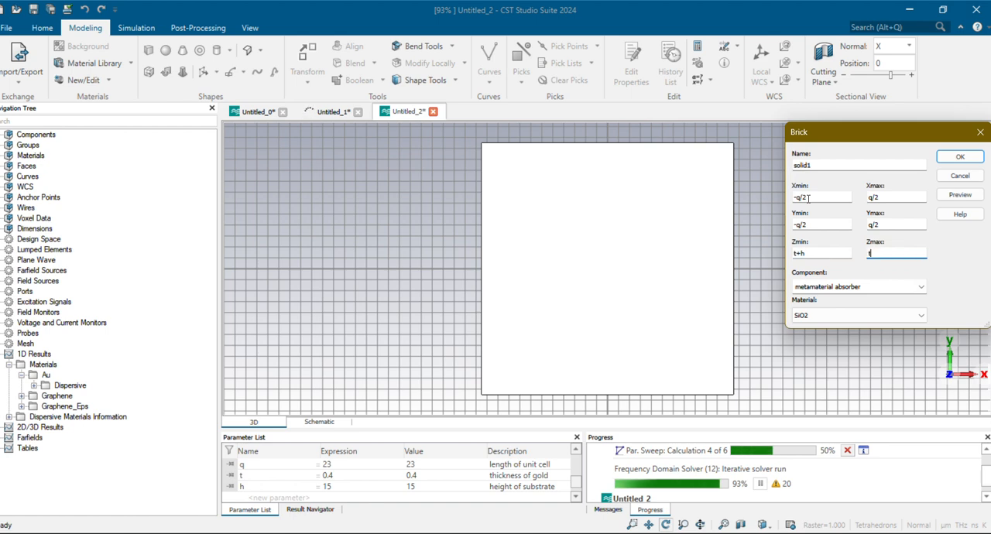
type("+h+")
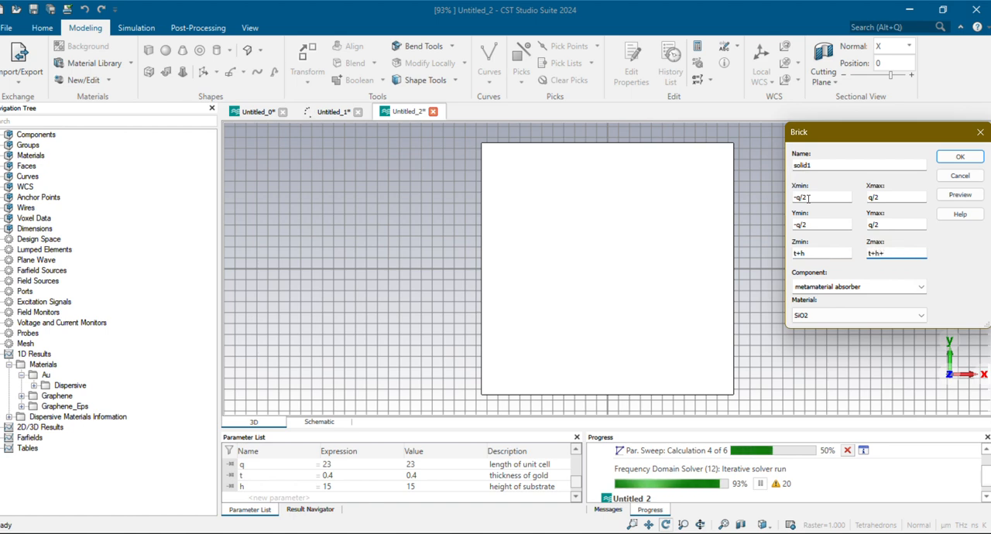
type("graphene_chemPot")
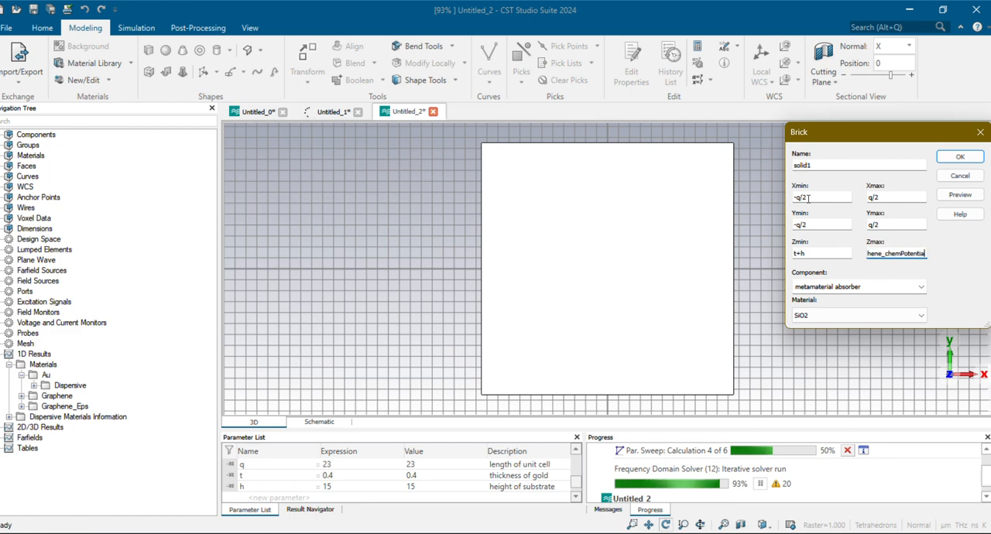
key("BackSpace")
key("BackSpace")
key("BackSpace")
key("BackSpace")
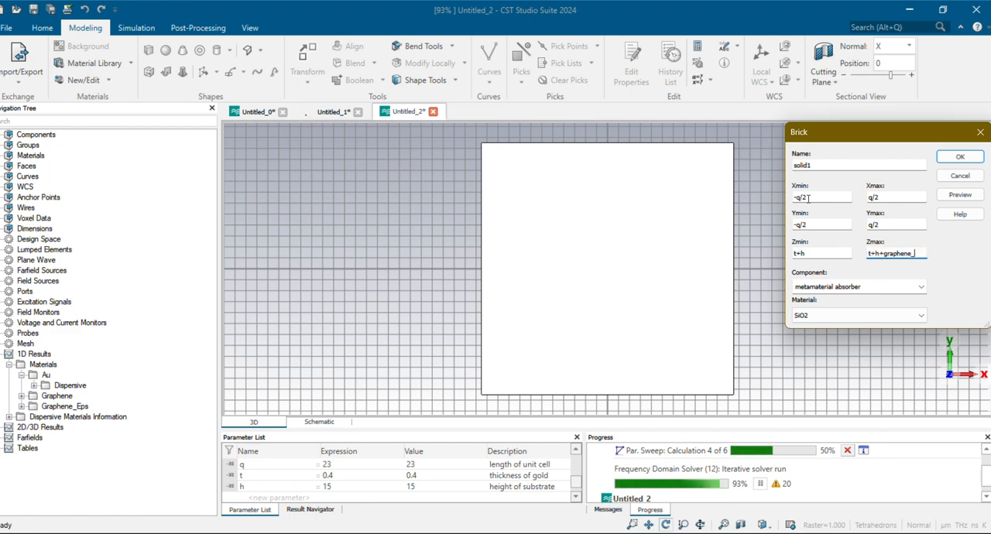
type("th")
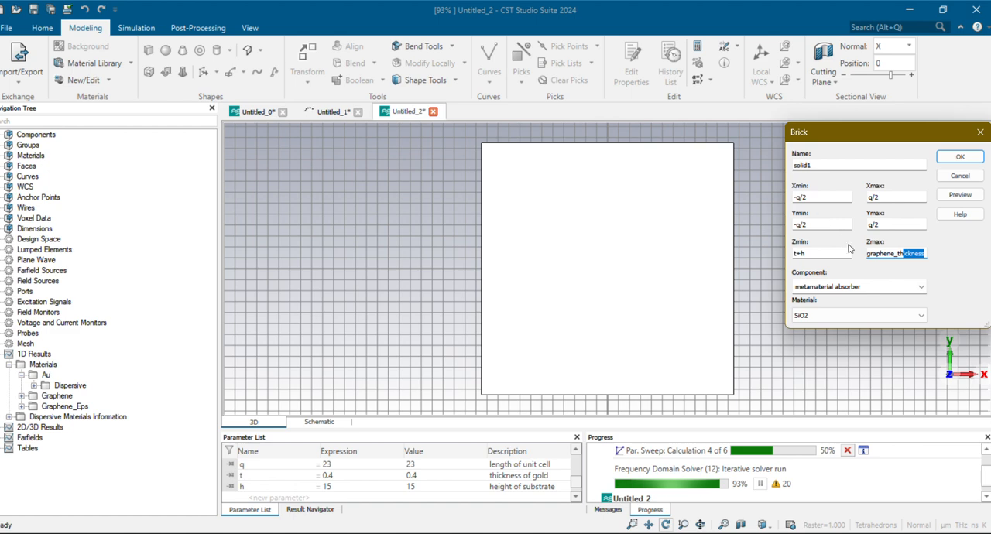
Assign the Graphene_Eps material to the brick and create it in the metamaterial absorber component
left_click(906, 315)
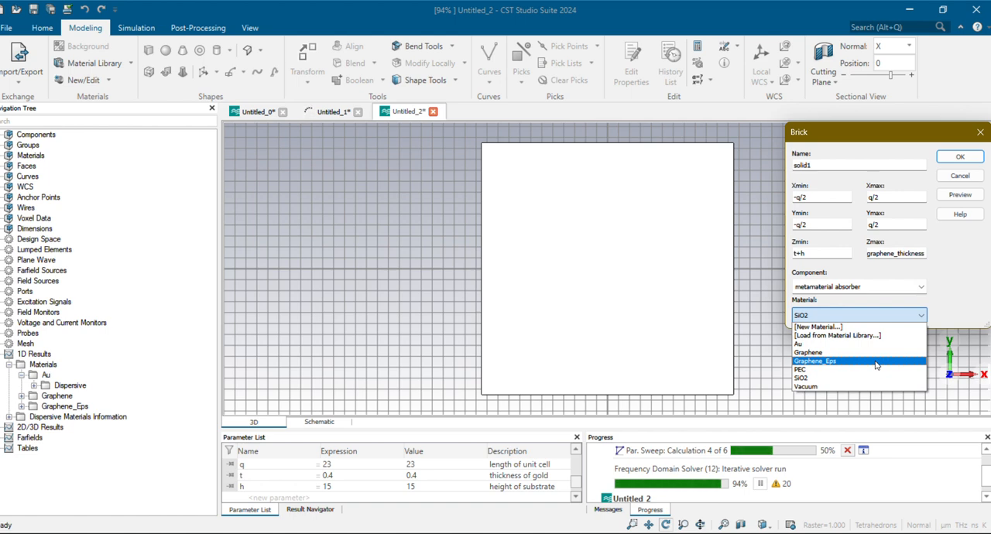
left_click(821, 361)
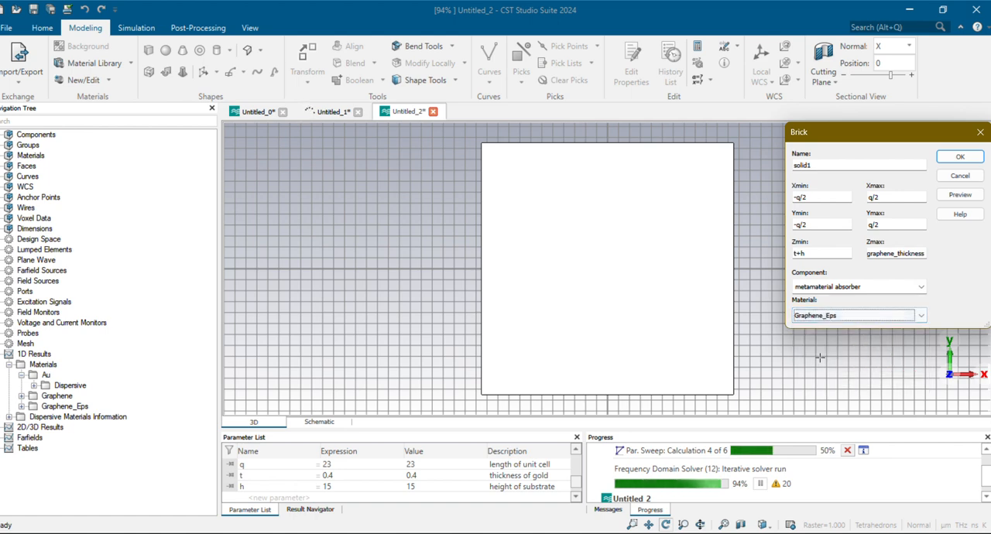
left_click(952, 156)
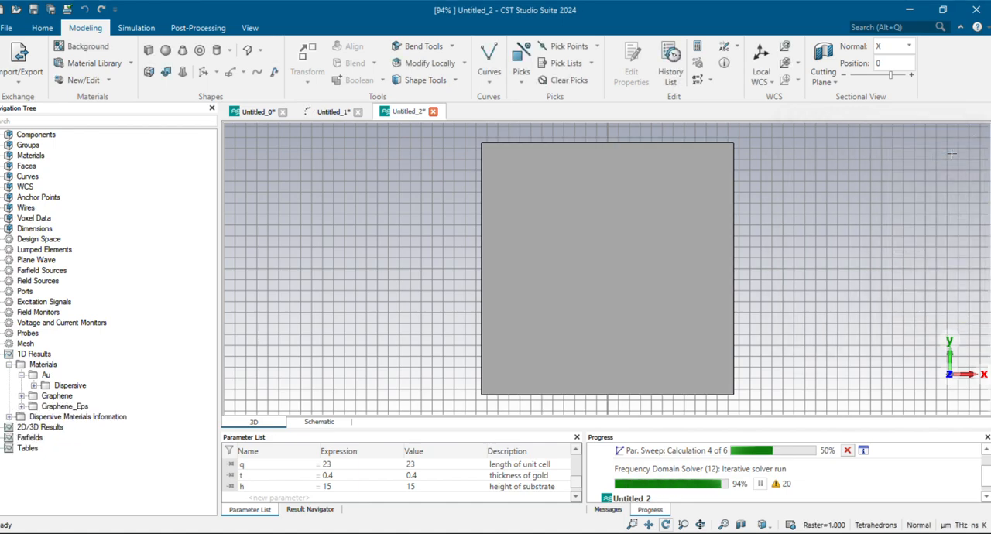
Examine the ground, solid1 and Substrate solids of the metamaterial absorber component from several angles
left_click_drag(727, 258, 651, 283)
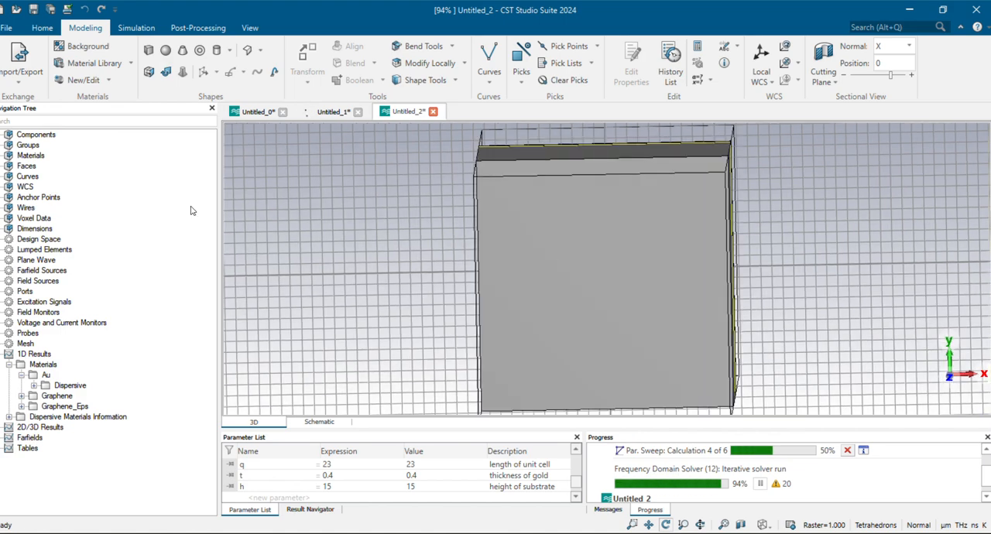
double_click(33, 135)
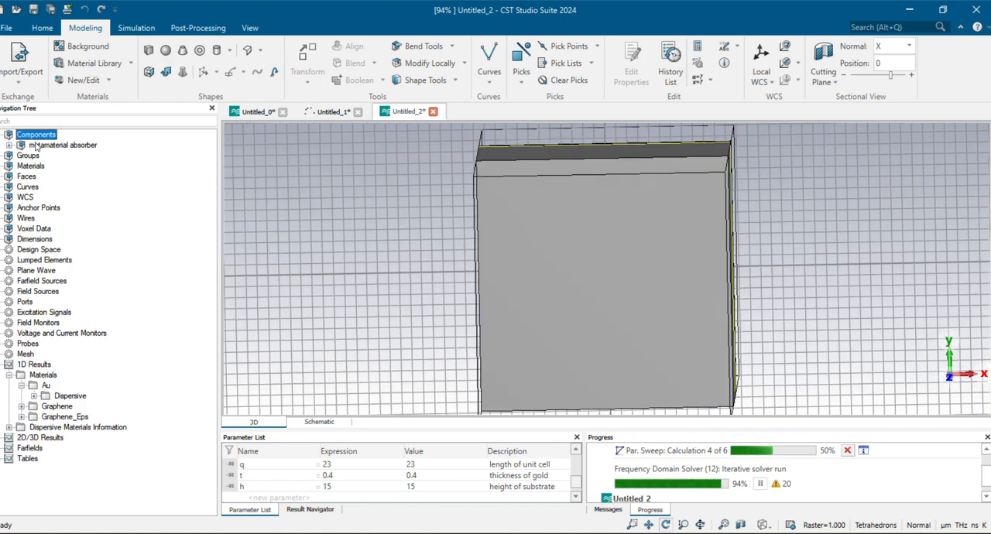
double_click(35, 146)
left_click(57, 157)
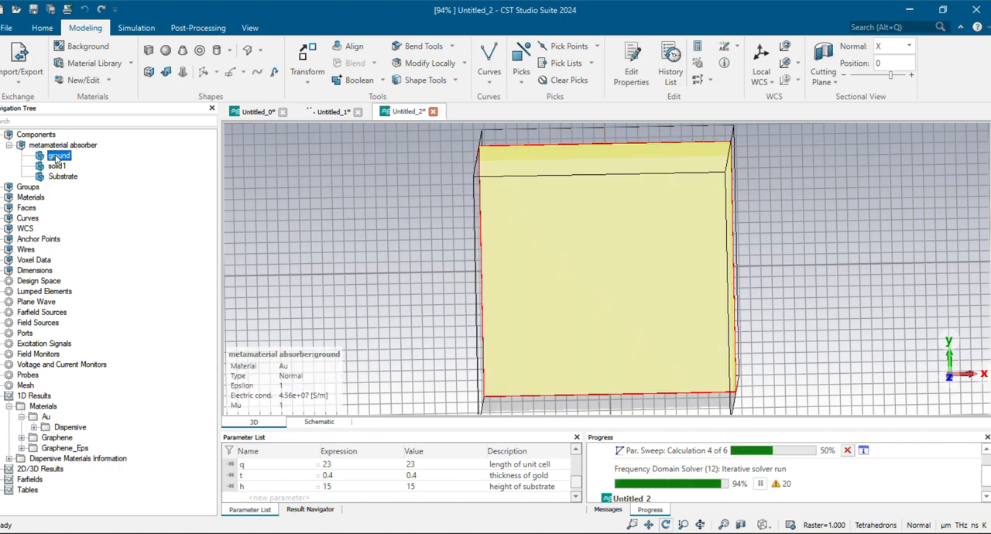
left_click_drag(320, 276, 335, 131)
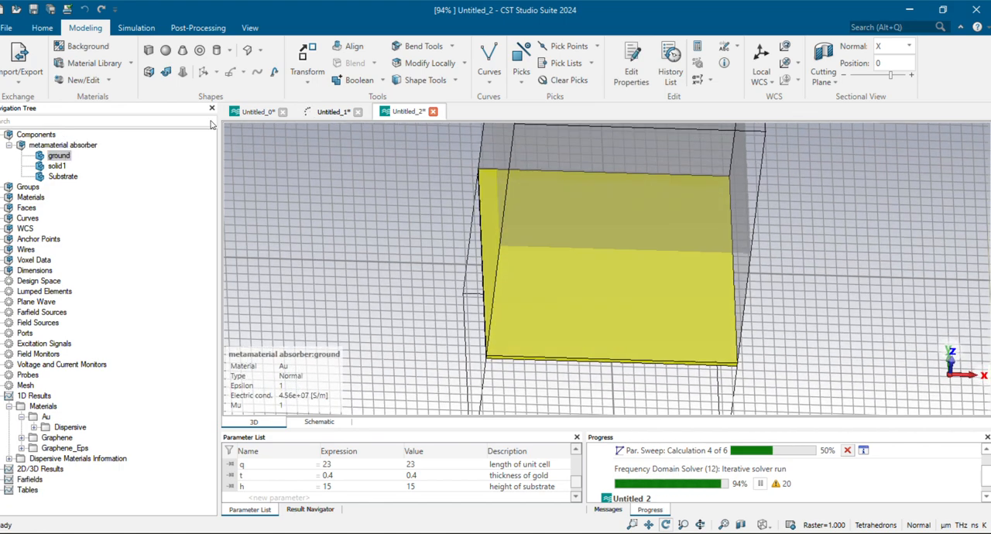
left_click(59, 165)
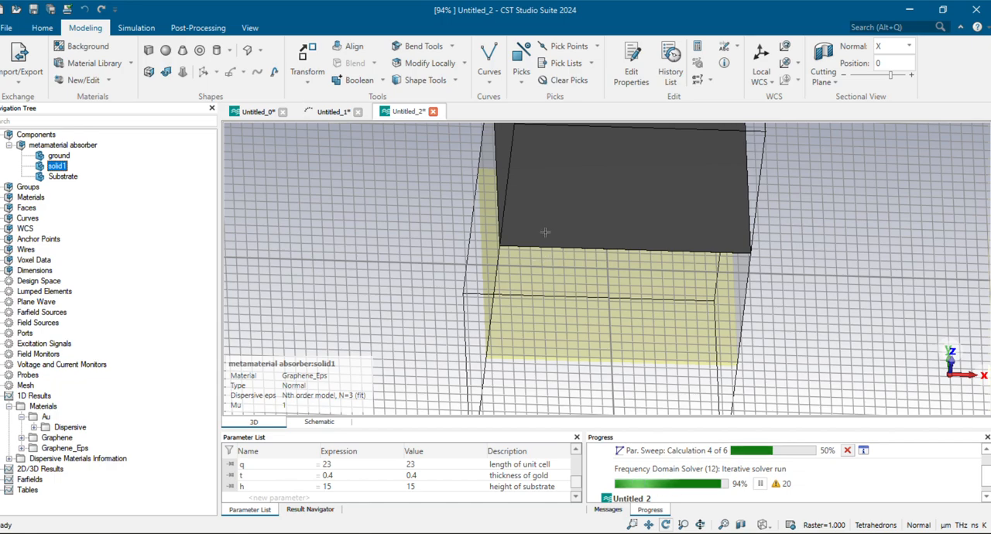
left_click_drag(580, 236, 588, 393)
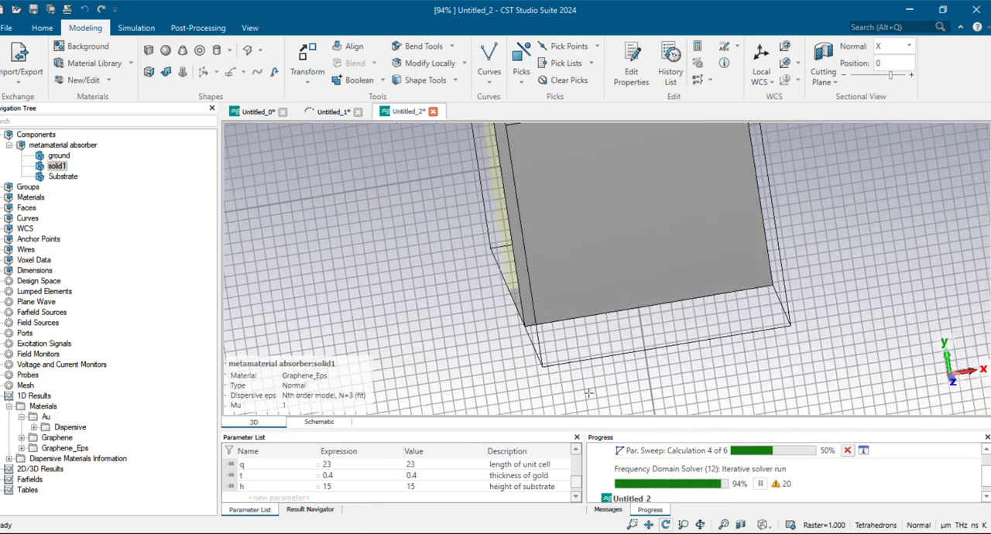
left_click(62, 176)
left_click_drag(348, 248, 322, 285)
Try a Translate transform of 1 along Z on solid1, resetting the Z offset to 0 before applying it
left_click(65, 167)
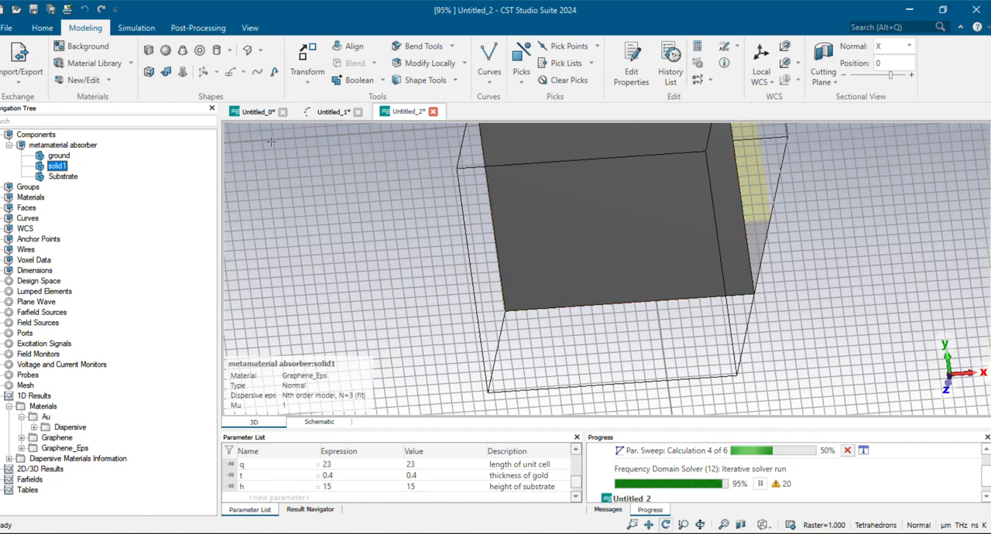
left_click(308, 84)
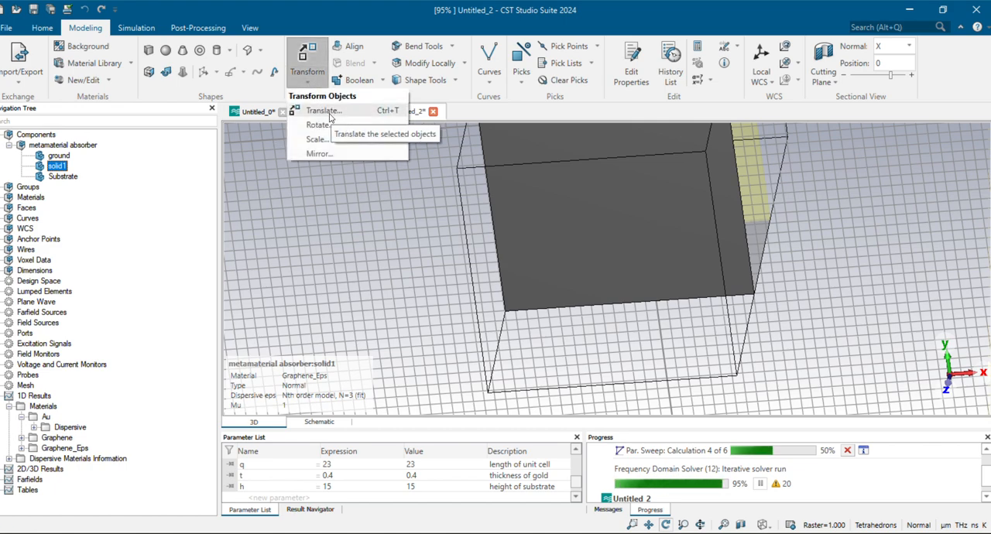
left_click(330, 114)
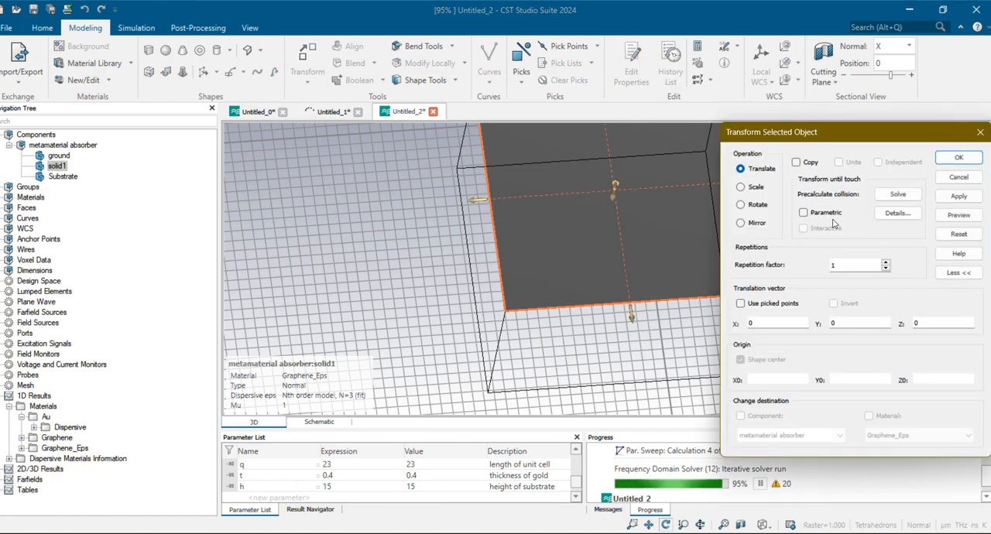
left_click_drag(607, 196, 584, 202)
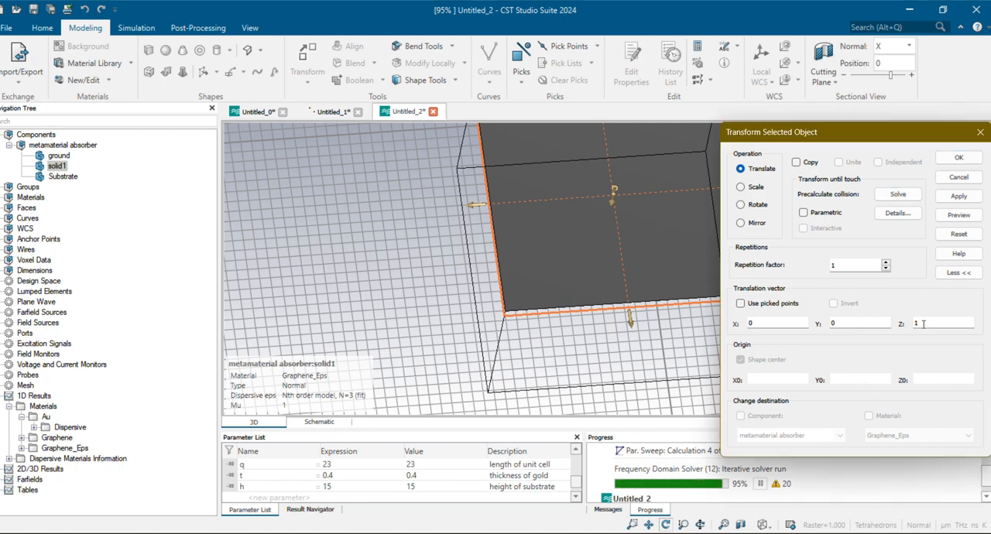
left_click(834, 336)
key("BackSpace")
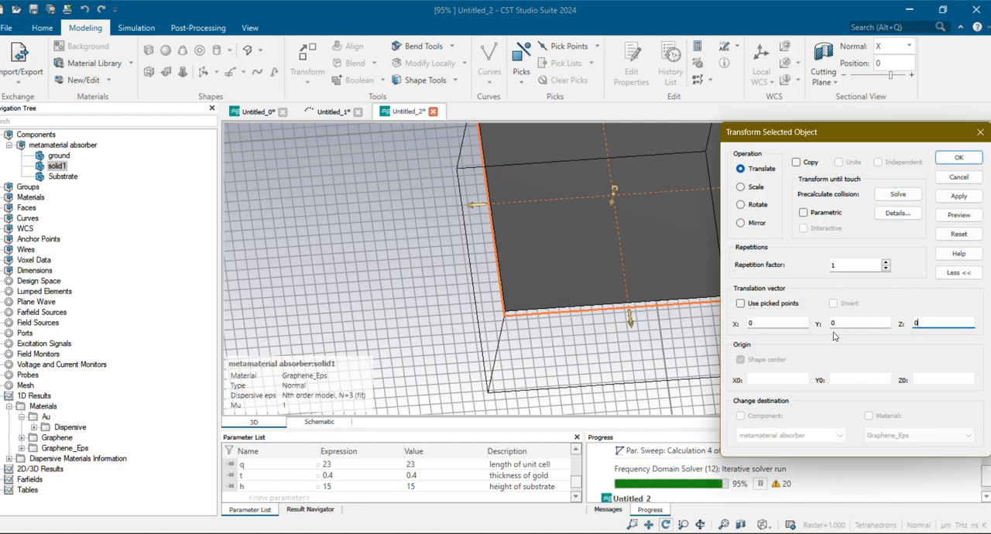
left_click(958, 196)
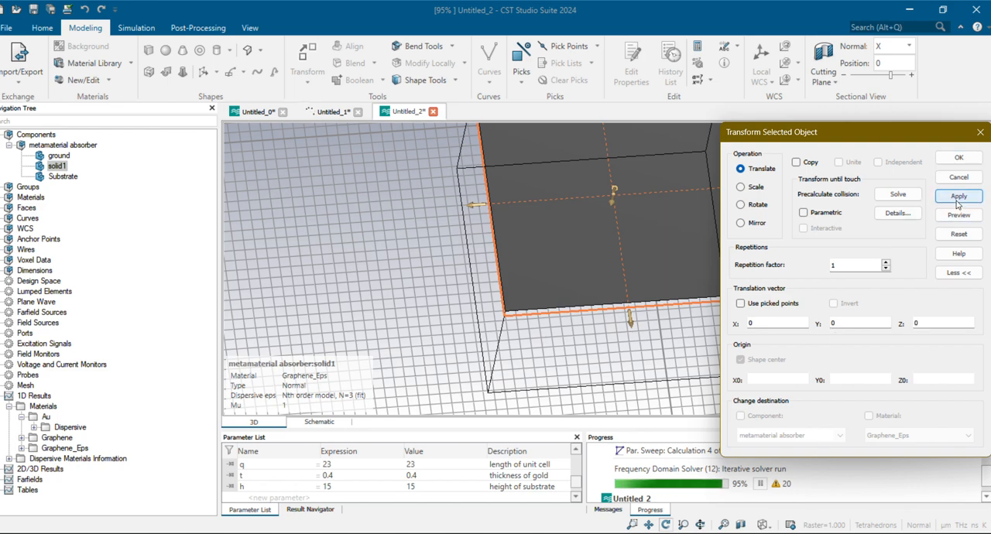
Scale solid1 uniformly by a factor of .5 about its shape center, without making a copy
left_click(740, 188)
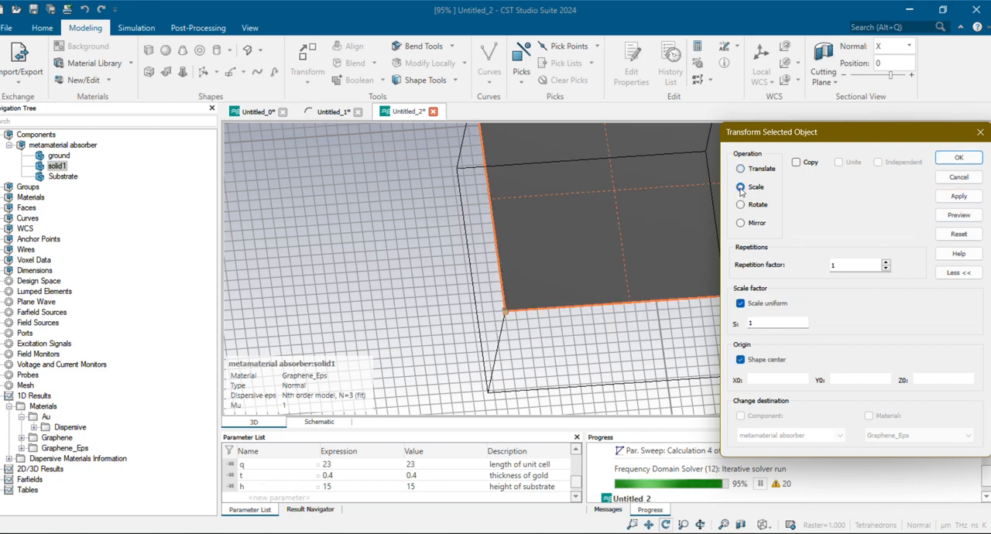
left_click(768, 322)
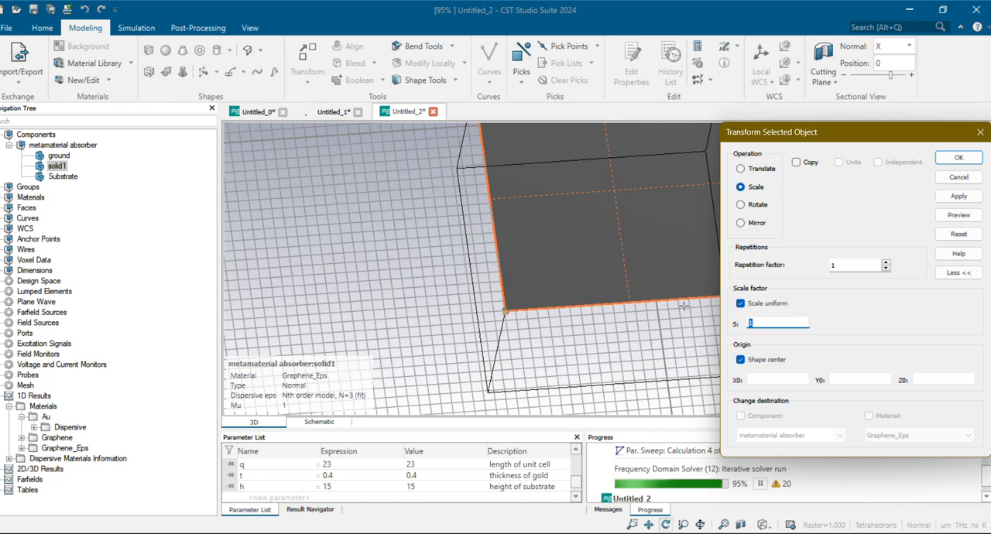
type(".5")
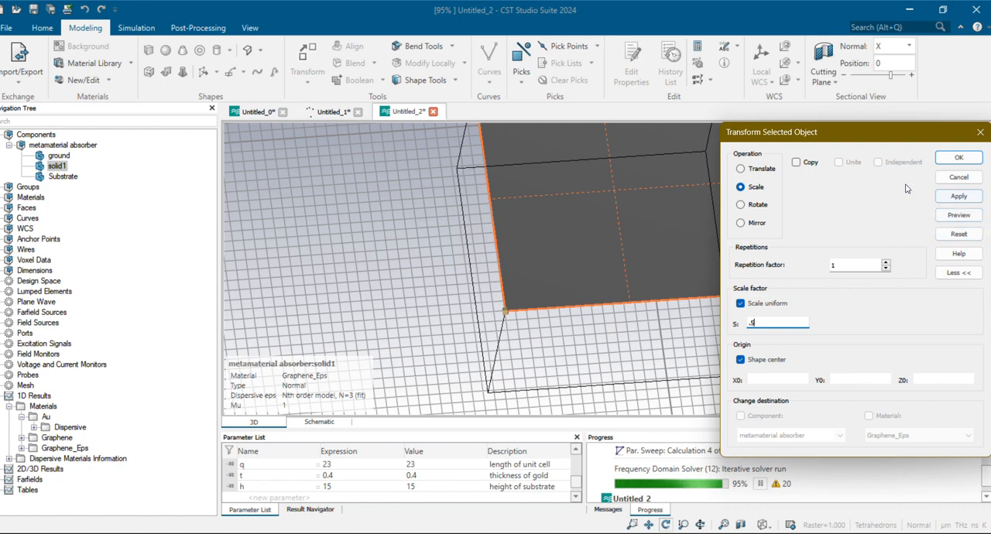
left_click(958, 215)
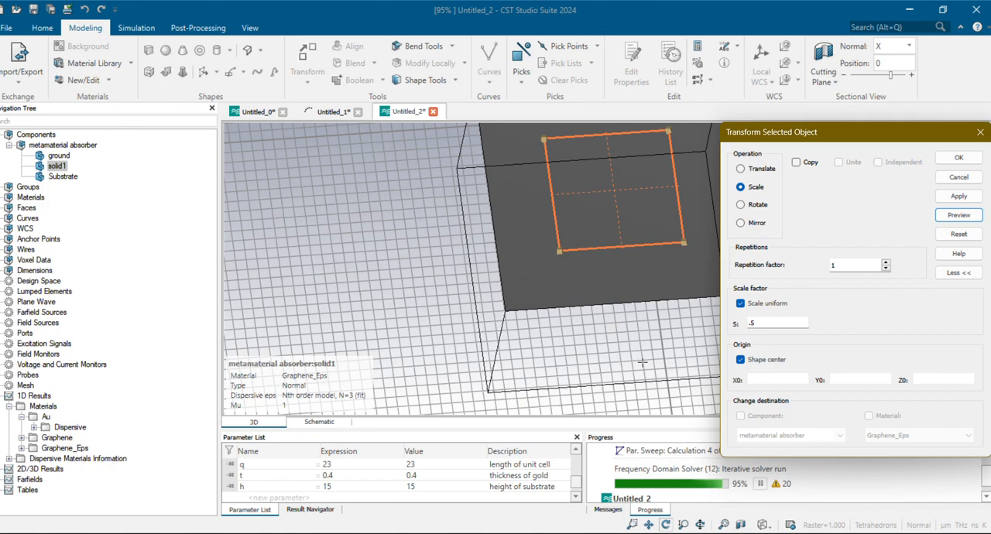
left_click_drag(641, 361, 629, 210)
scroll(549, 370, "down", 3)
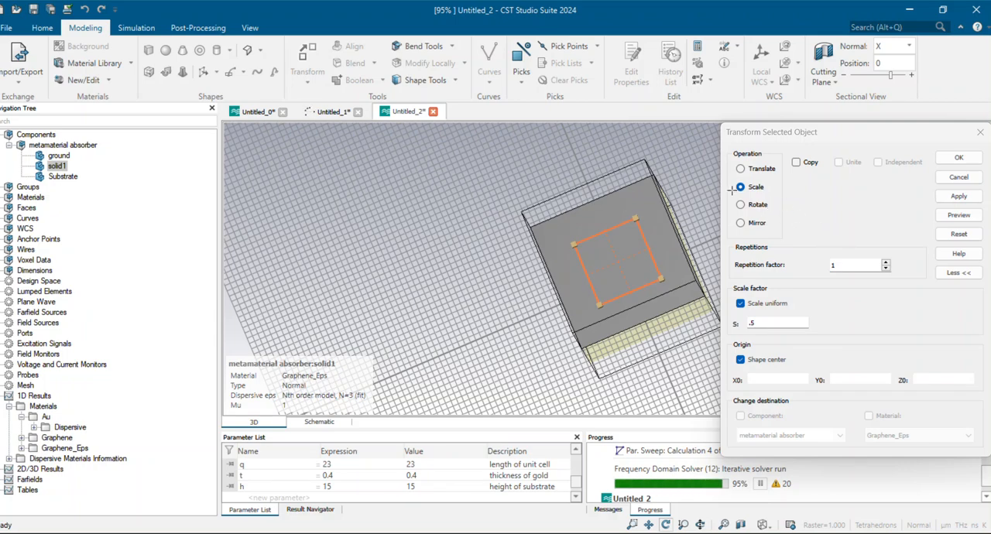
left_click(796, 163)
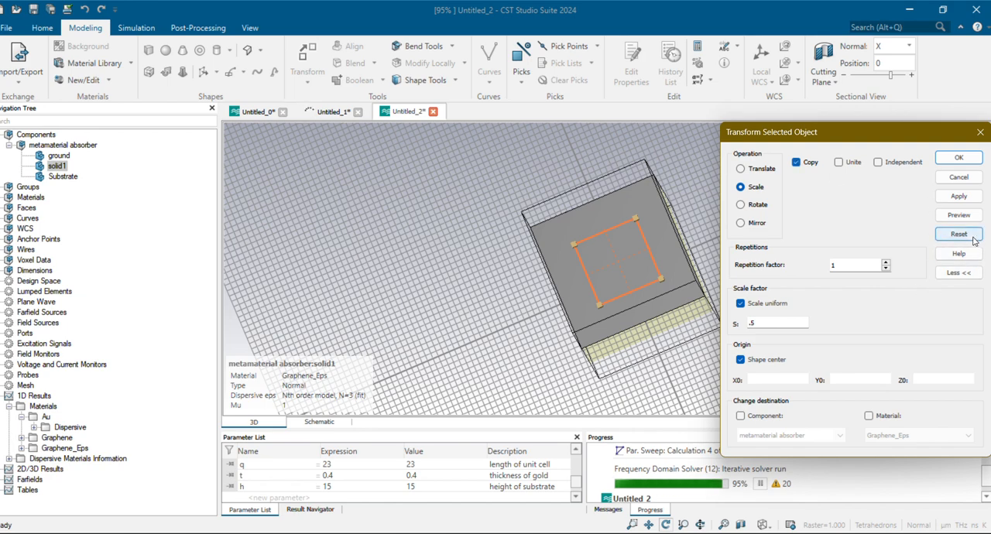
left_click(796, 163)
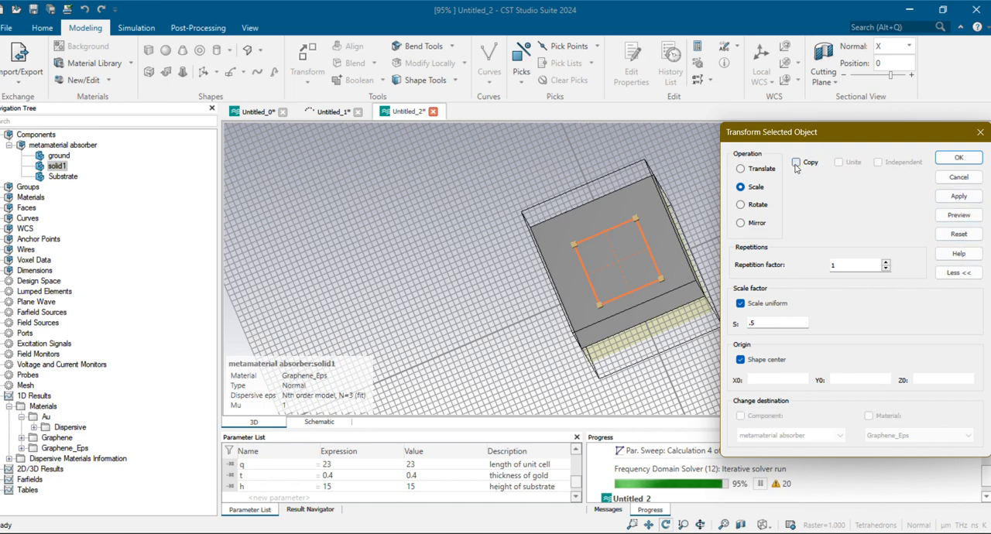
left_click(968, 195)
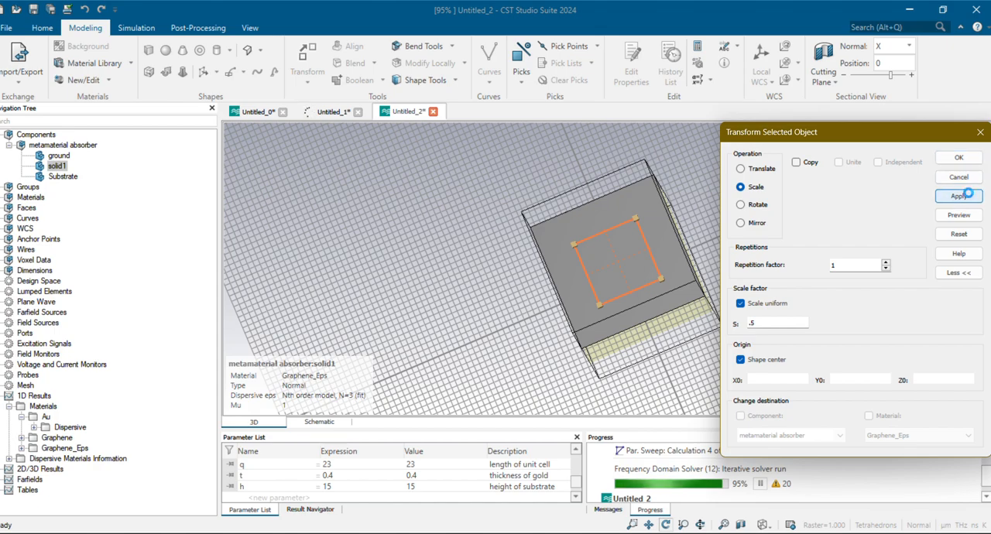
left_click_drag(639, 320, 675, 345)
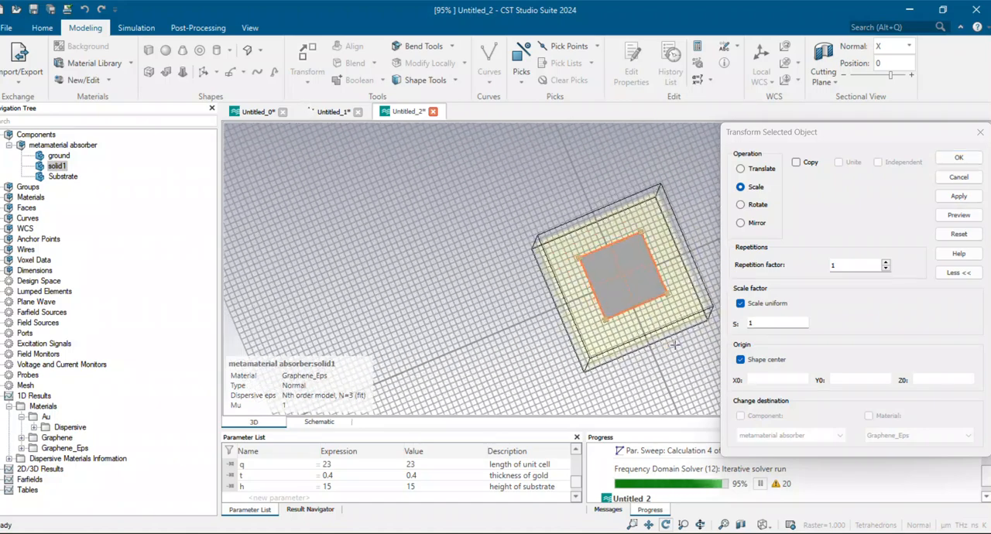
Preview a 45-degree rotation of solid1 about the Z axis through its shape center
left_click(757, 205)
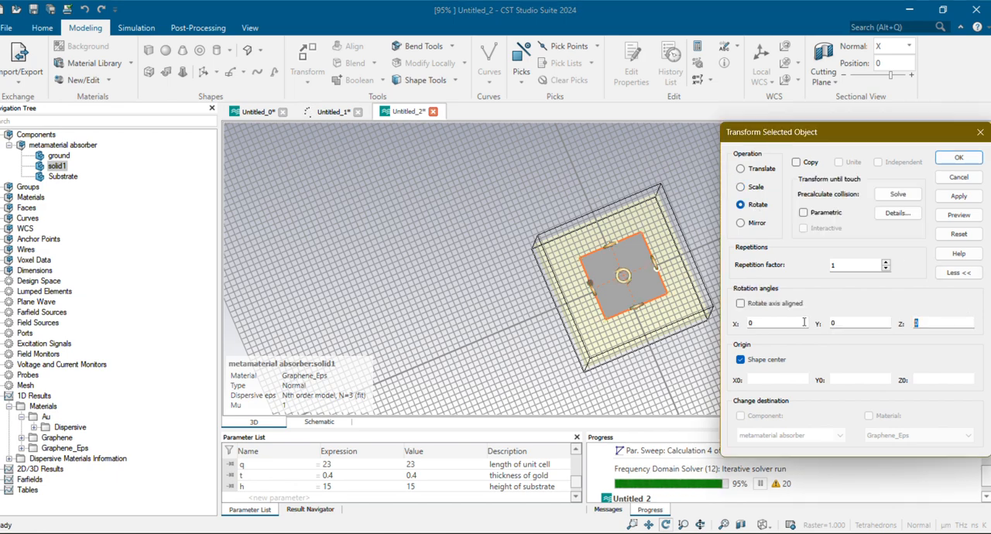
type("45")
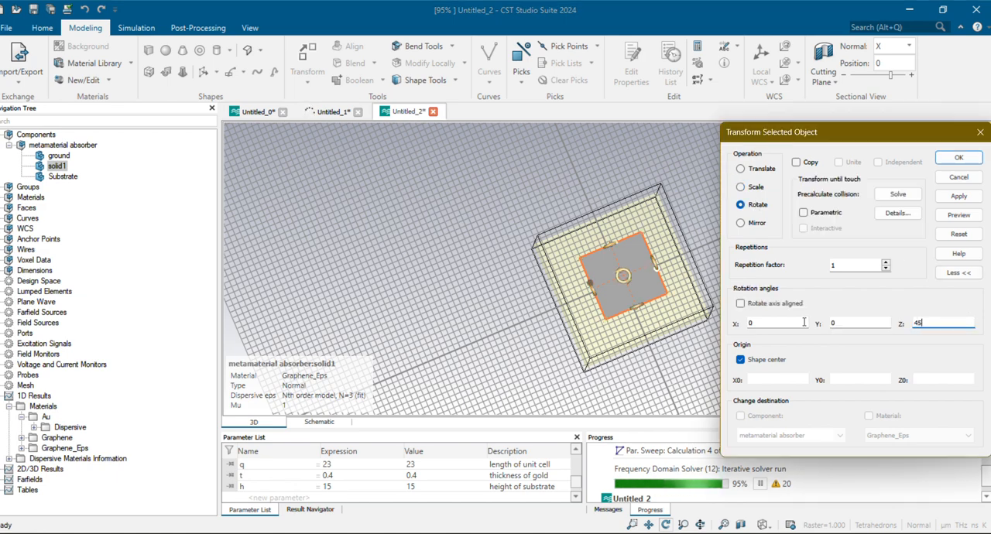
left_click(958, 216)
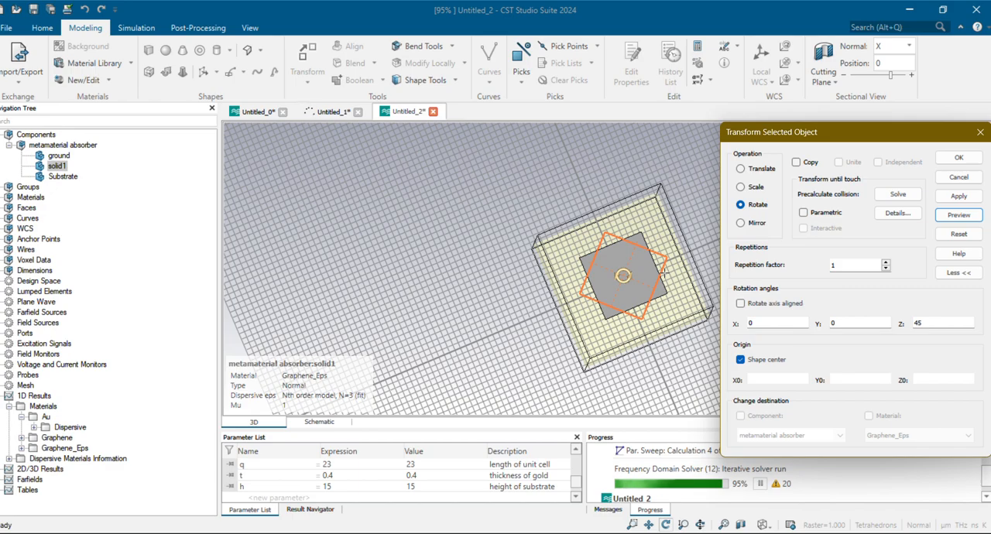
left_click_drag(660, 314, 594, 327)
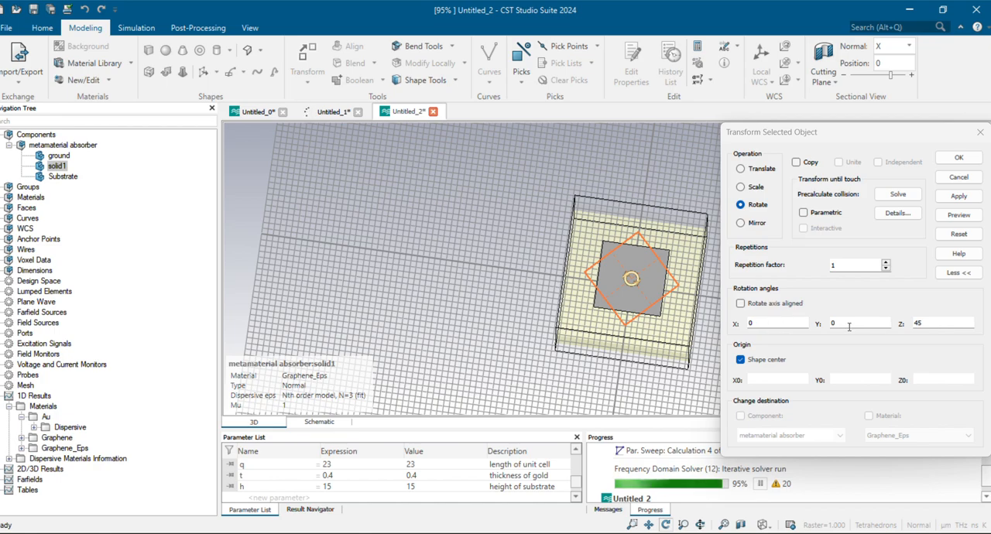
left_click_drag(616, 331, 633, 202)
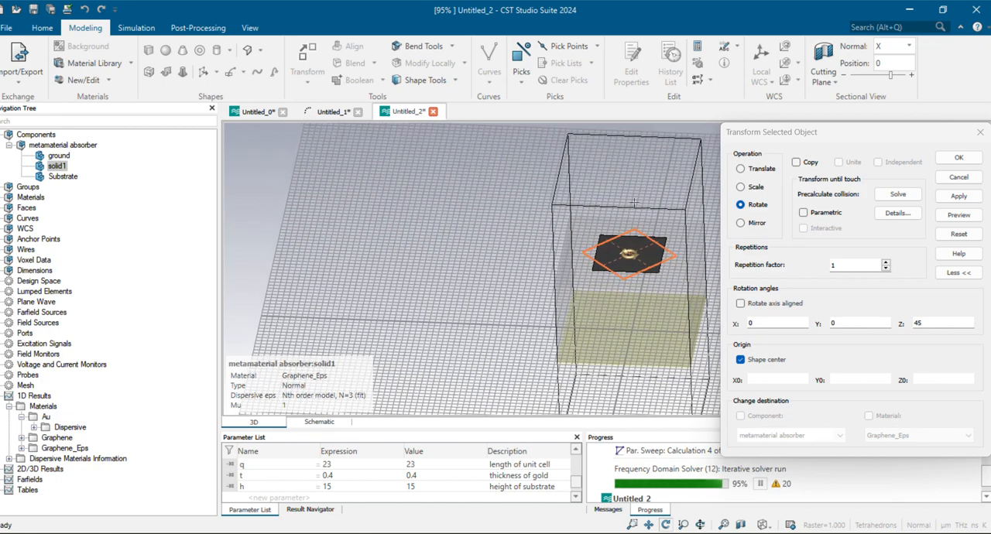
Try previewing a rotation of solid1 by 45 degrees about both X and Z at once
left_click(757, 325)
type("45")
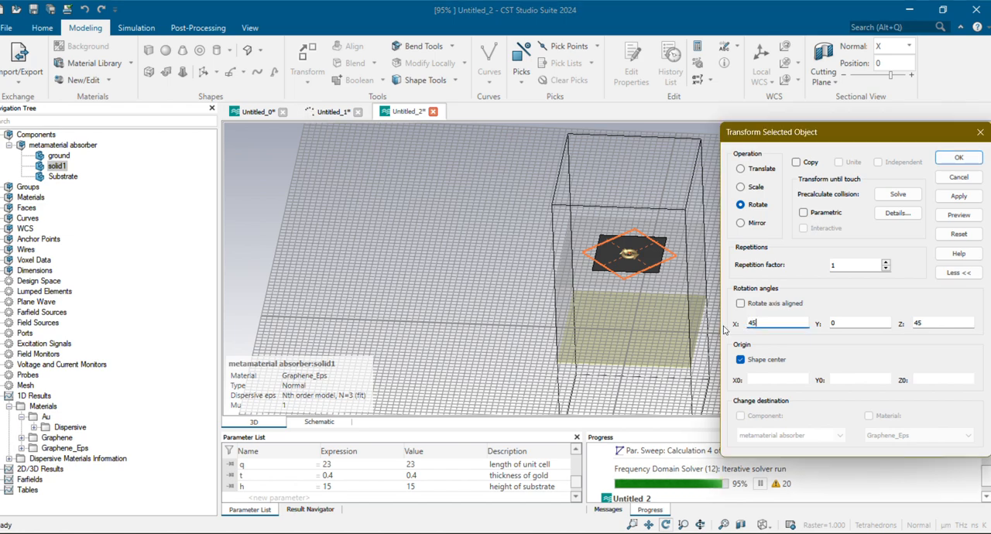
left_click(960, 215)
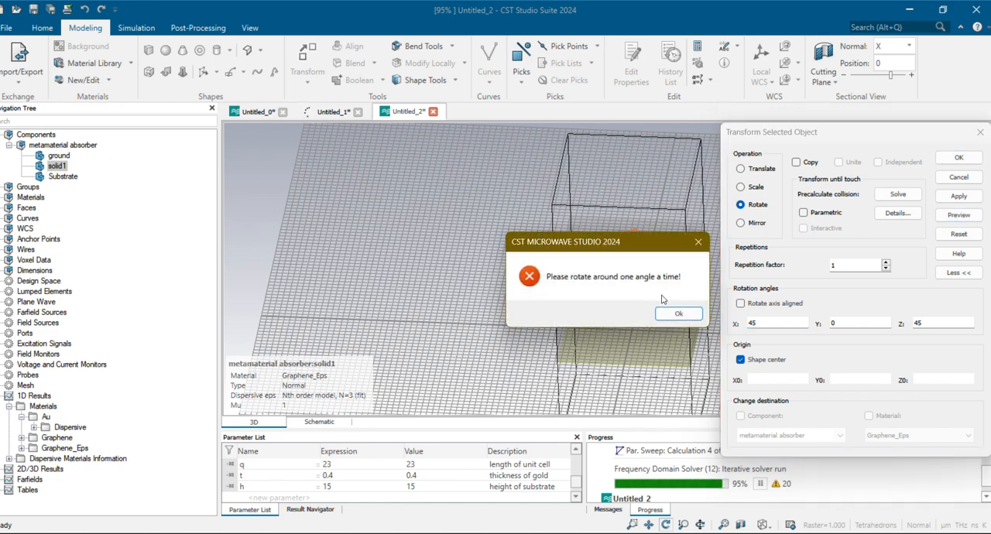
left_click(671, 313)
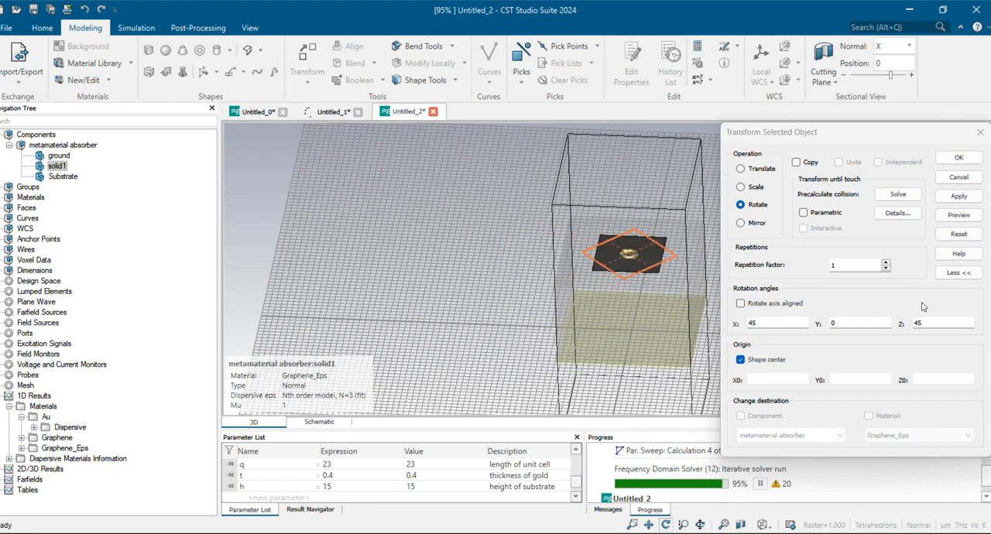
Preview rotating solid1 by 45 degrees about X only, with the Z angle set to 0, and inspect its tilt
double_click(928, 326)
type("0")
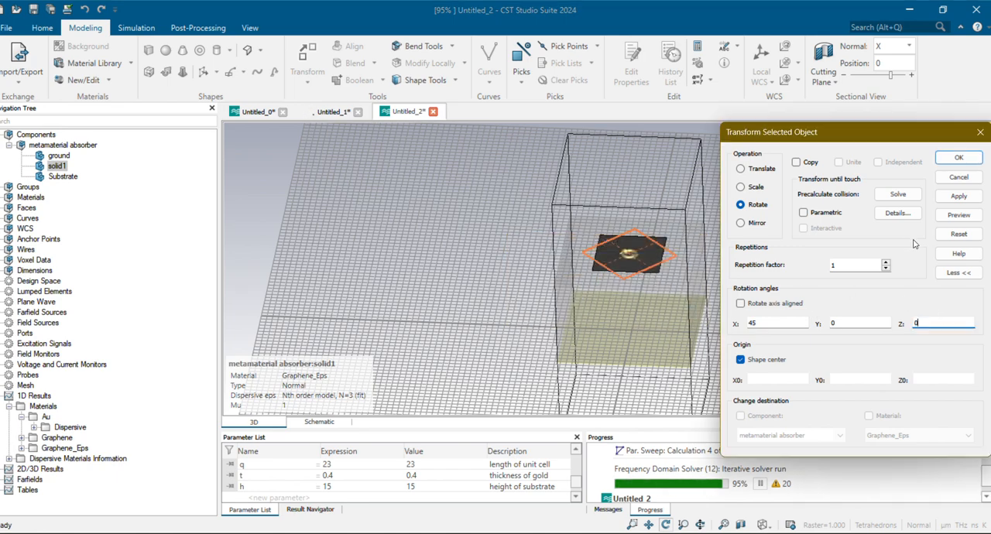
left_click(957, 217)
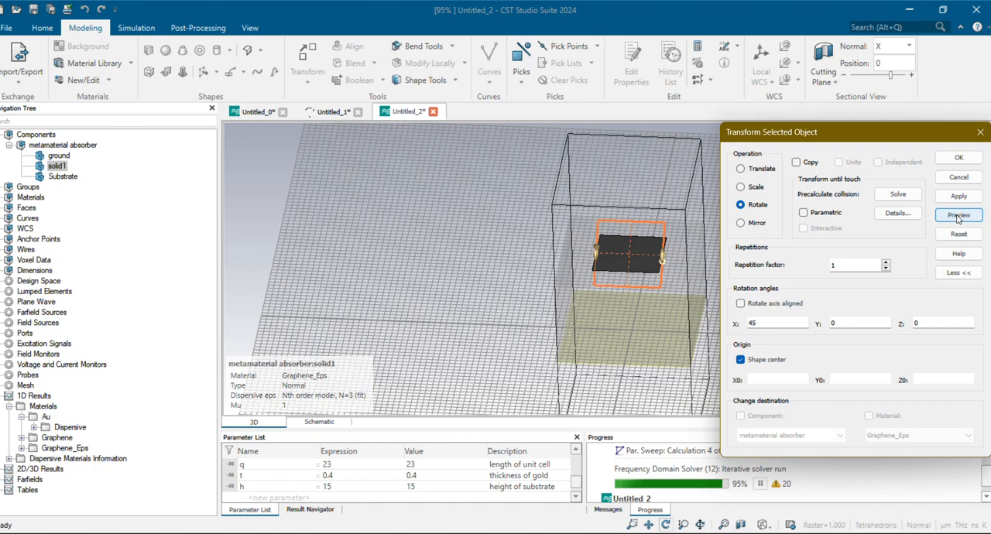
left_click_drag(648, 296, 424, 262)
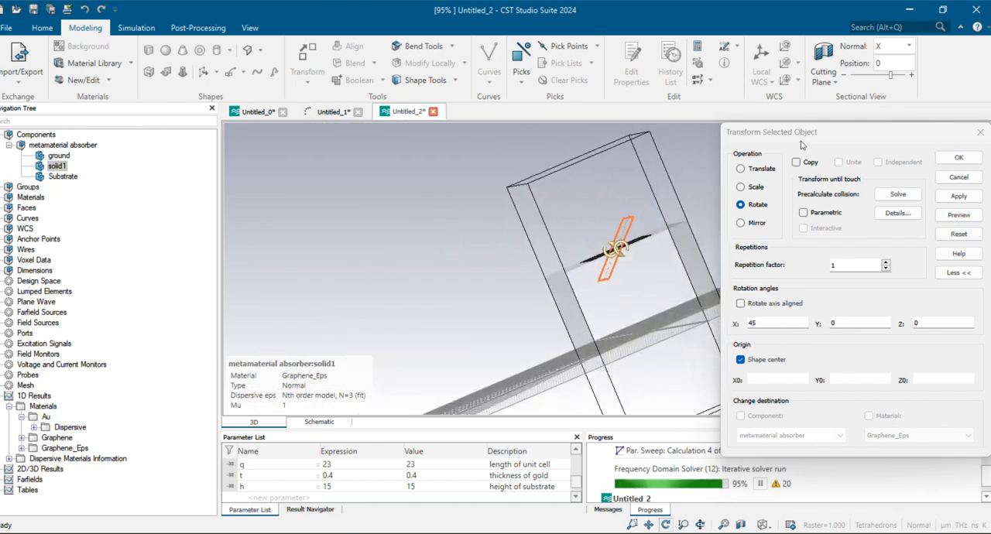
left_click_drag(802, 144, 314, 180)
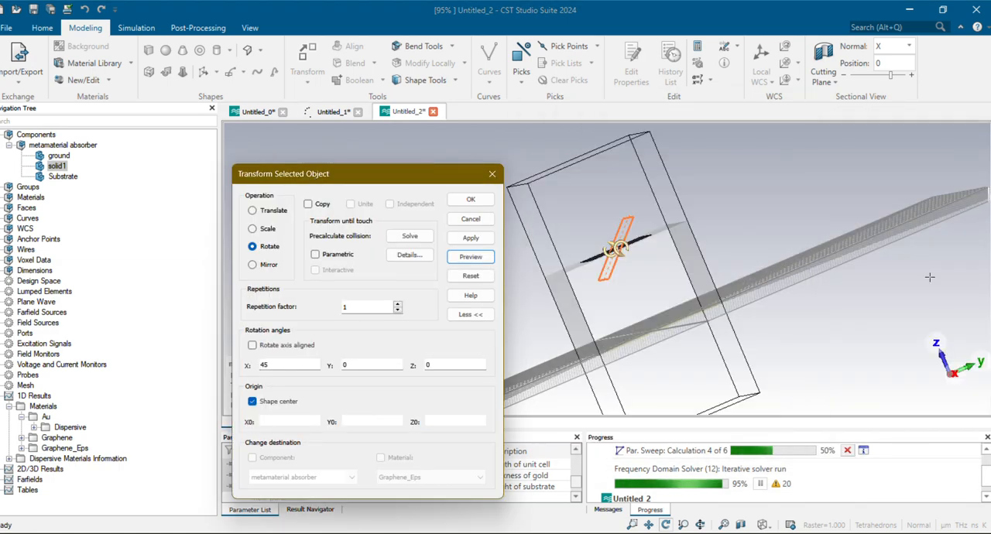
left_click_drag(941, 352, 900, 395)
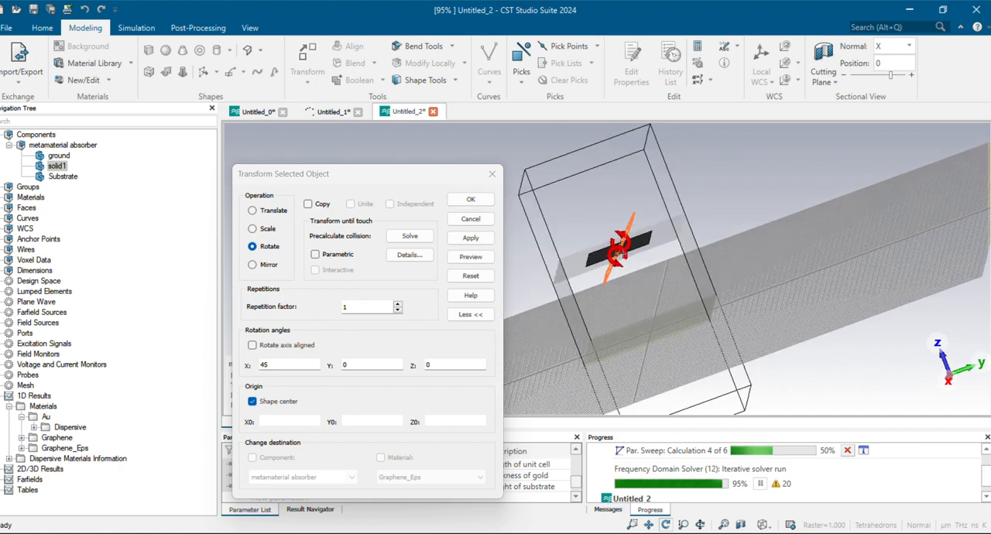
Rotate solid1 by 45 degrees about Z with the X angle at 0, and view the model from the front along Z
double_click(279, 363)
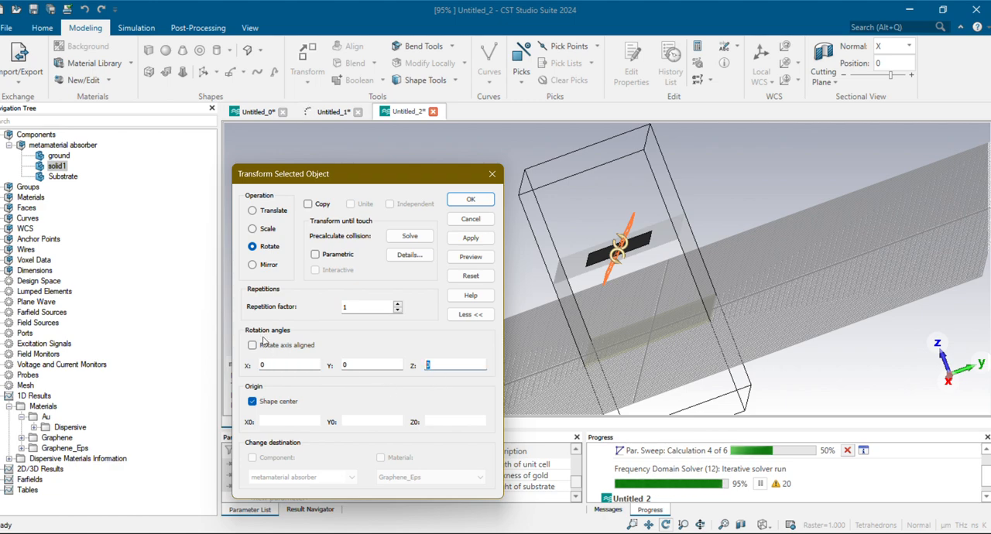
left_click(470, 238)
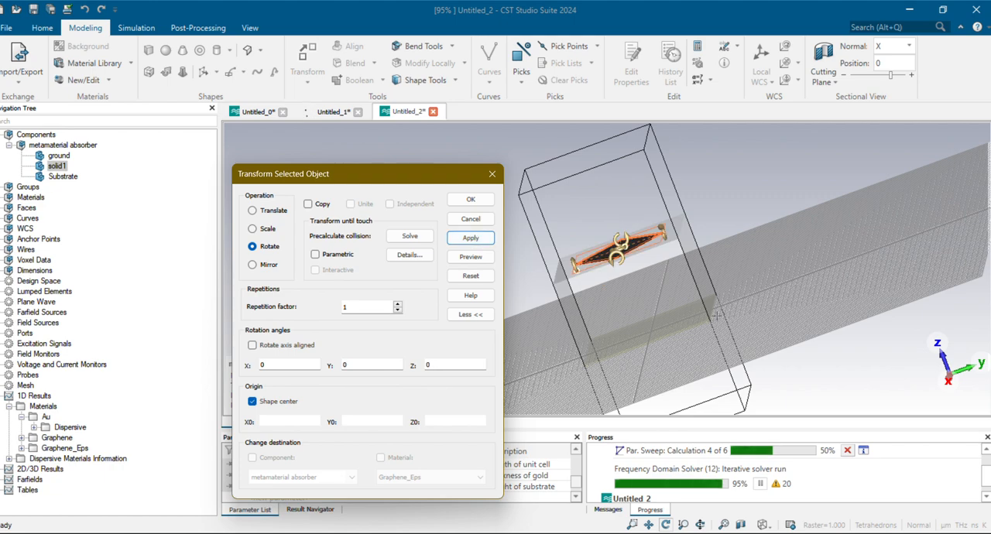
left_click_drag(716, 315, 697, 366)
left_click(470, 199)
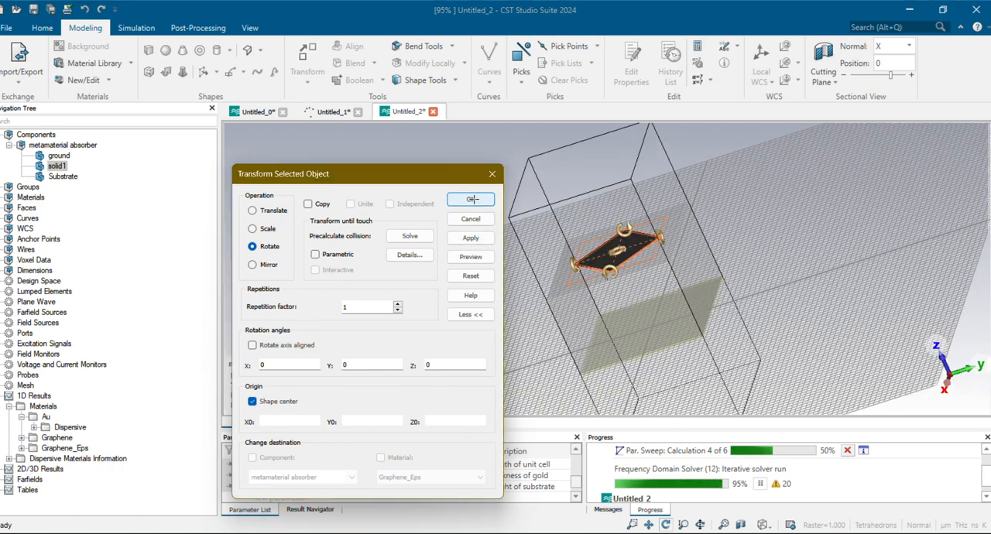
left_click_drag(722, 336, 751, 407)
key("5")
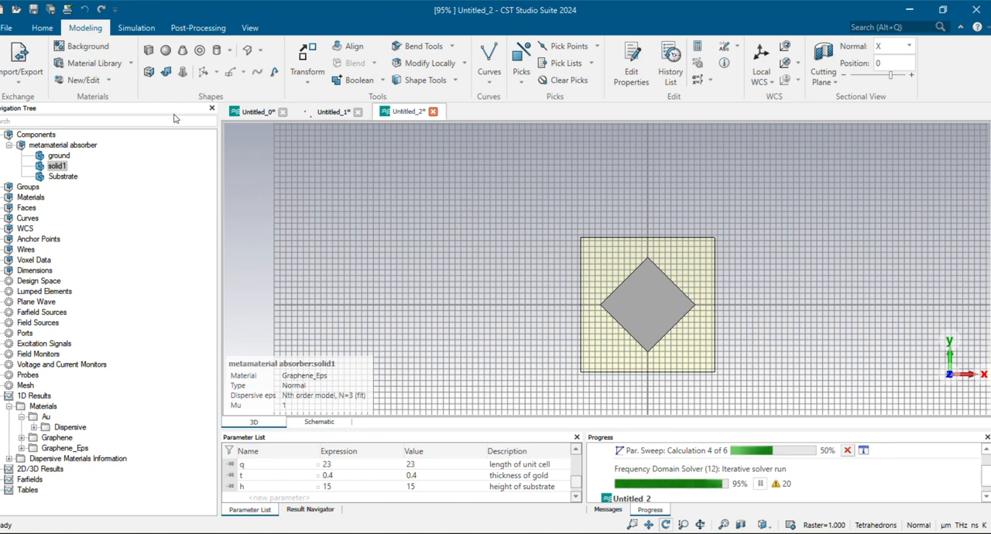
Start a Z-oriented cylinder with outer radius -q/2 and inner radius -q/2+2
left_click(229, 57)
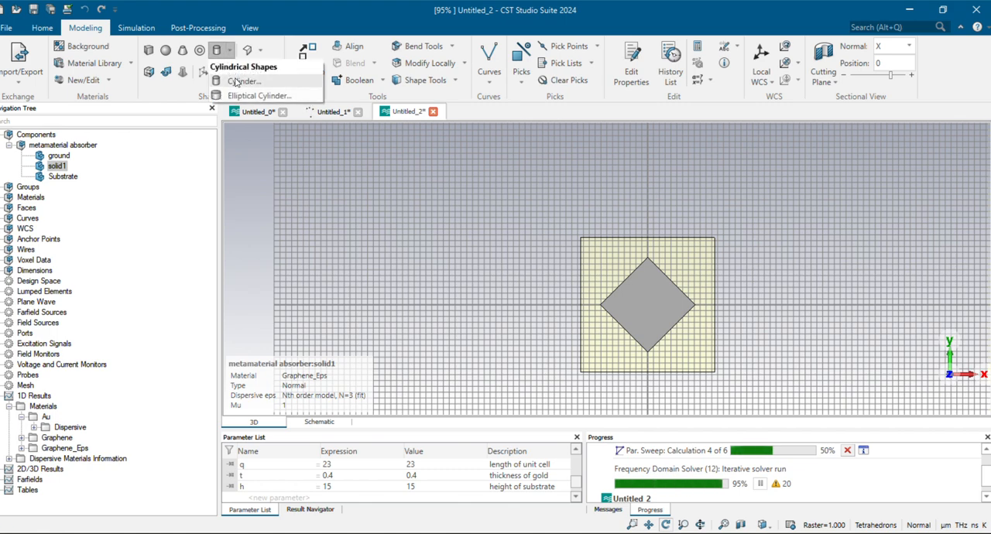
left_click(236, 81)
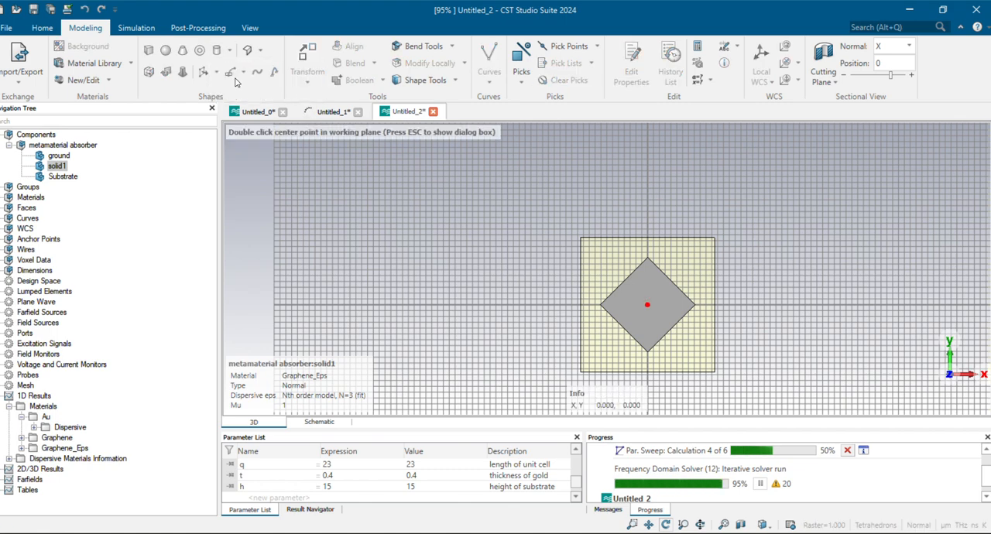
key("Escape")
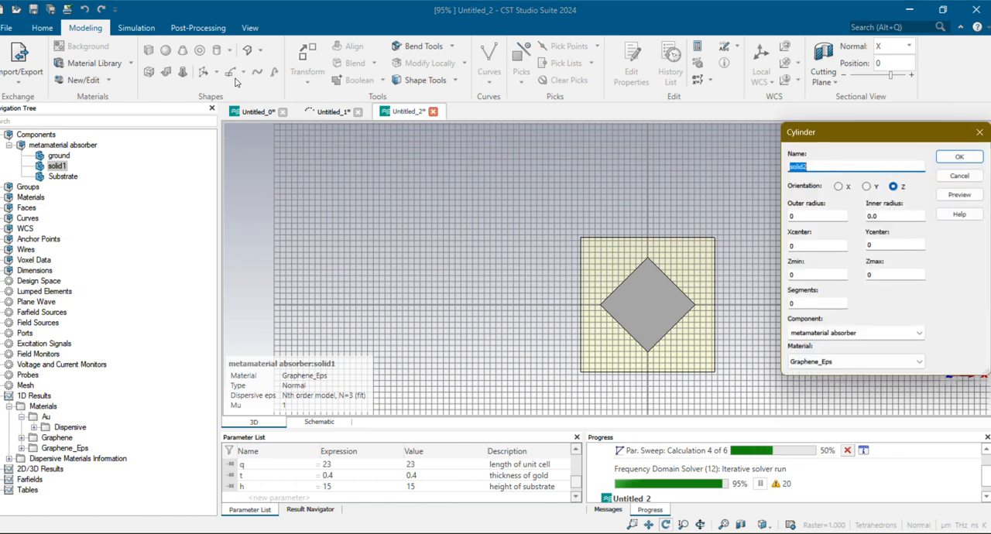
left_click(803, 212)
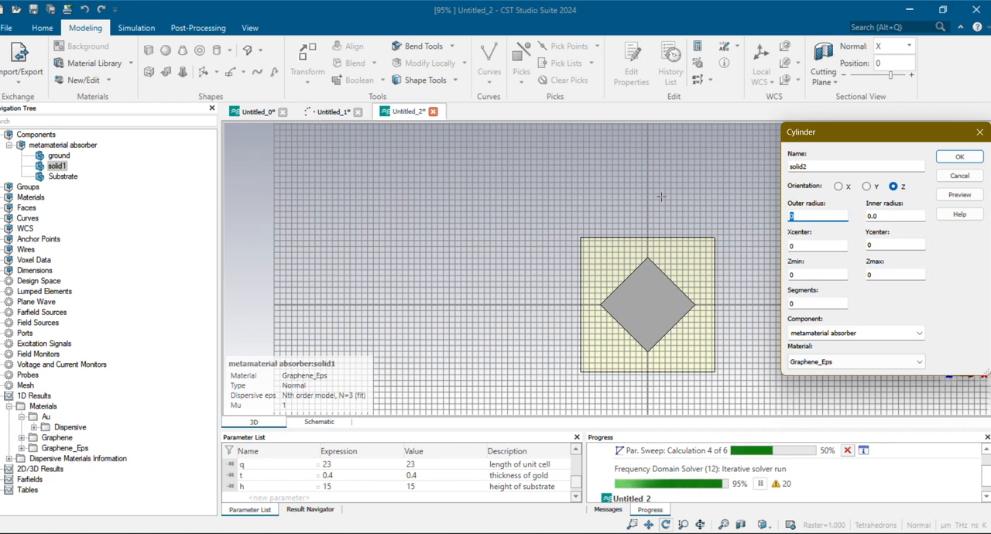
type("-q/2")
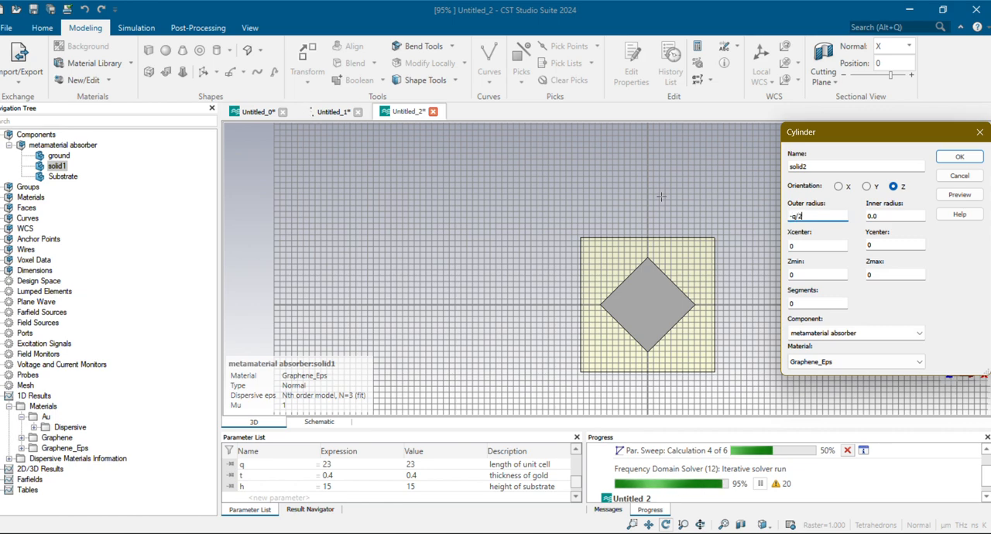
key("Tab")
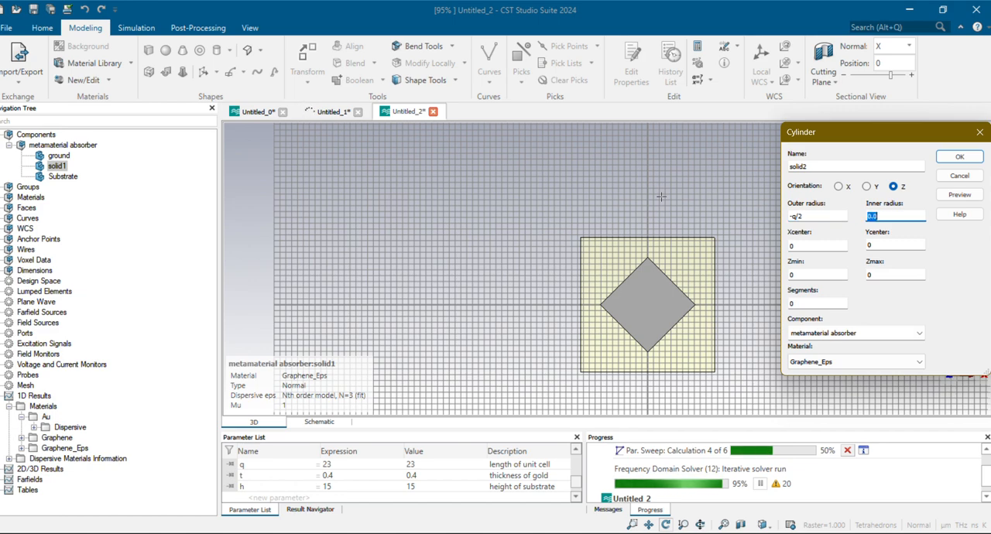
type("-q/2+2")
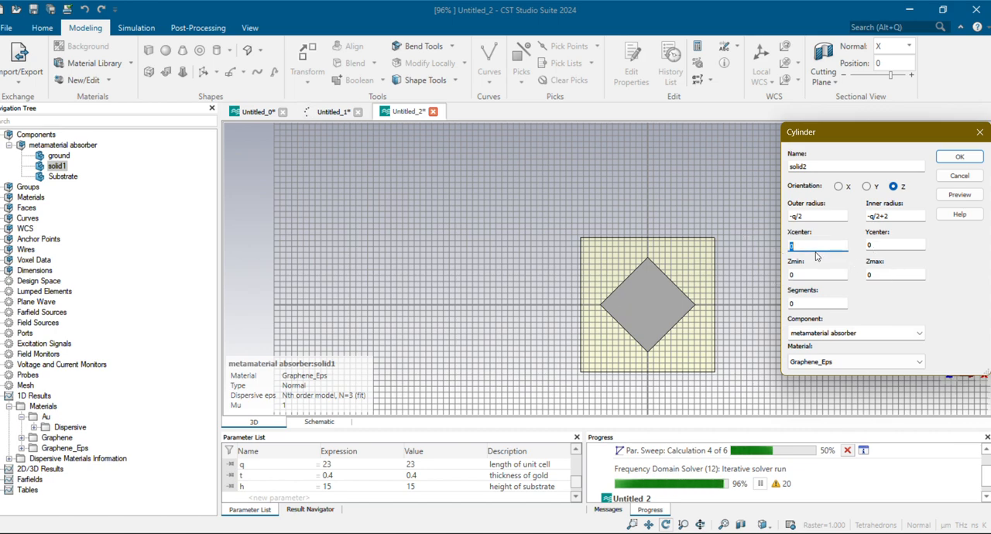
Set the new cylinder's center coordinates to X 1 and Y 1
type("1")
key("Tab")
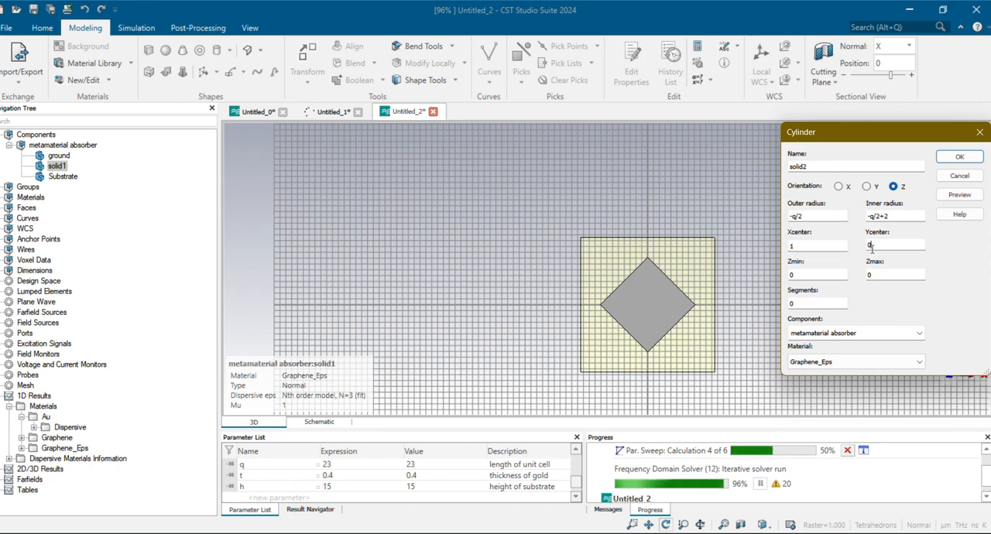
type("1")
key("Tab")
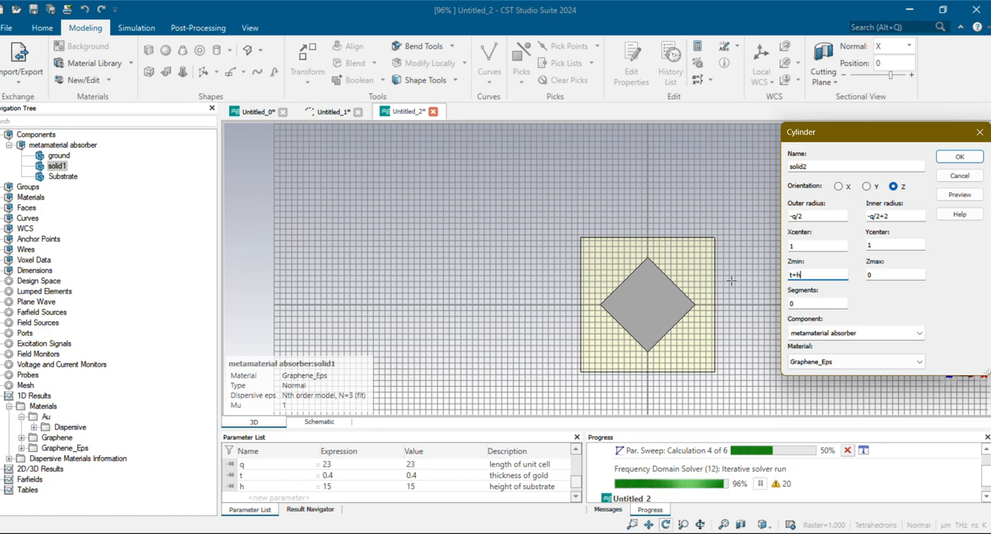
Set the new cylinder's Zmax to t+h+graphene_thickness, with Zmin at t+h
key("Tab")
key("ctrl+v")
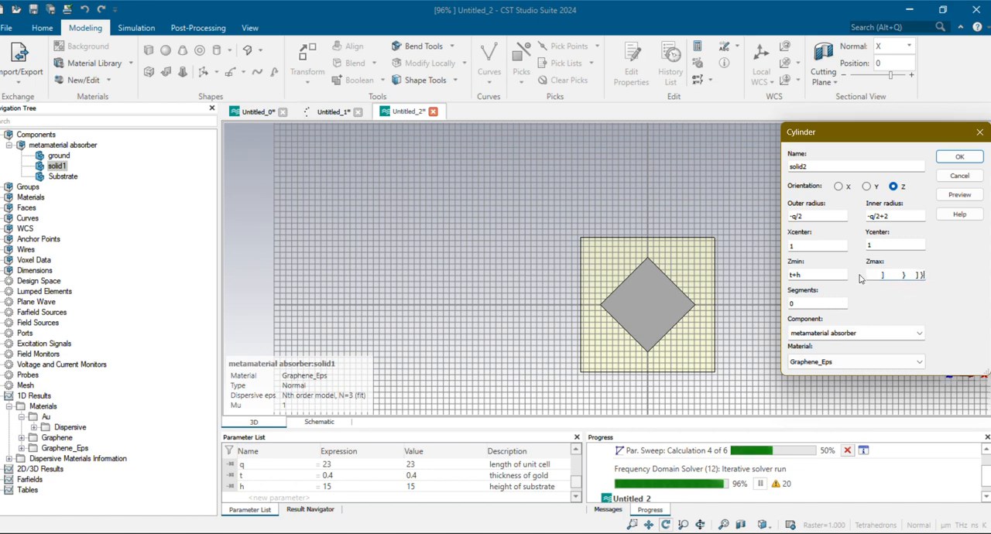
key("Tab")
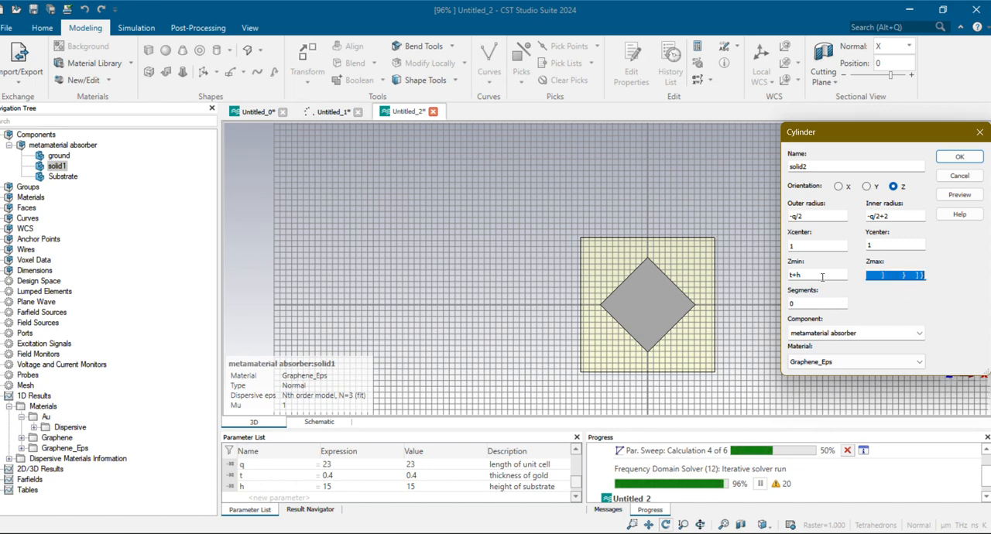
key("BackSpace")
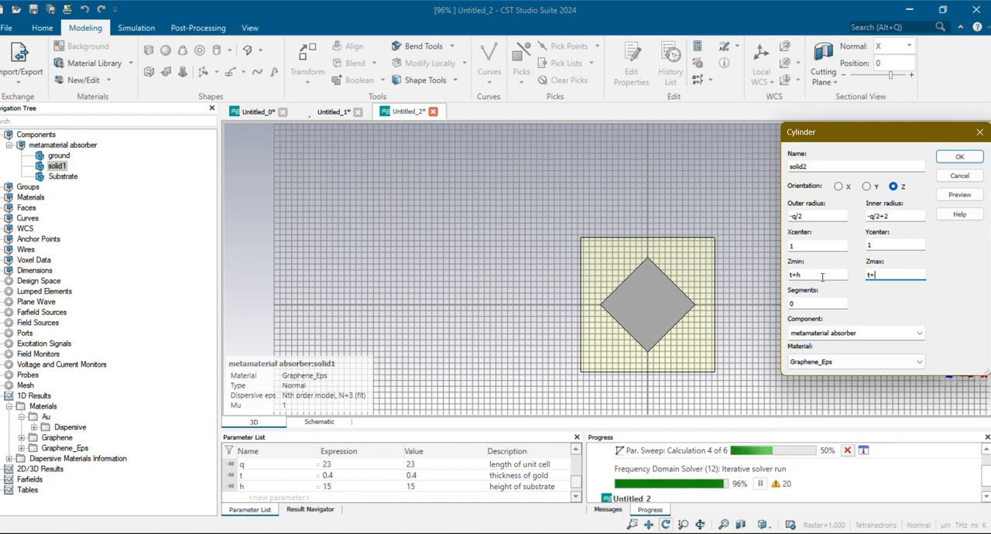
type("t+h+graphene_chemPotential")
key("Right")
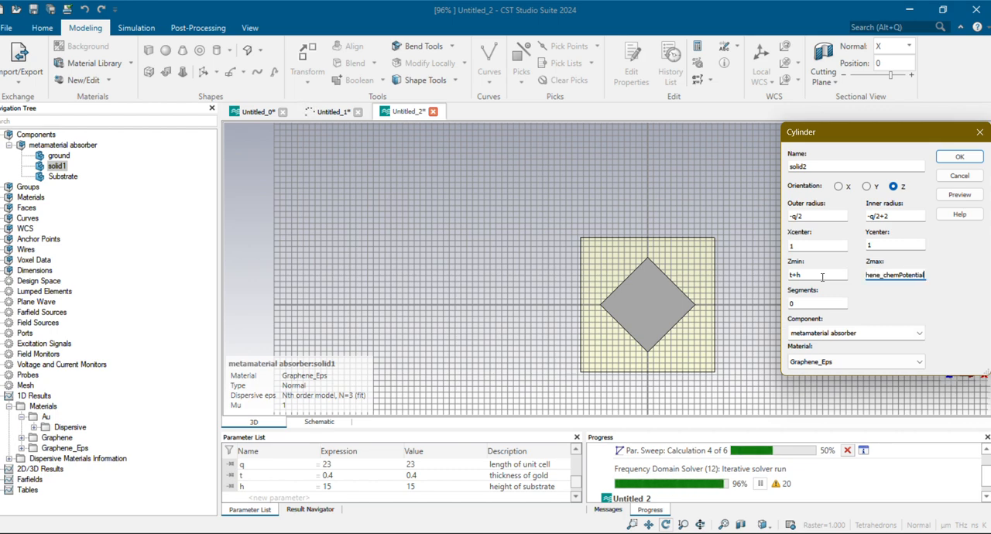
key("BackSpace")
key("BackSpace")
key("BackSpace")
key("BackSpace")
key("BackSpace")
key("BackSpace")
key("BackSpace")
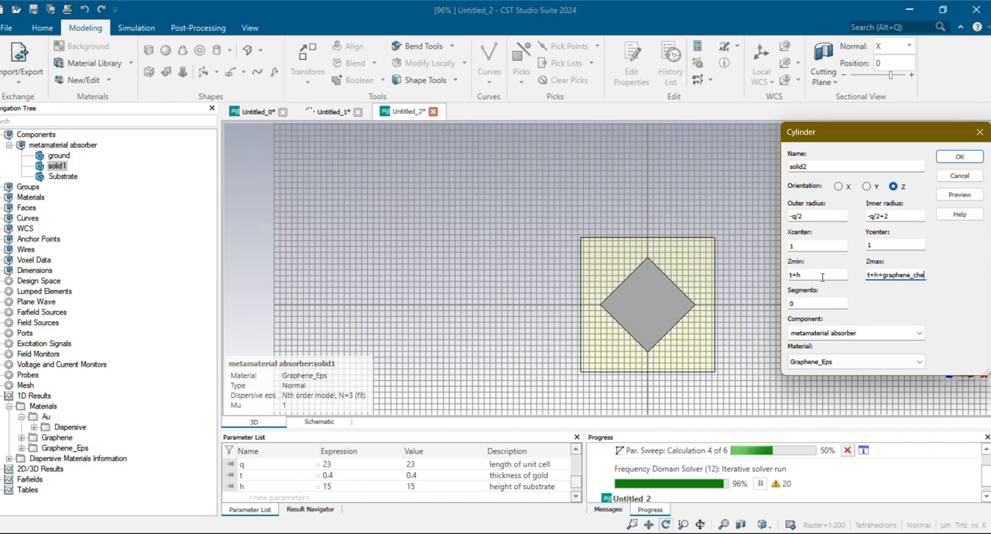
key("BackSpace")
key("BackSpace")
key("BackSpace")
type("thickness")
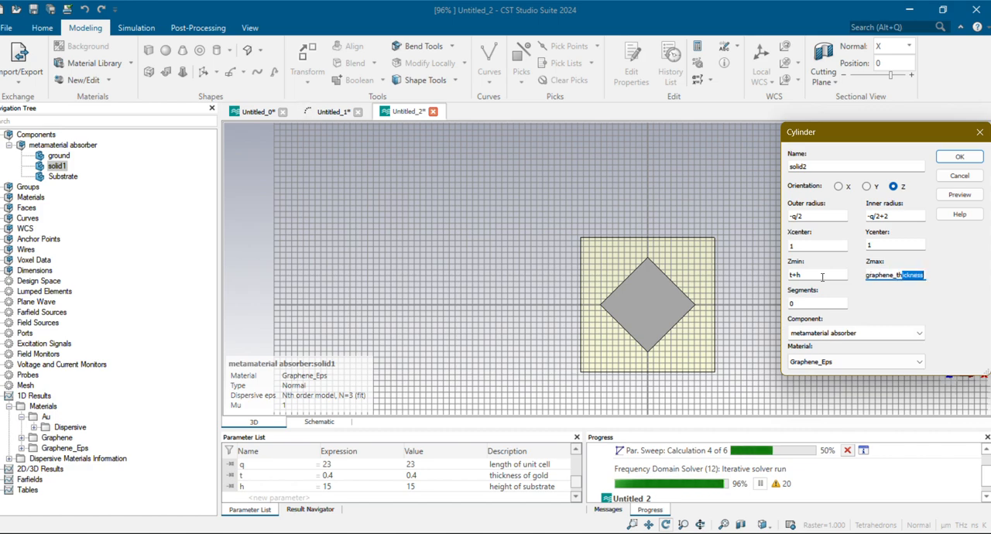
left_click_drag(923, 276, 807, 276)
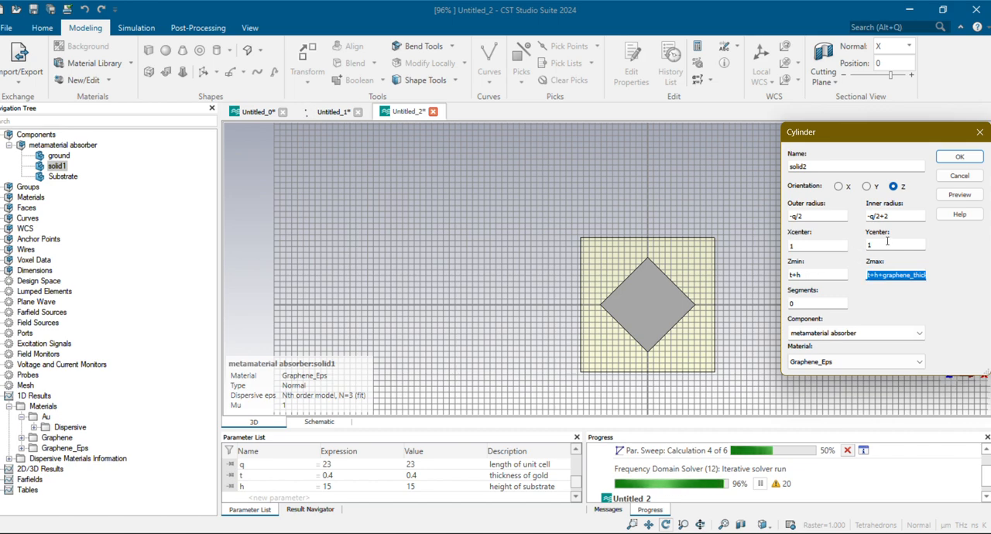
Correct the cylinder's outer radius to q/2 and inner radius to q/2-2, and preview the ring around the diamond
left_click(957, 195)
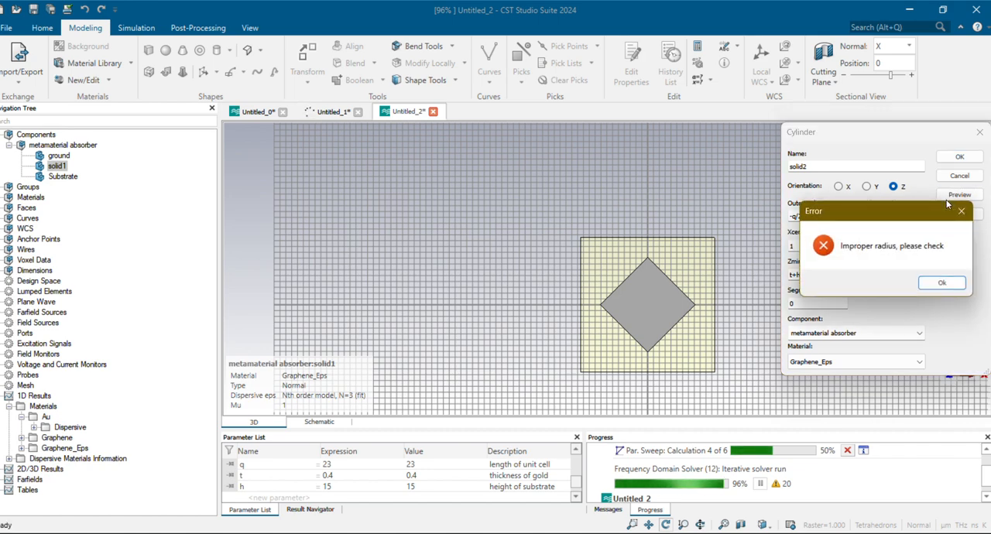
left_click(941, 283)
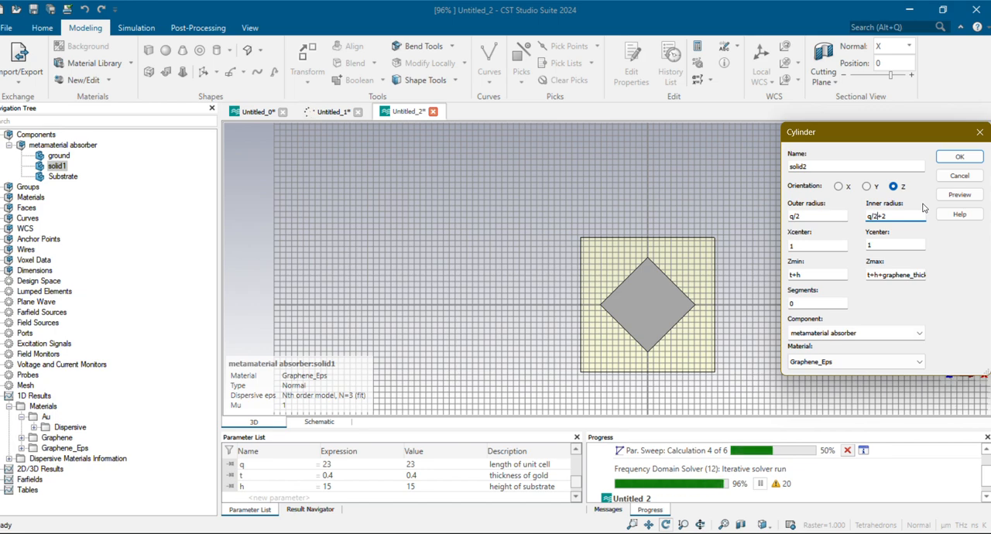
key("BackSpace")
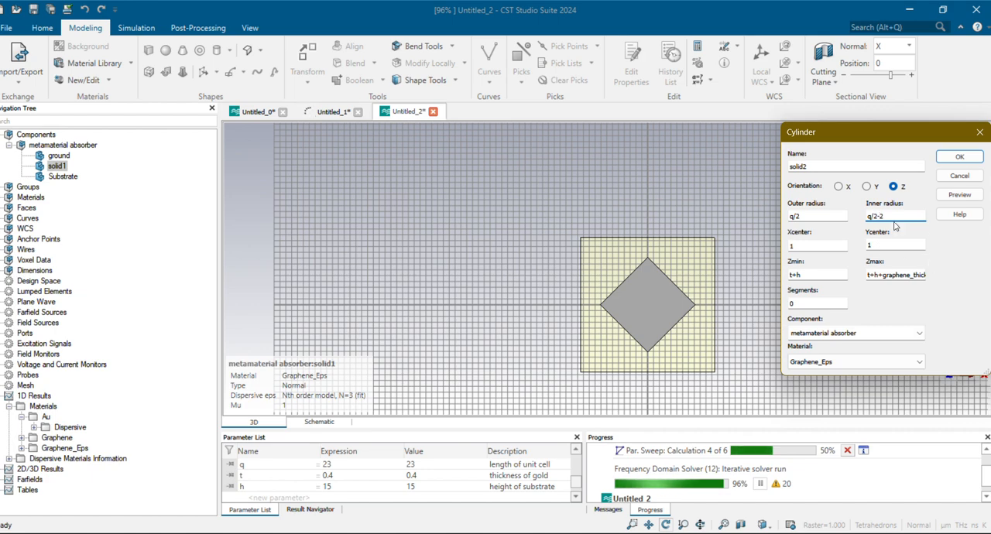
left_click(961, 199)
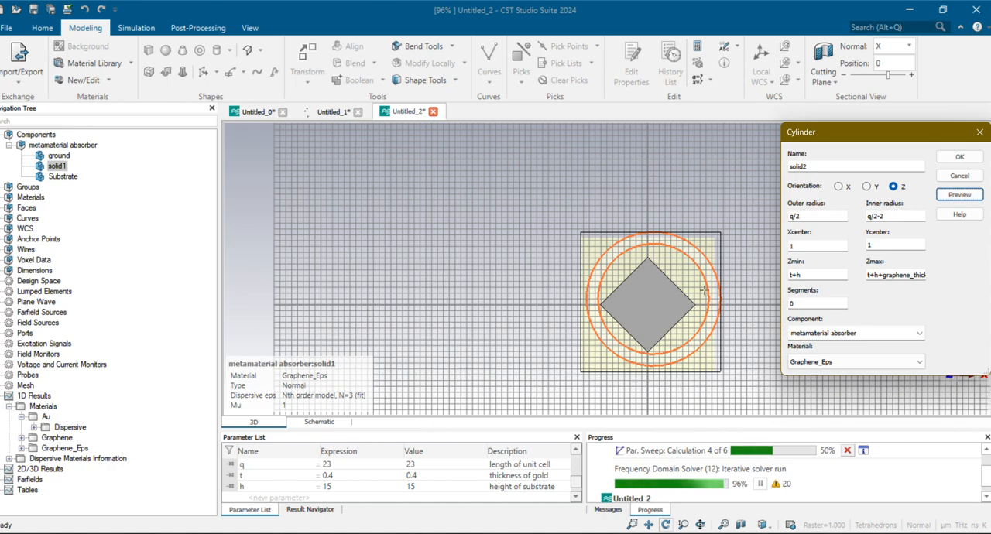
left_click_drag(704, 291, 704, 316)
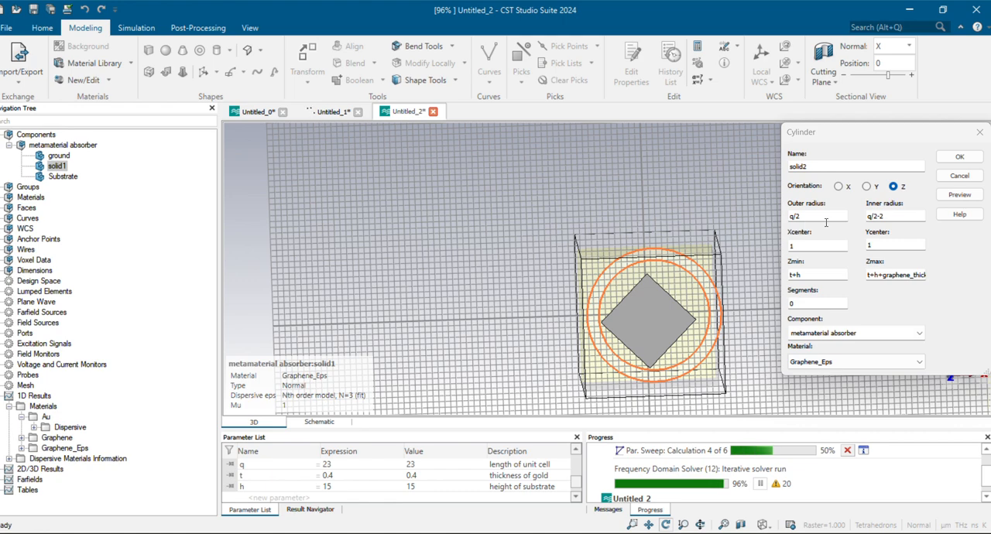
Preview the ring with its center moved to X 5 and Y 5, and inspect the offset
left_click(801, 246)
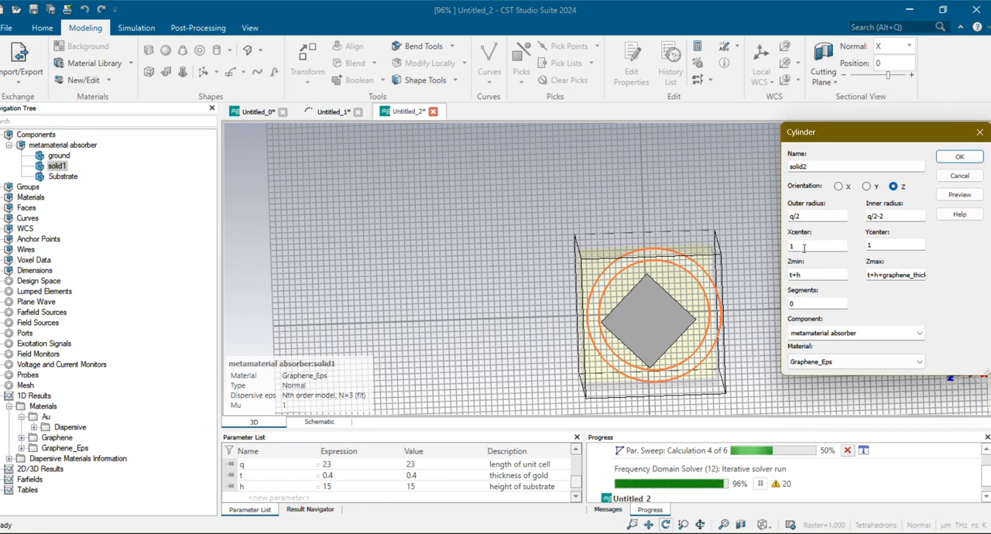
key("BackSpace")
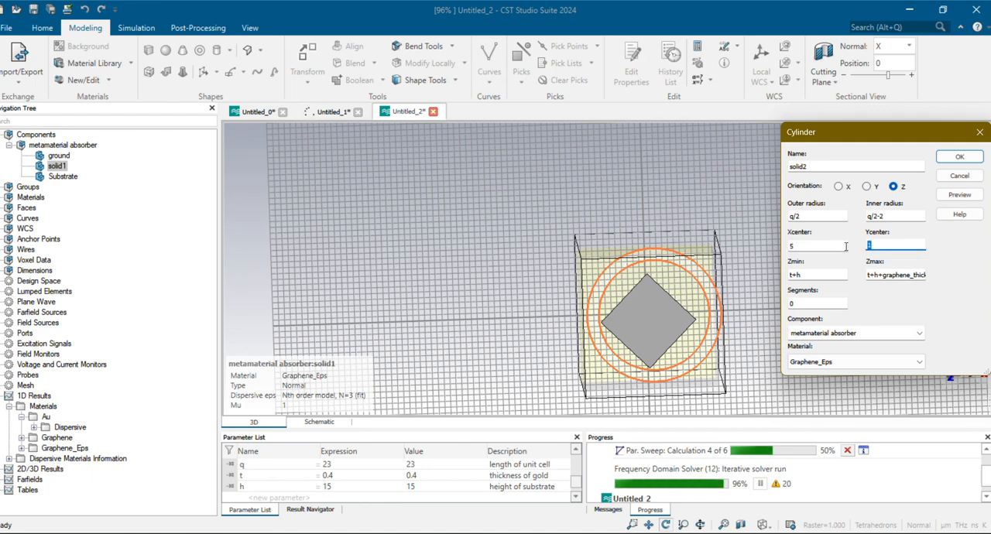
type("5")
left_click(957, 196)
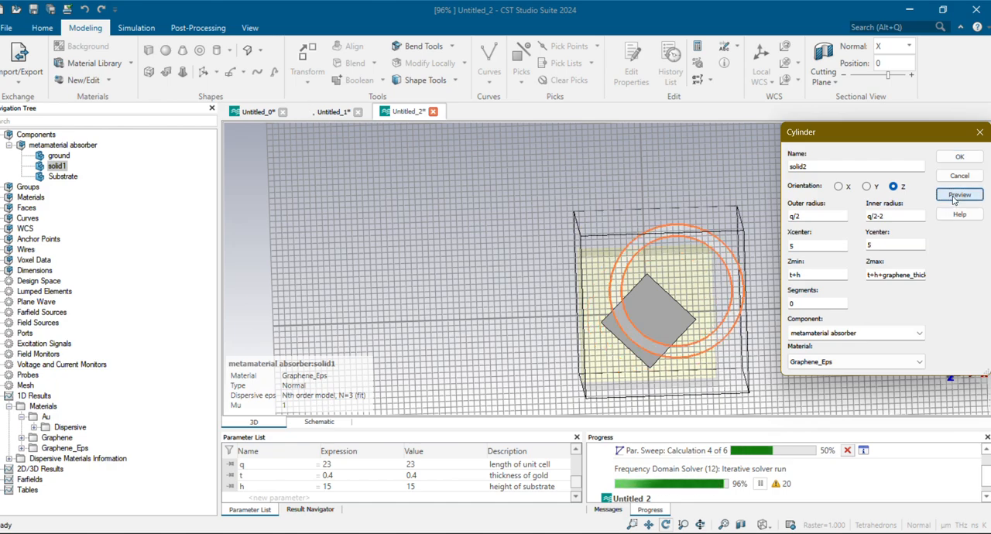
left_click_drag(745, 348, 652, 399)
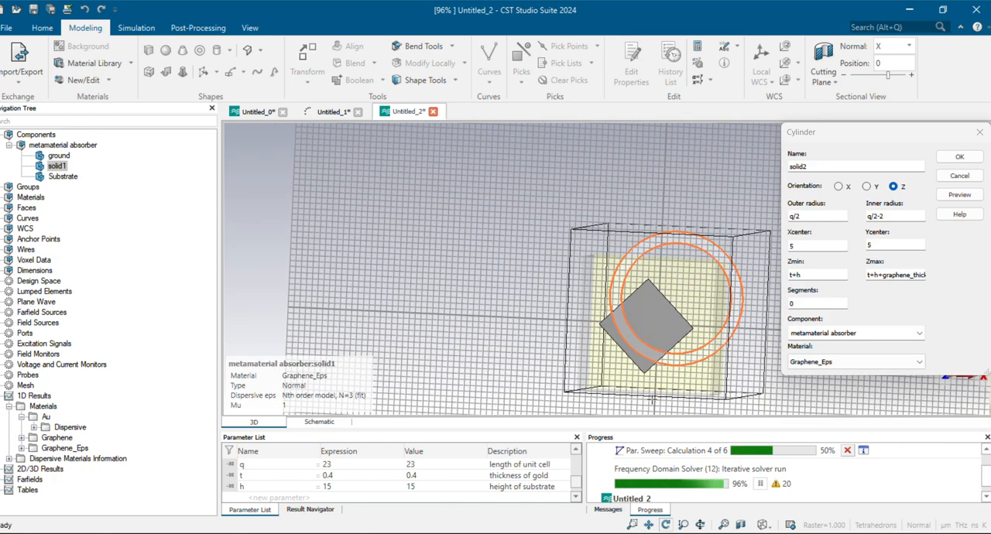
Center the ring at X 0 and Y 0, create it as solid2 in Graphene_Eps, and view it from the front
left_click(814, 244)
key("BackSpace")
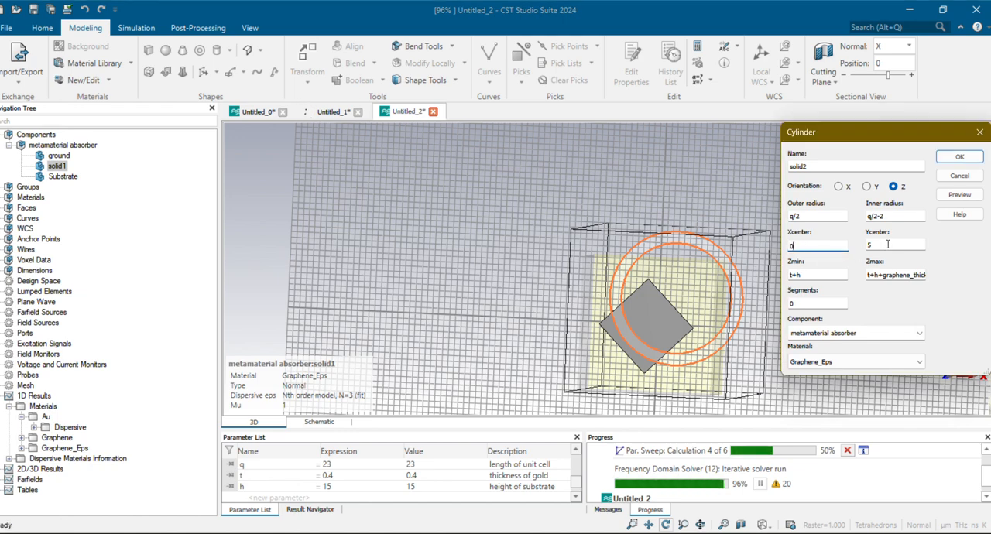
type("0")
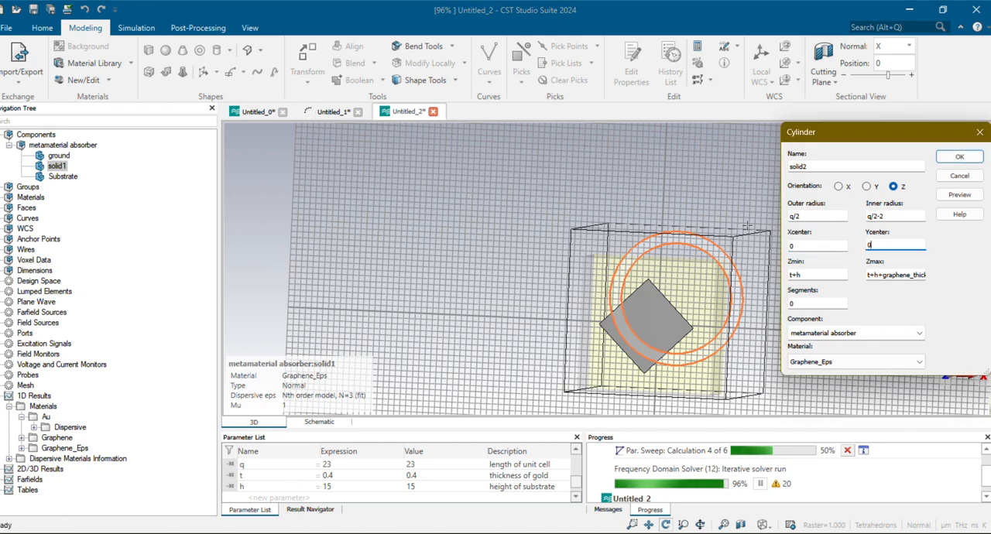
left_click(974, 197)
left_click_drag(725, 310, 753, 253)
left_click(959, 157)
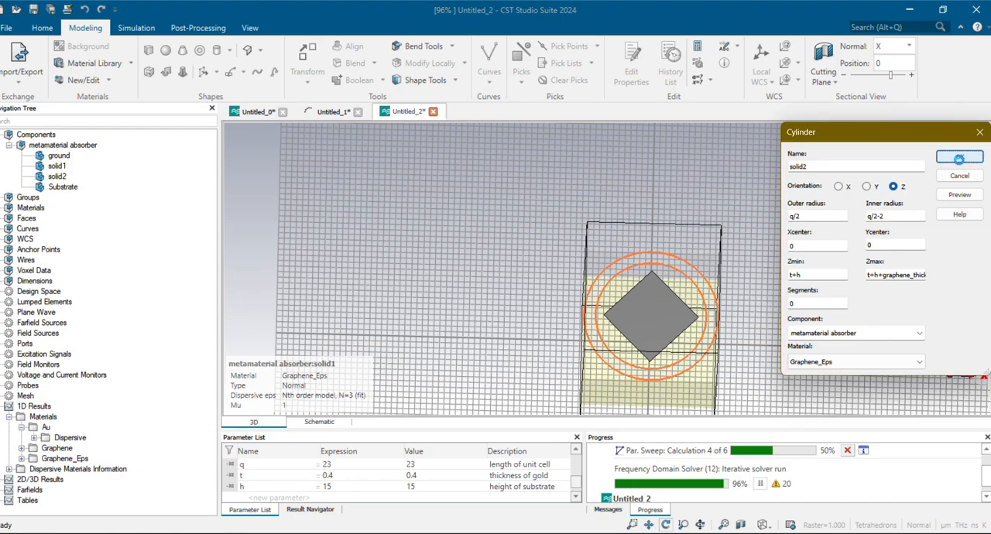
left_click_drag(644, 370, 468, 340)
key("5")
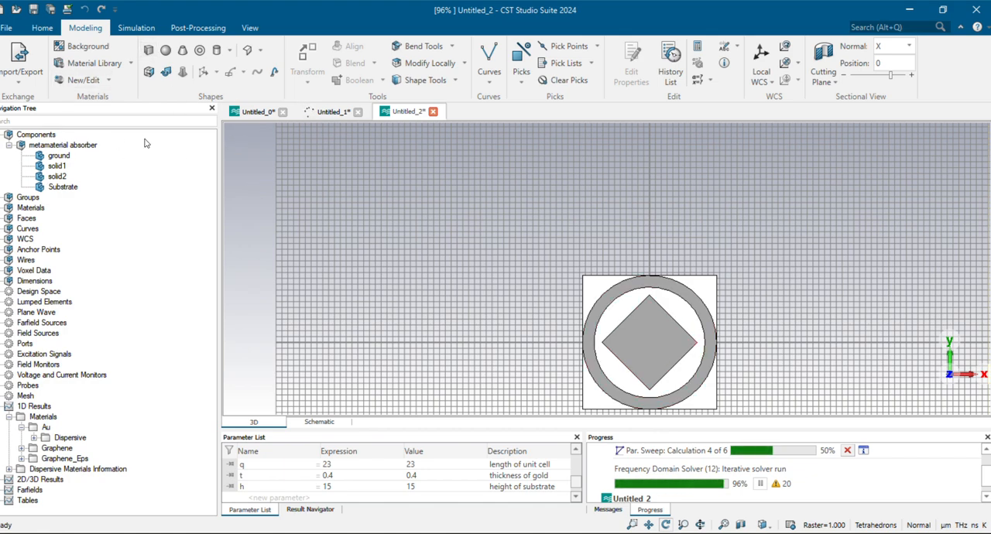
Scale solid1 uniformly by 1.2 about its shape center, and dismiss the shape intersection with solid2 without combining them
left_click(65, 177)
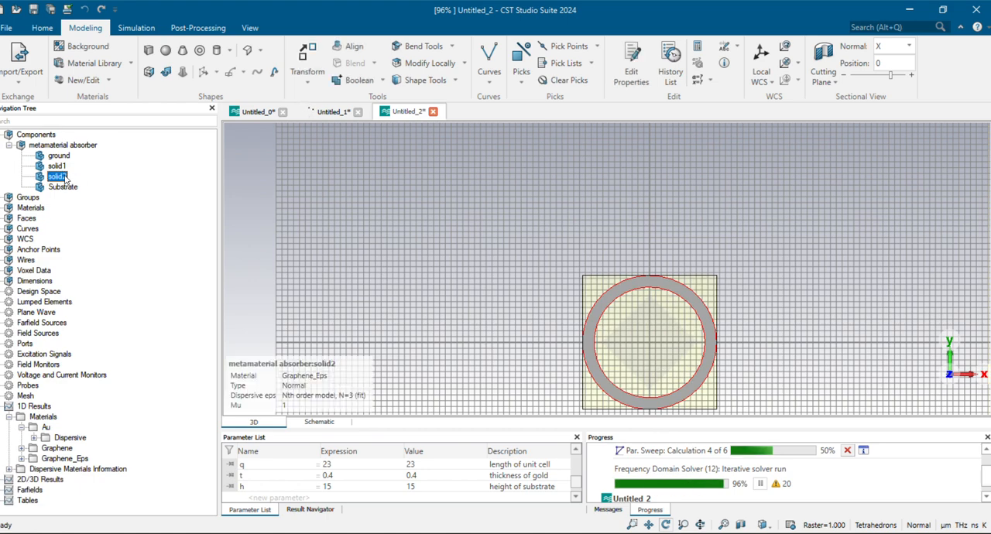
left_click(59, 167)
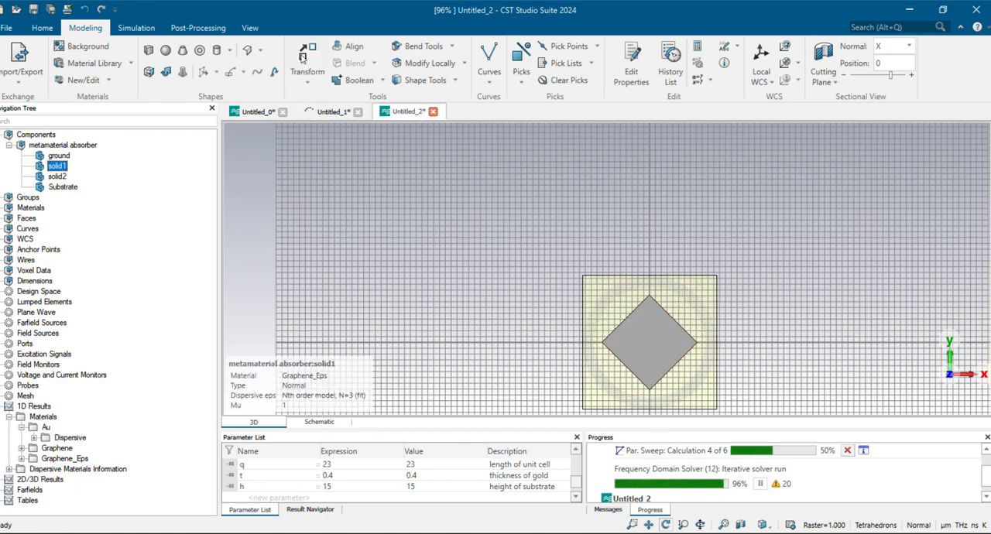
left_click(323, 83)
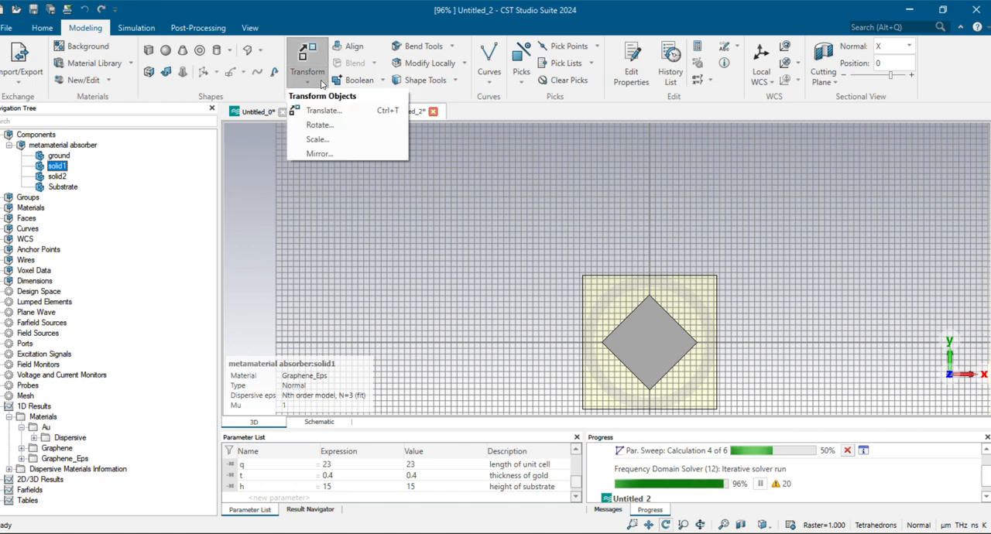
left_click(343, 138)
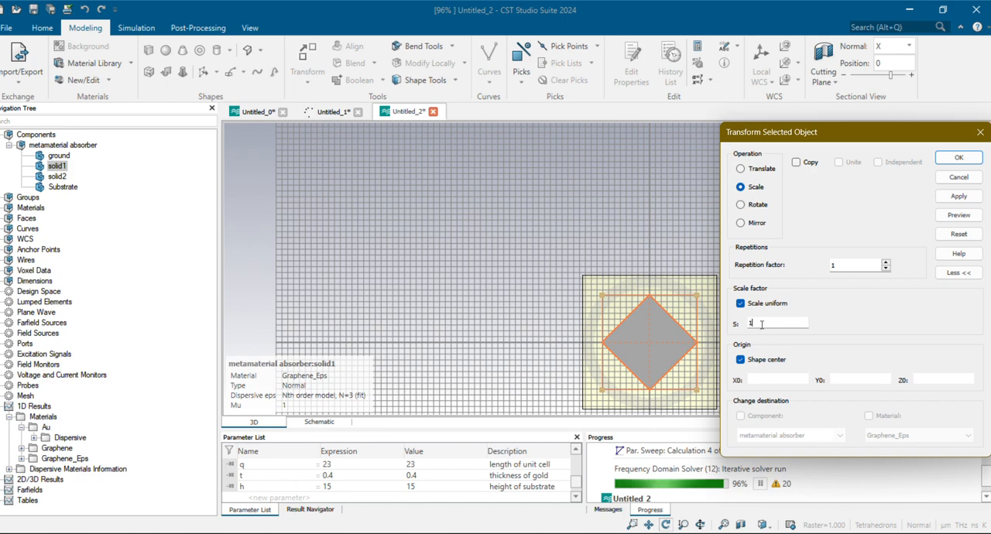
type(".2")
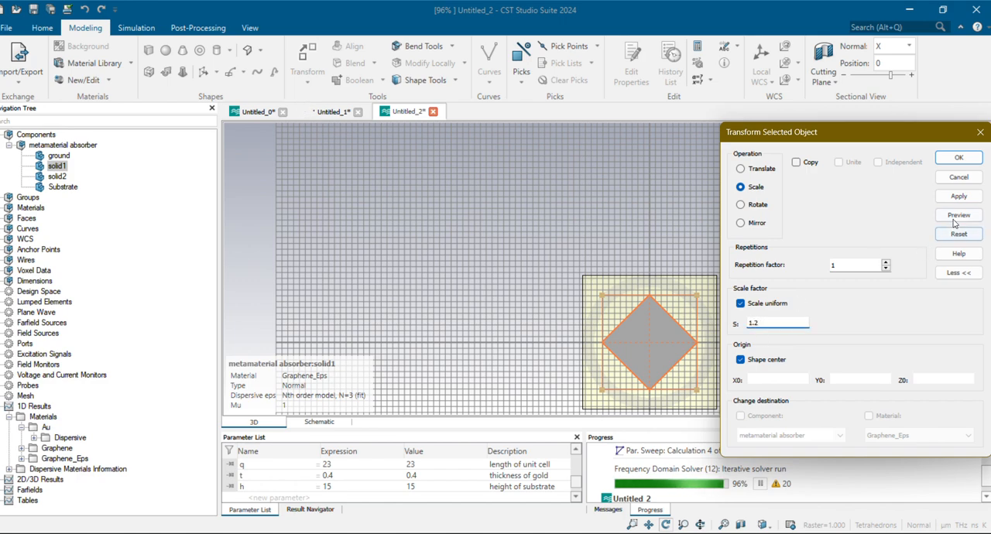
left_click(958, 215)
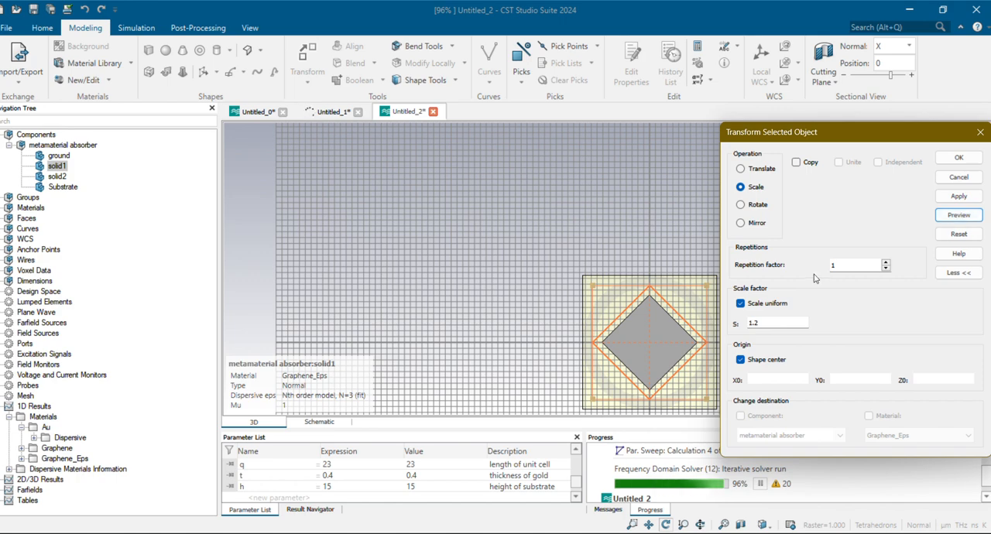
left_click(959, 159)
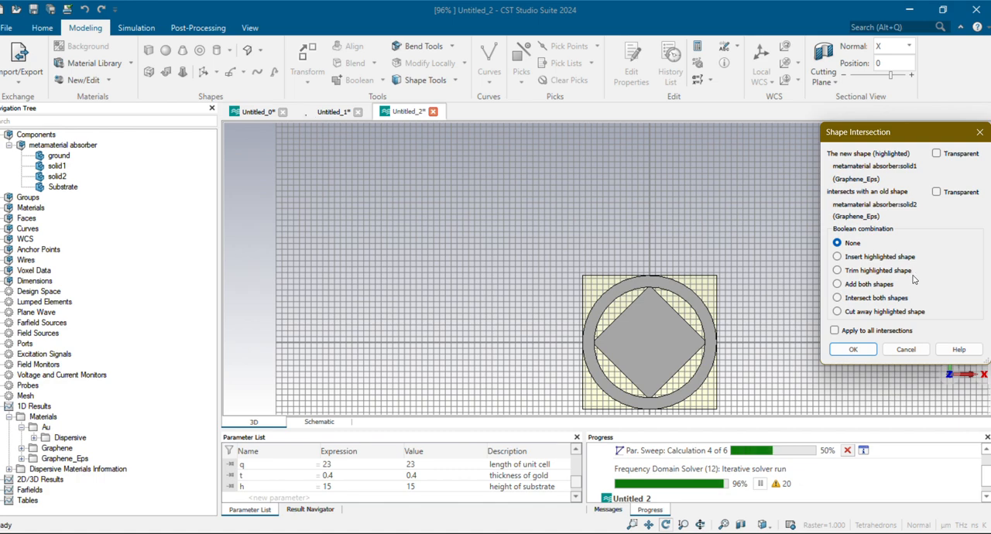
left_click(864, 286)
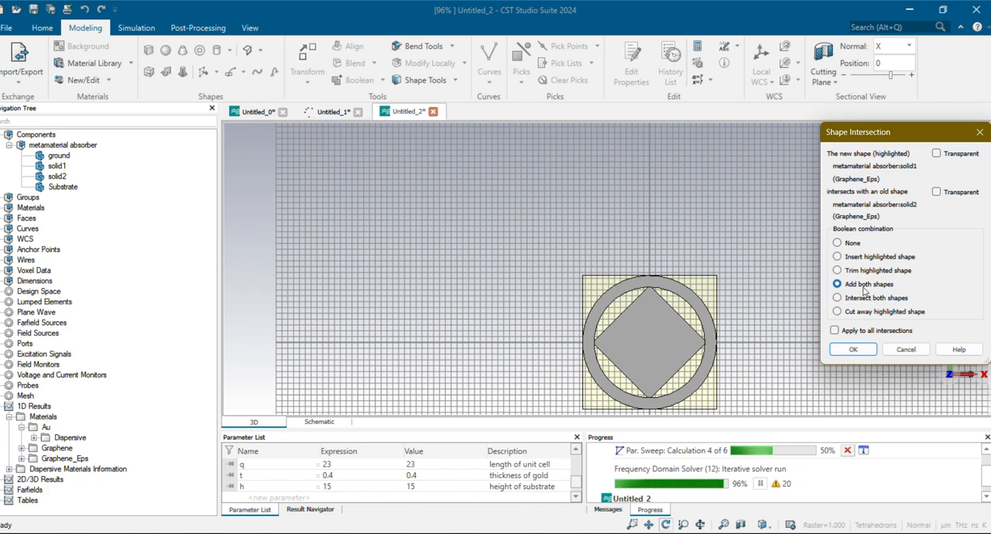
left_click(906, 350)
left_click_drag(719, 263, 697, 254)
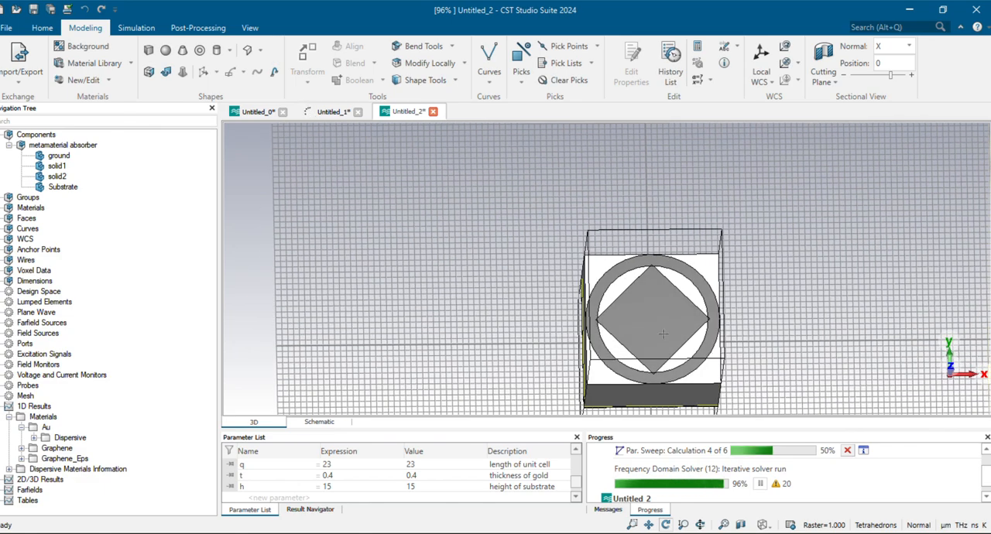
left_click_drag(663, 334, 665, 371)
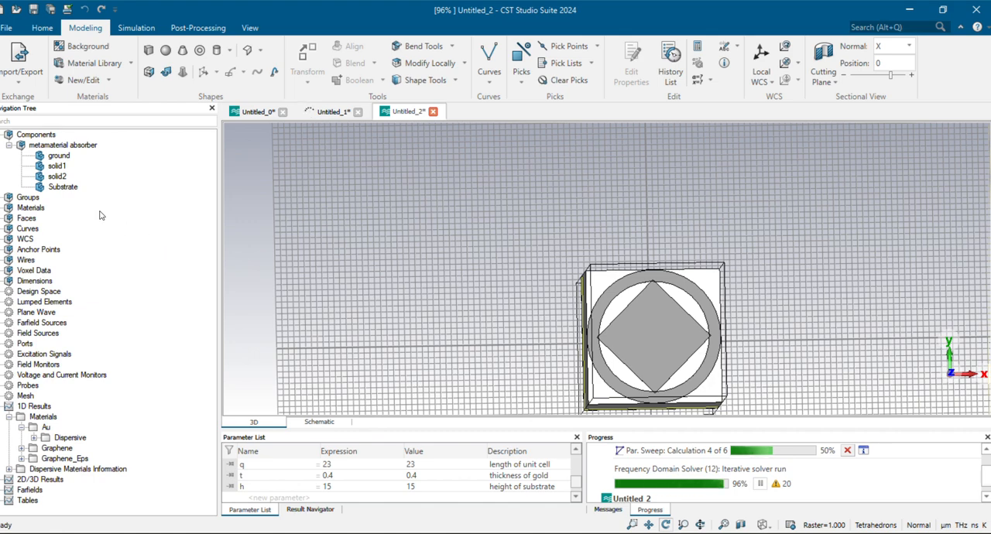
Unite solid2 with solid1 using Boolean Add, and undo the union
left_click(61, 166)
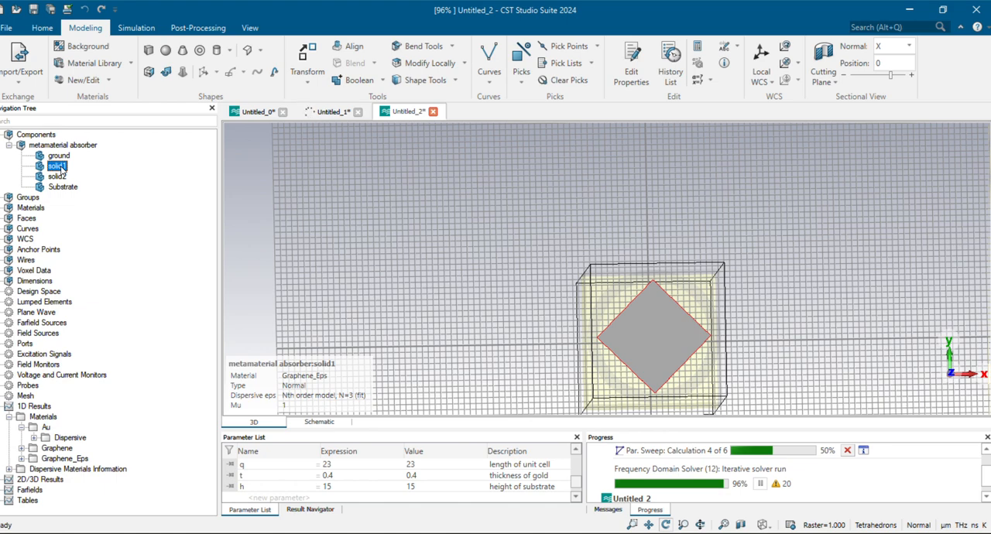
key("plus")
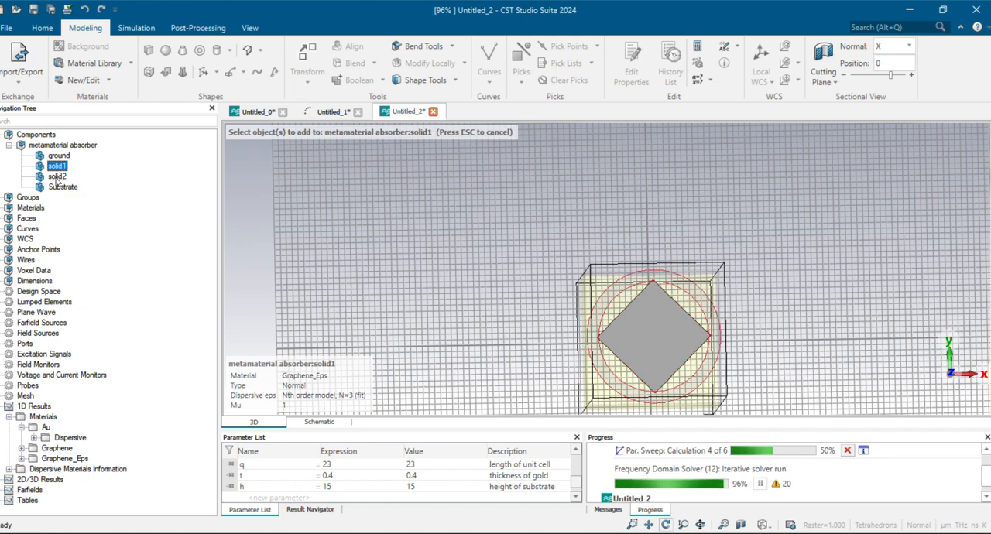
left_click(56, 177)
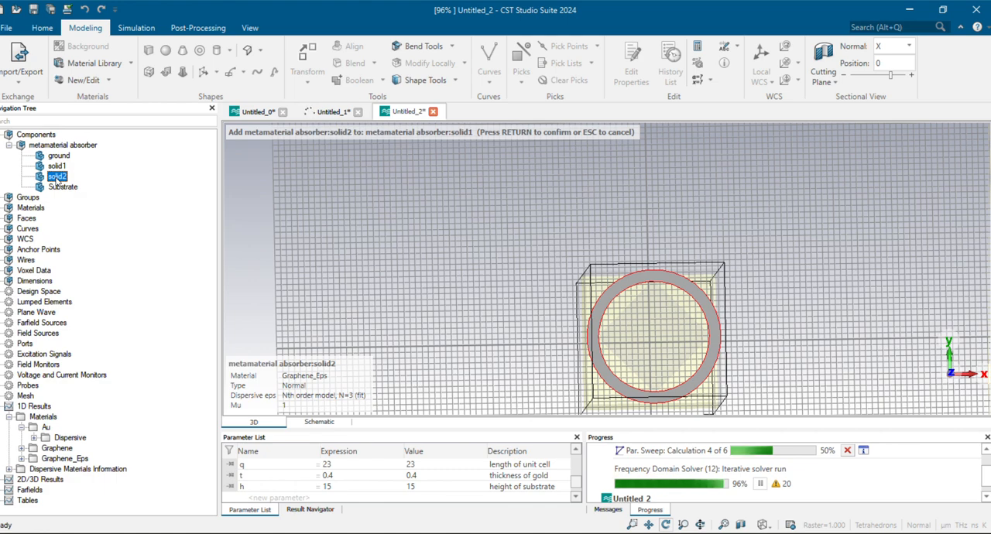
key("Return")
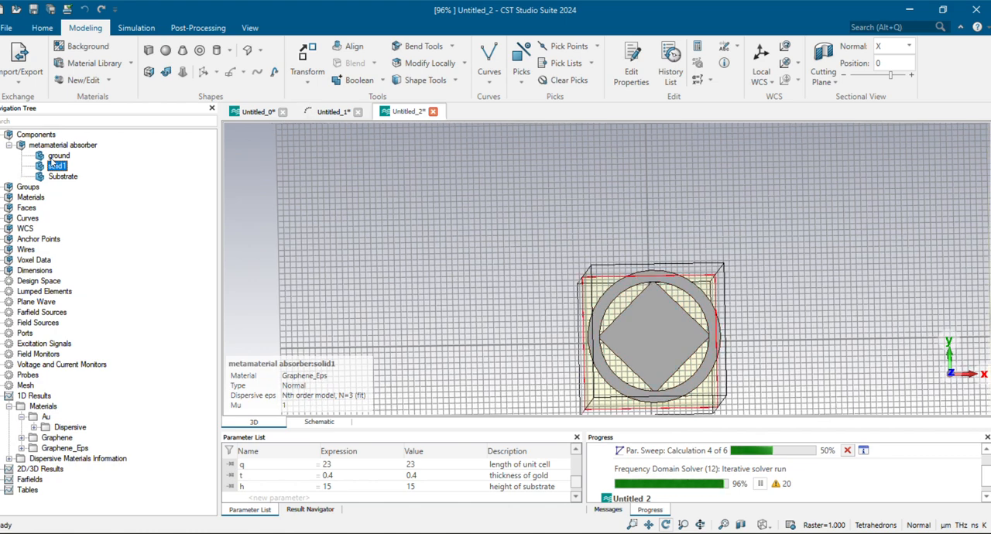
left_click(85, 10)
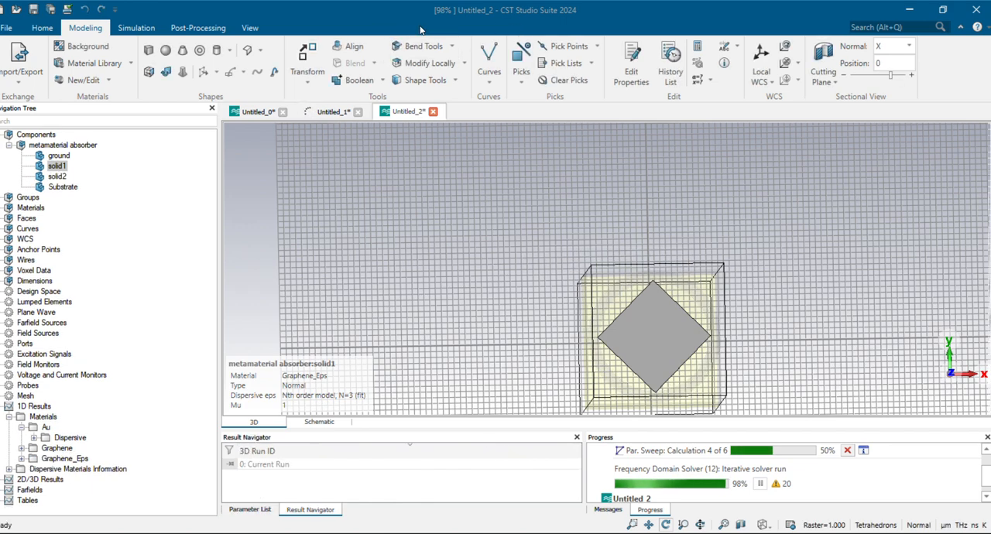
Inspect solid2 and solid1 individually where the diamond's corner meets the ring's inner edge
left_click(57, 177)
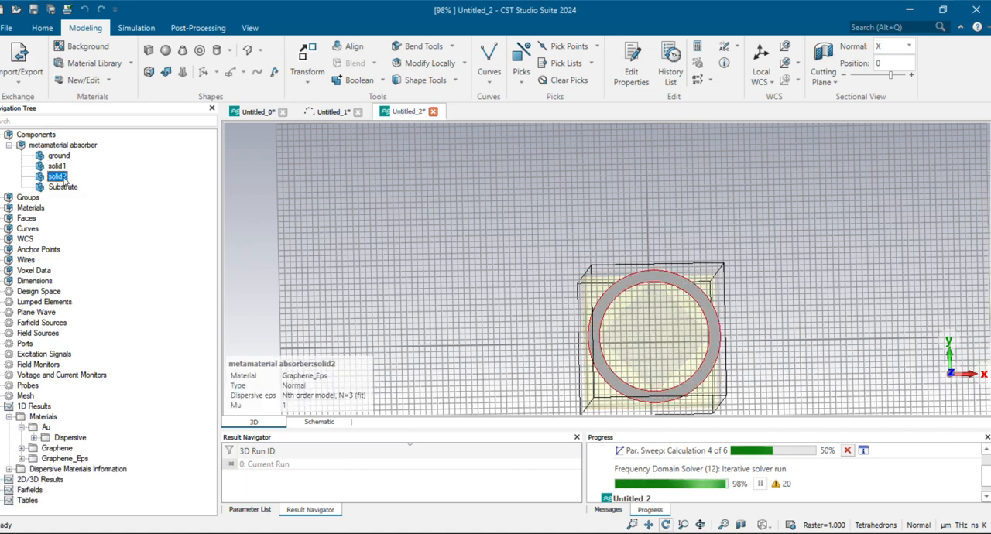
scroll(619, 347, "down", 3)
scroll(619, 347, "up", 6)
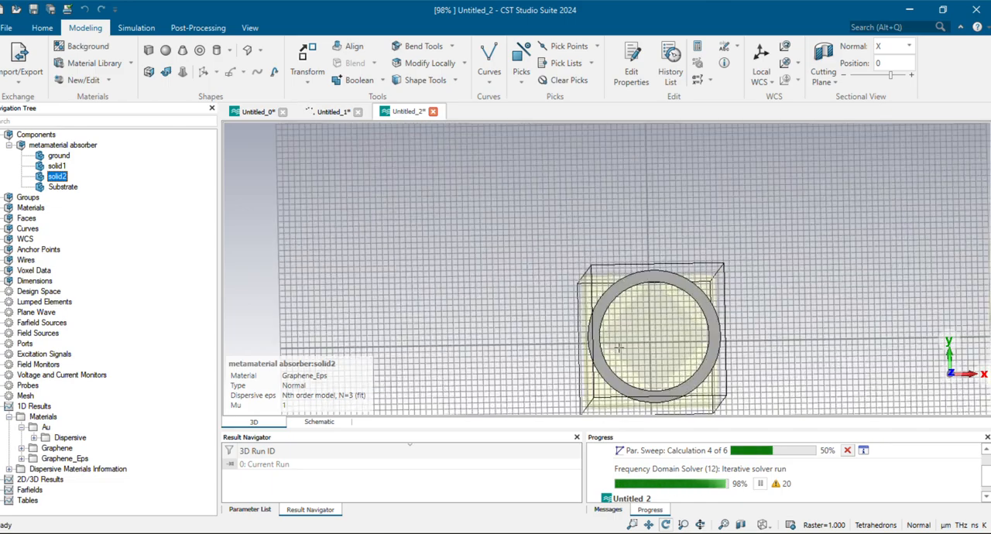
scroll(619, 347, "up", 2)
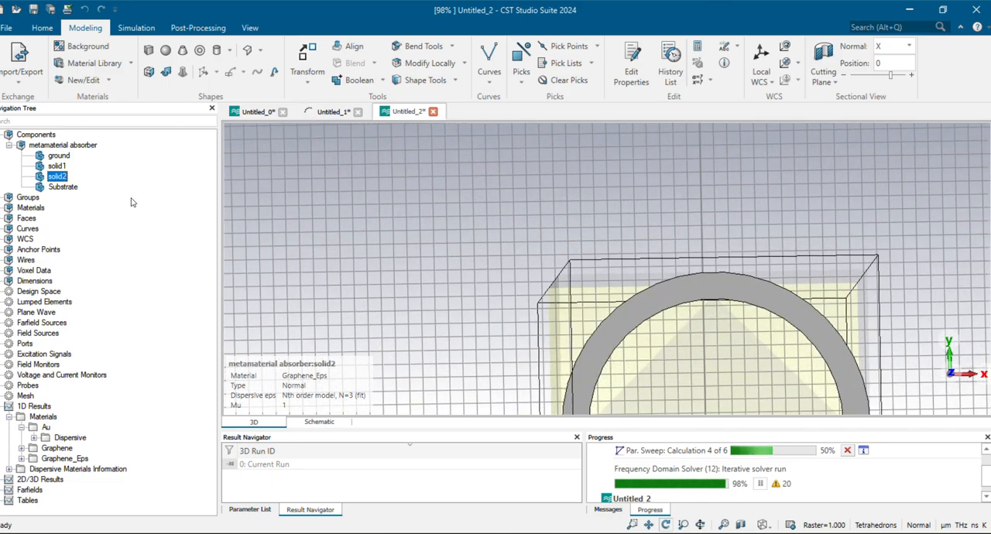
left_click(56, 166)
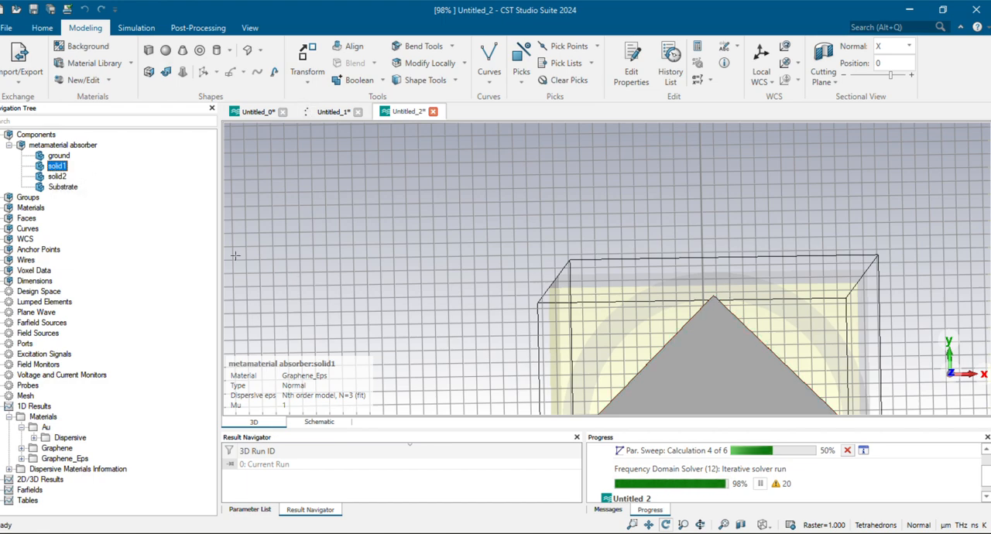
Subtract solid1 from solid2 using Boolean Subtract
left_click(57, 177)
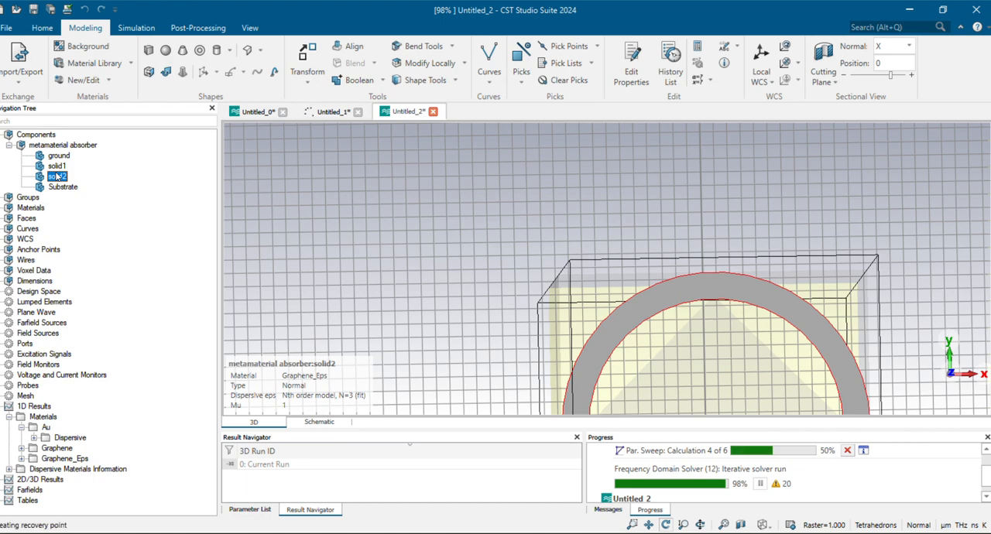
key("minus")
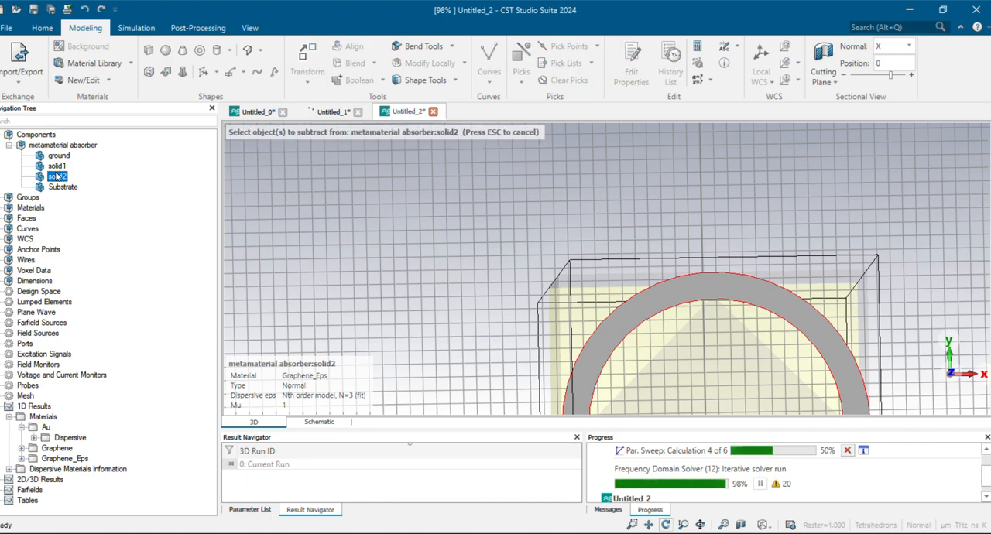
left_click(57, 166)
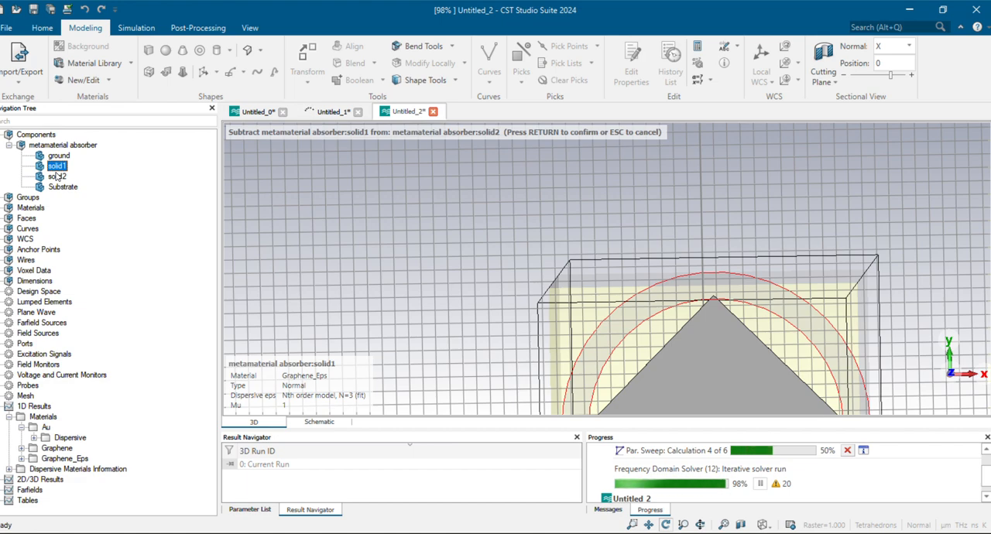
left_click(57, 176)
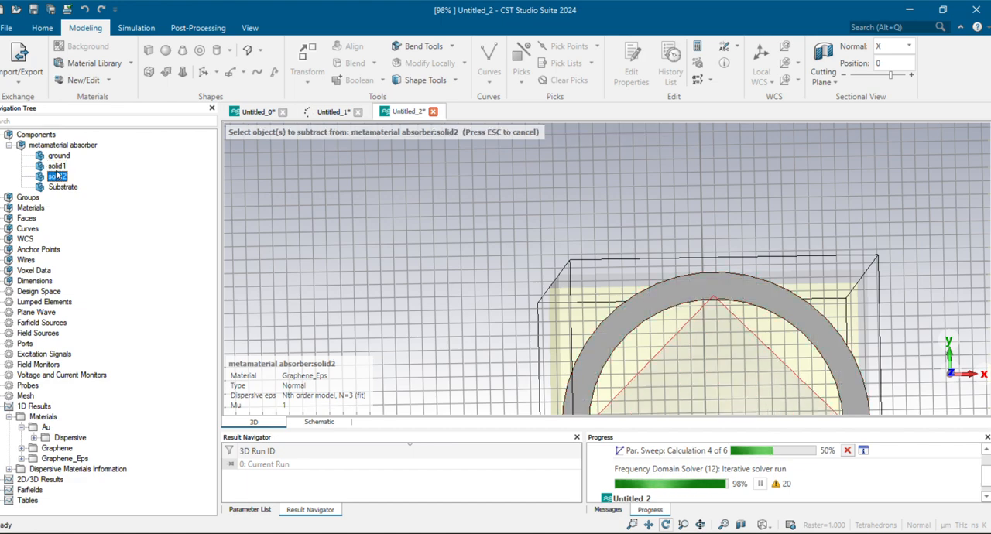
left_click(56, 165)
key("Return")
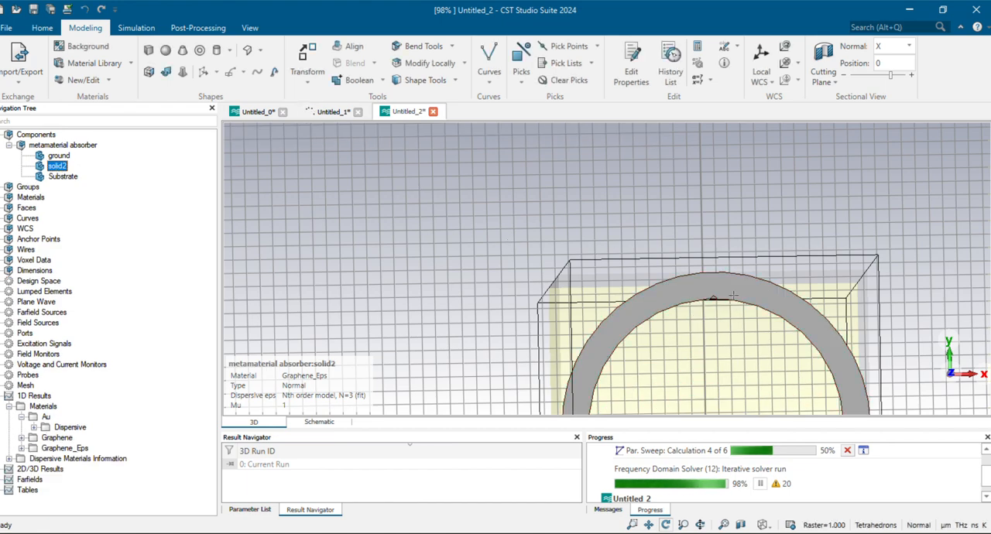
Inspect the inner edge of the subtracted ring from several angles, and undo the subtraction
scroll(768, 294, "down", 3)
scroll(729, 294, "up", 5)
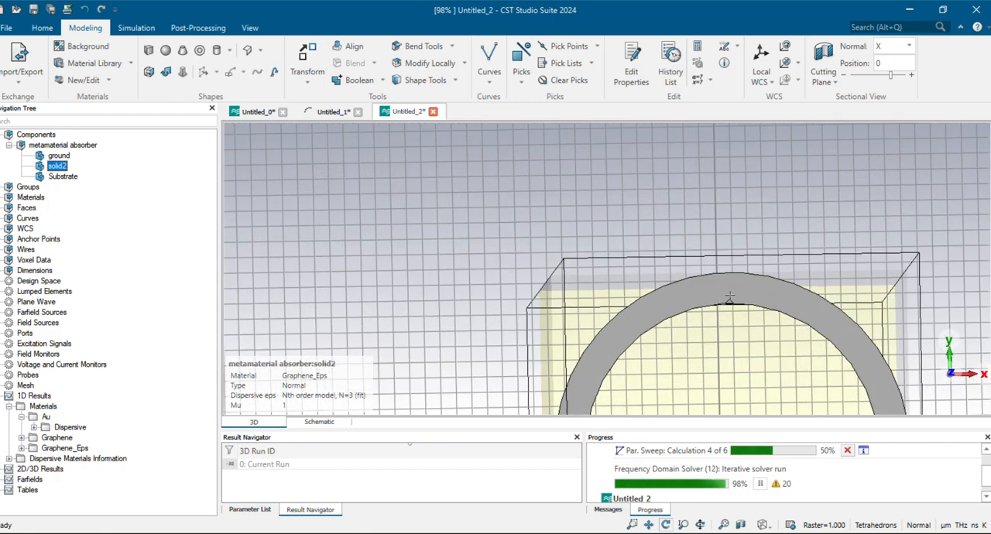
left_click_drag(865, 348, 382, 195)
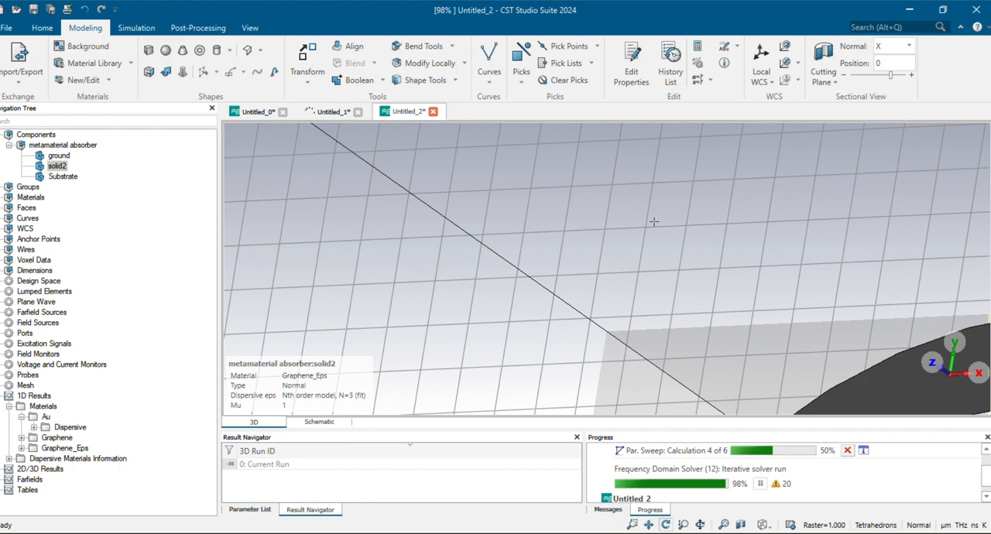
left_click_drag(654, 222, 705, 252)
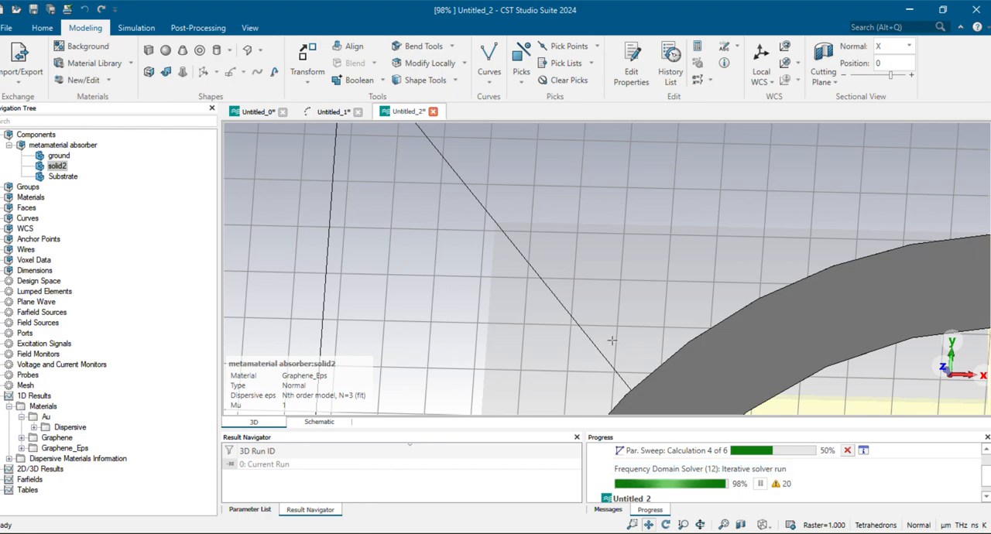
key("space")
scroll(635, 232, "down", 3)
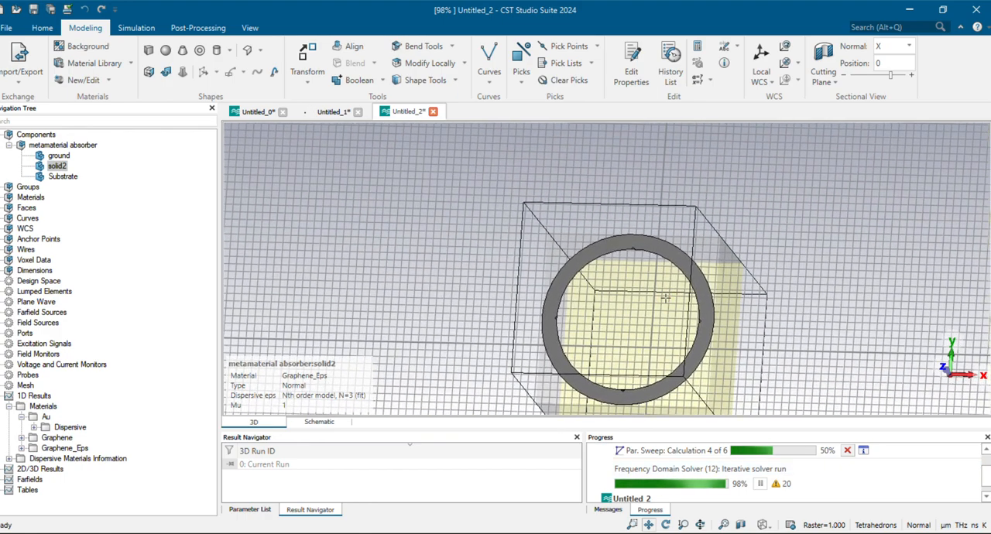
scroll(658, 250, "down", 1)
scroll(658, 250, "up", 6)
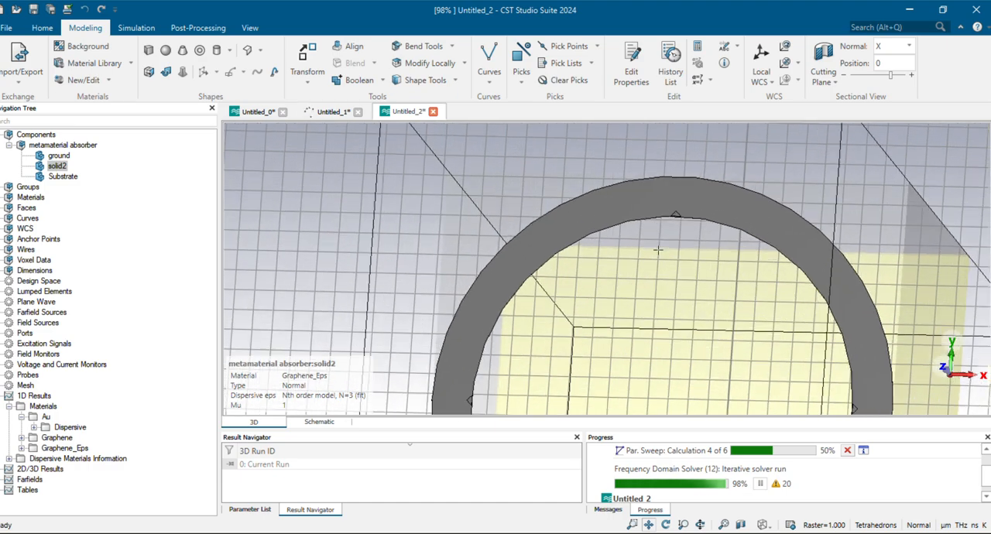
middle_click_drag(658, 250, 631, 162)
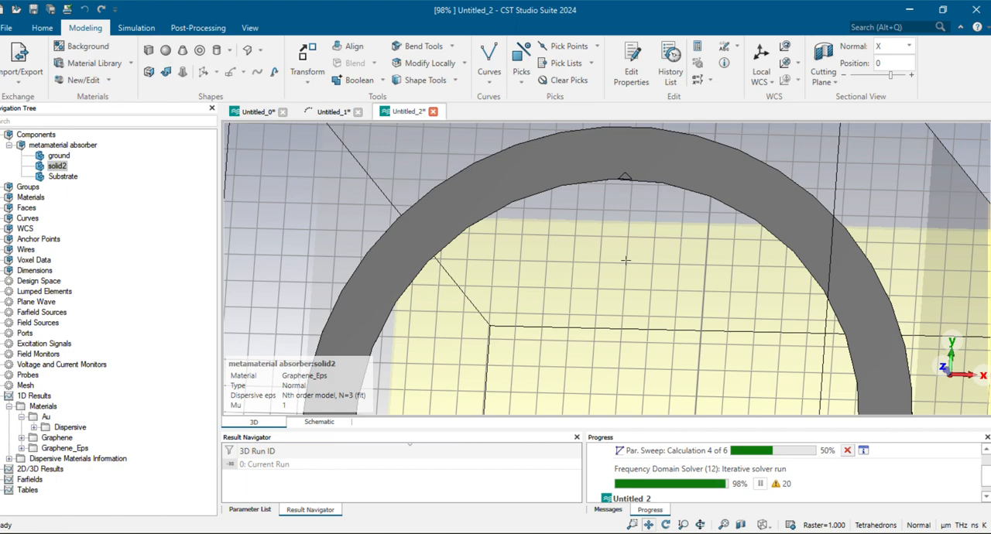
scroll(660, 123, "up", 3)
middle_click_drag(631, 202, 633, 179)
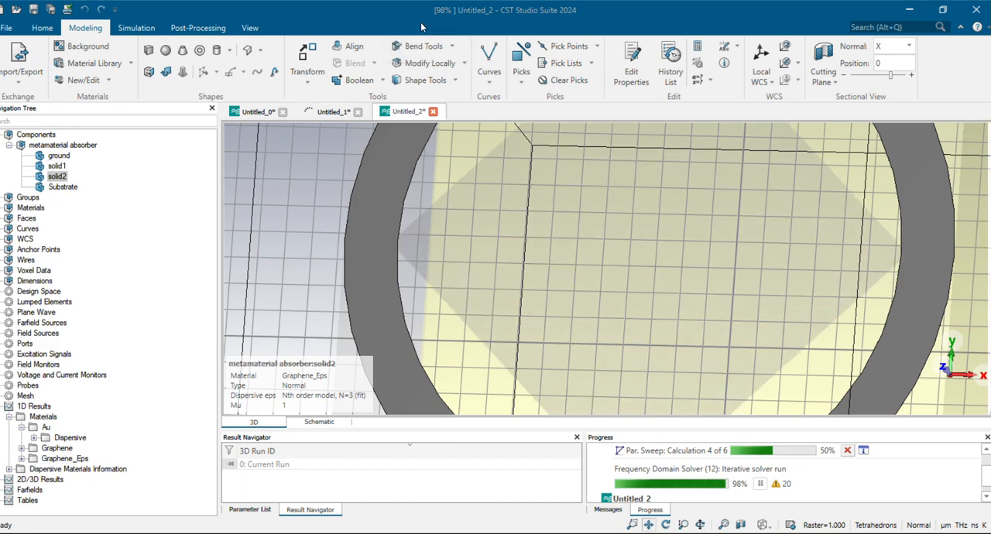
Unite solid2 with solid1 using Boolean Add to form a single ring-and-diamond graphene shape
scroll(473, 240, "up", 5)
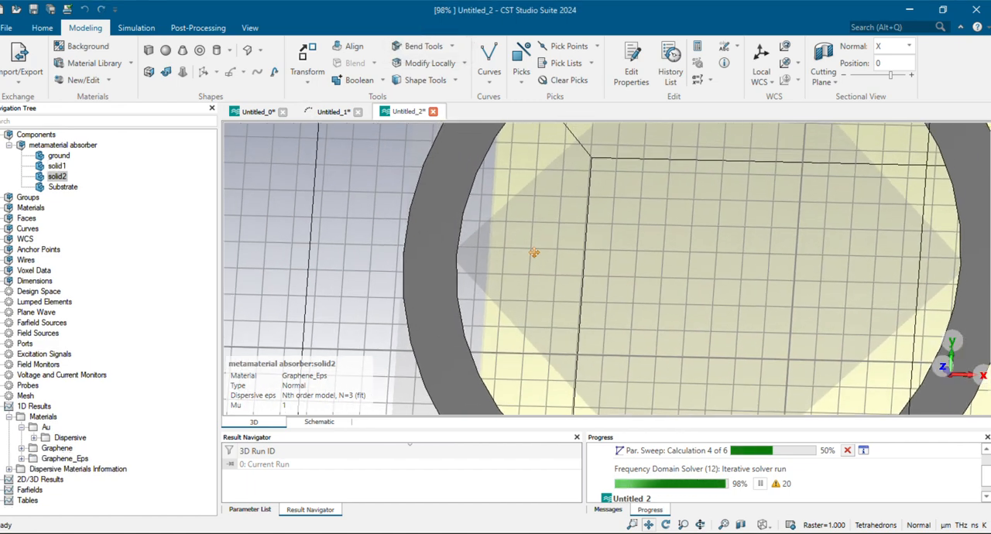
scroll(336, 320, "down", 5)
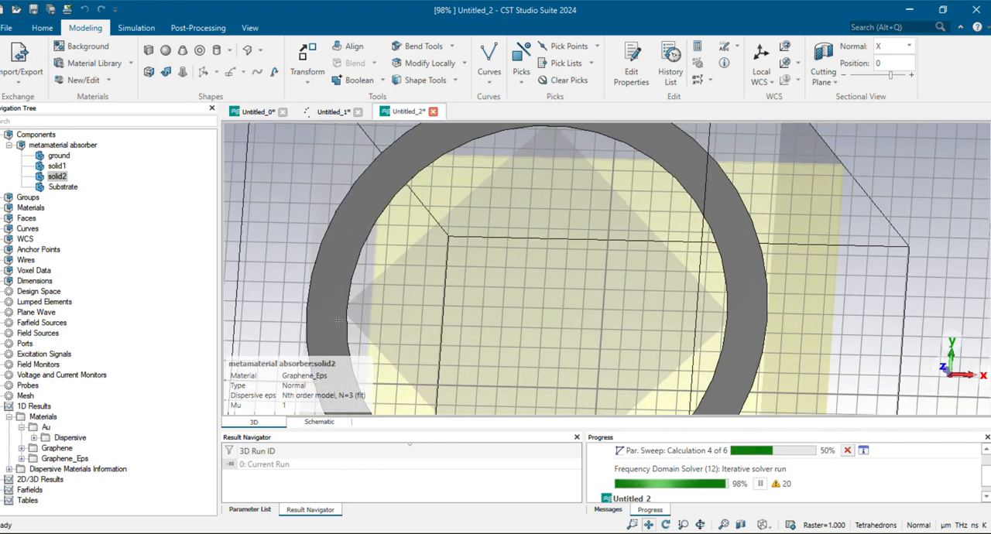
scroll(338, 320, "down", 1)
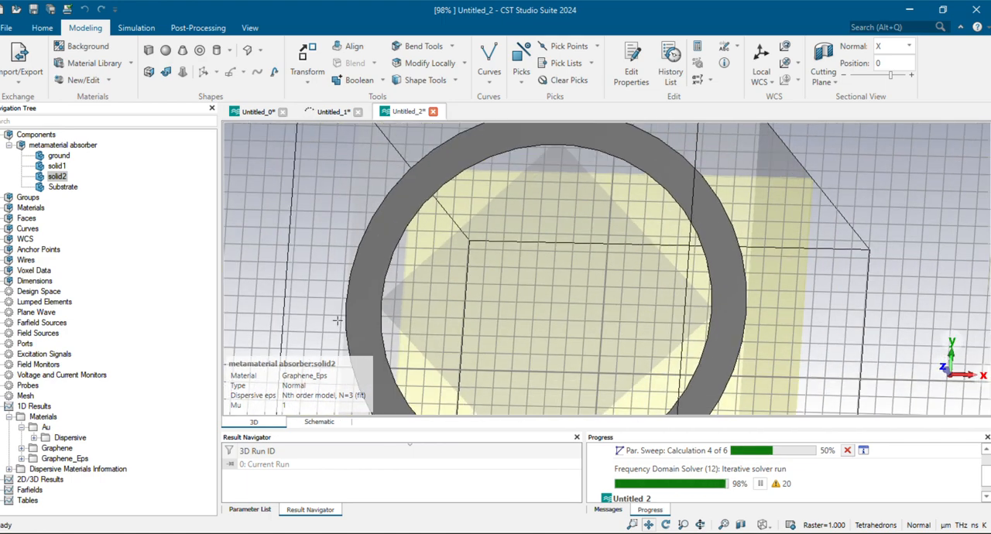
left_click(56, 167)
key("plus")
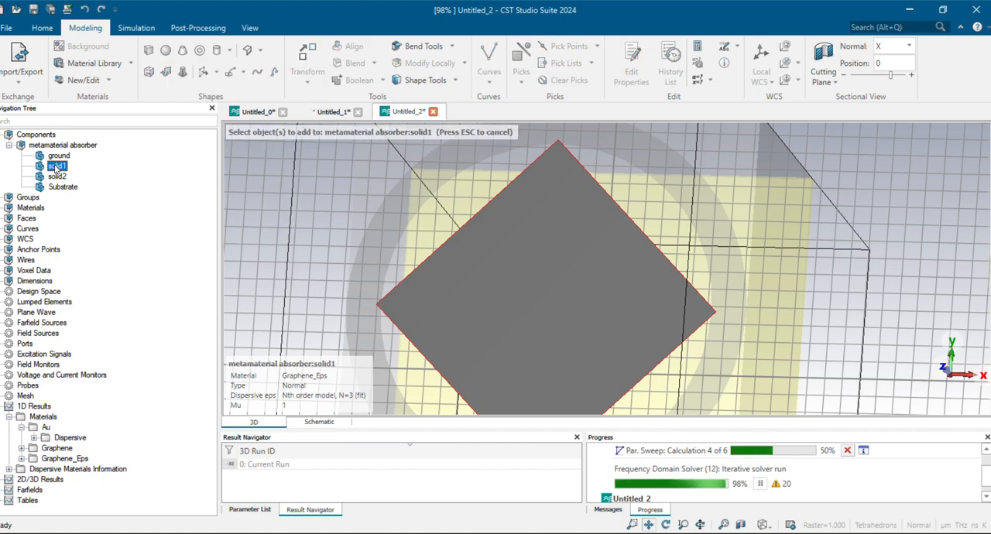
left_click(57, 177)
key("Return")
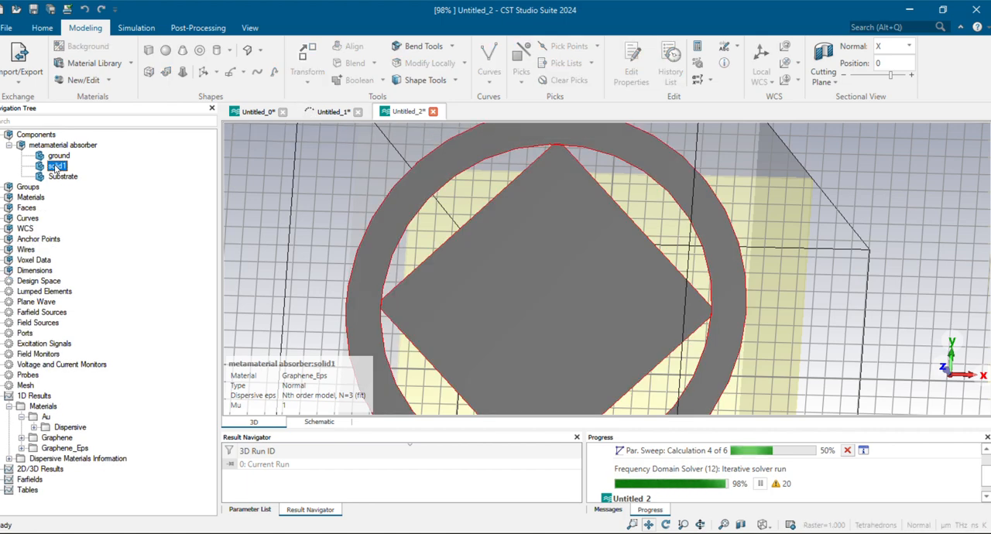
View the united ring-and-diamond pattern from the front, showing the whole unit cell
left_click_drag(315, 219, 406, 218)
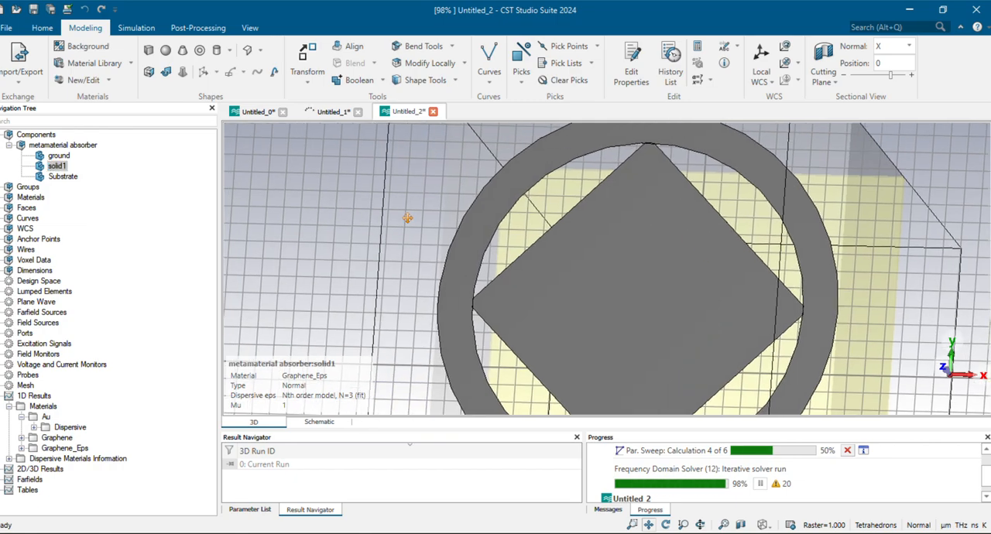
key("6")
key("5")
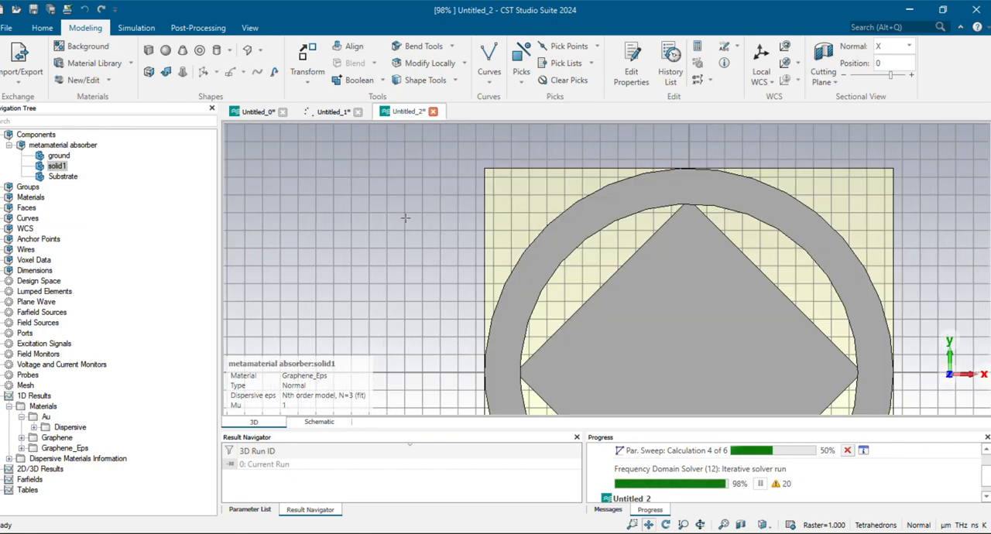
key("6")
key("5")
scroll(641, 232, "up", 5)
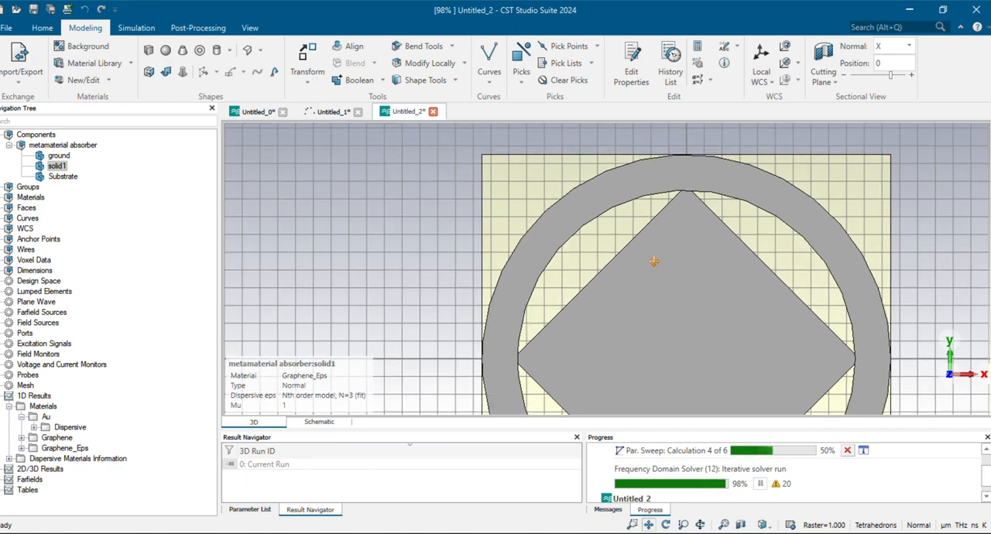
scroll(638, 192, "down", 5)
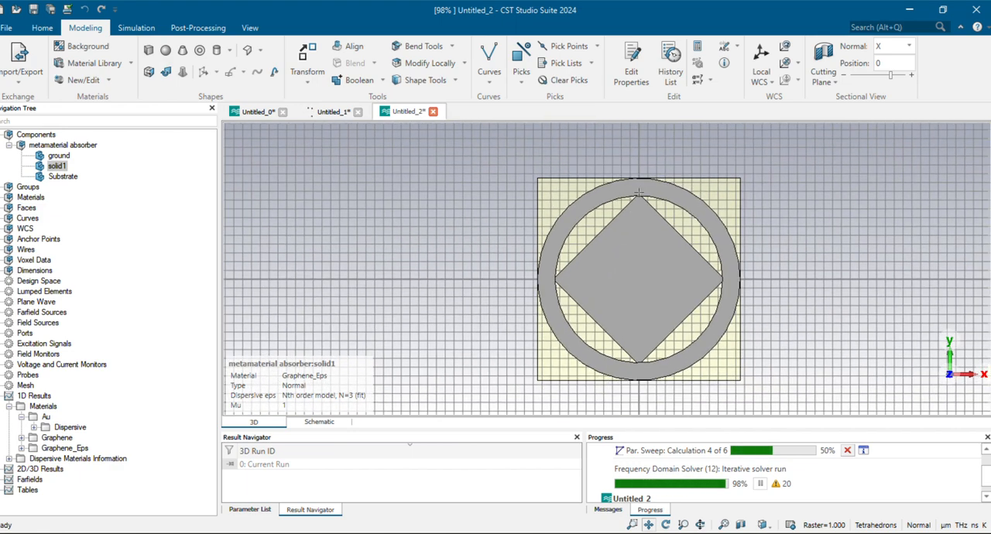
Define a Graphene_Eps brick with X and Y from -q/4 to q/4, Zmin t+h and Zmax graphene_thickness, and preview it
left_click(148, 52)
key("Escape")
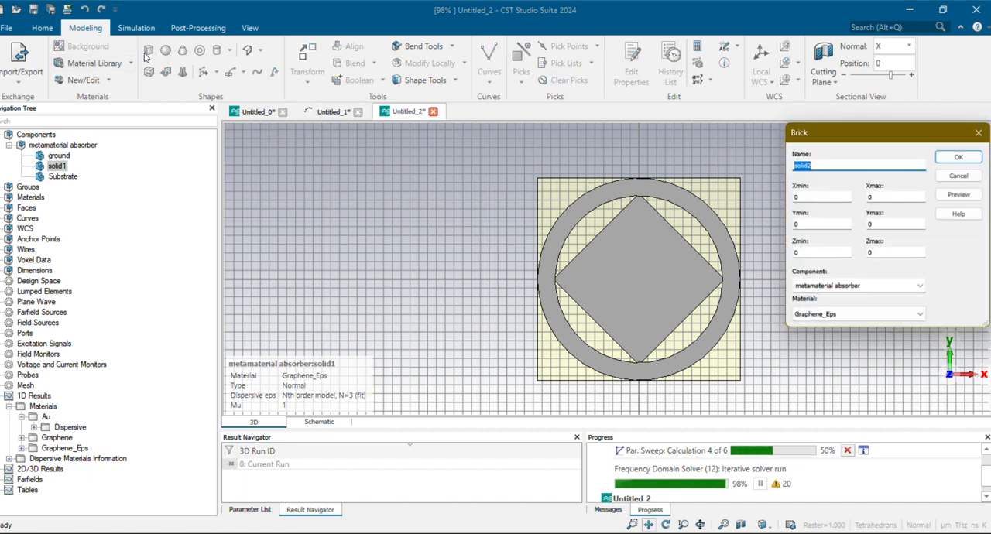
key("Tab")
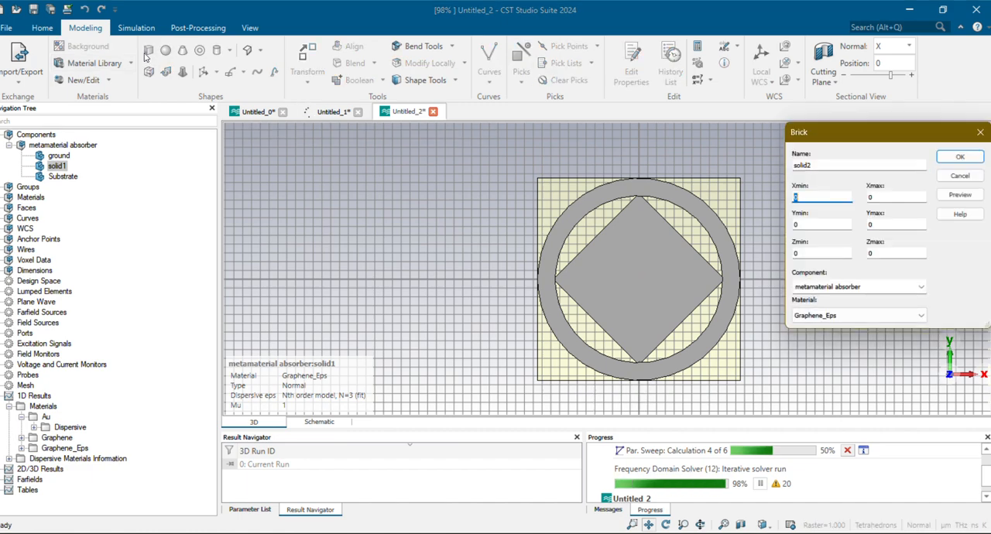
type("-q/4")
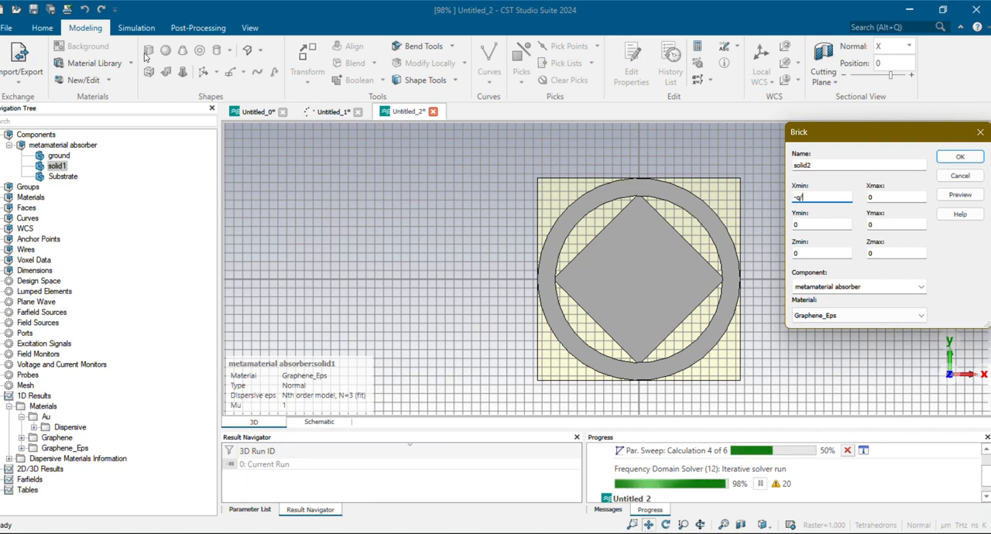
type("q/4")
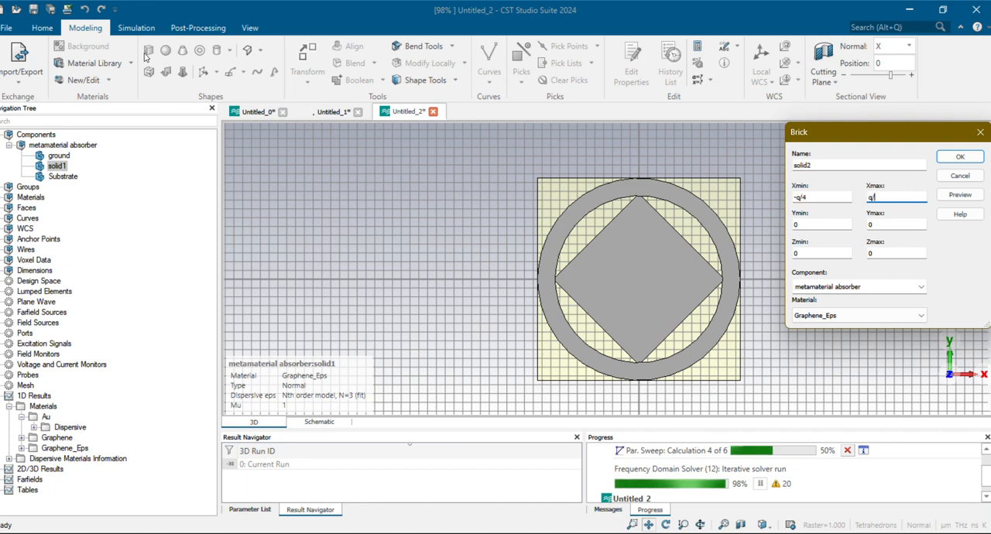
type("-q/")
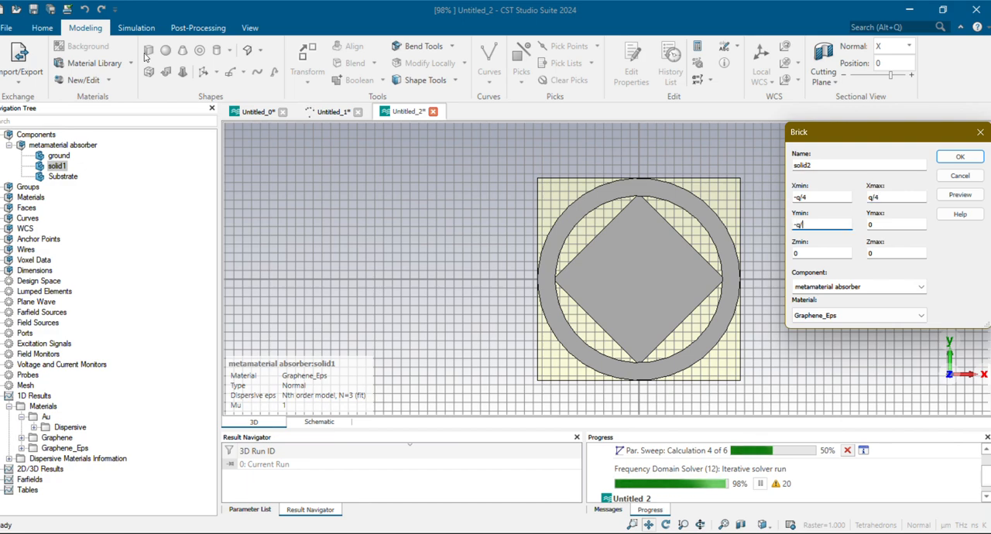
type("q/4")
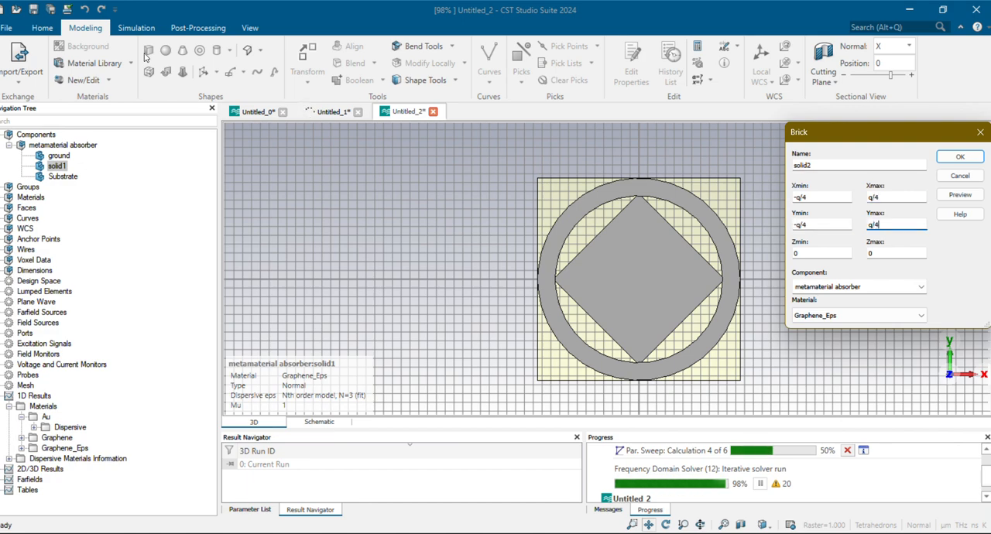
type("t+h")
type("graphene_thickness")
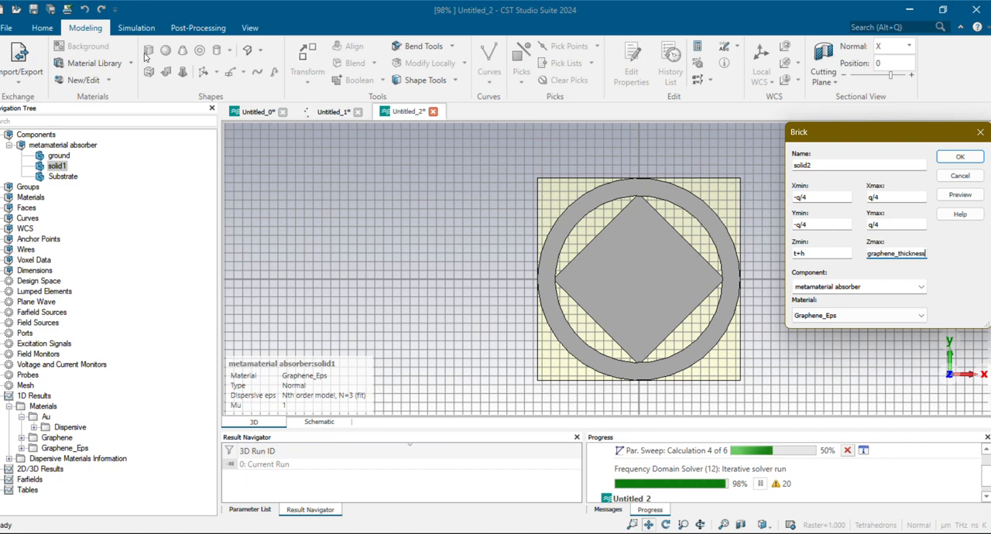
left_click(960, 200)
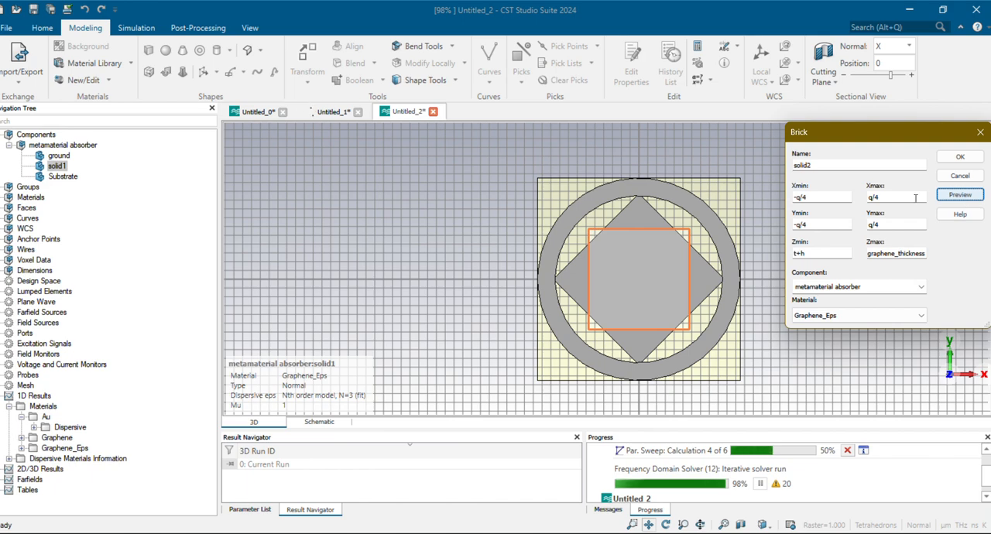
Set the brick's X and Y limits to -q/8 and q/8, preview it, and create it with Boolean combination None against solid1
left_click(821, 199)
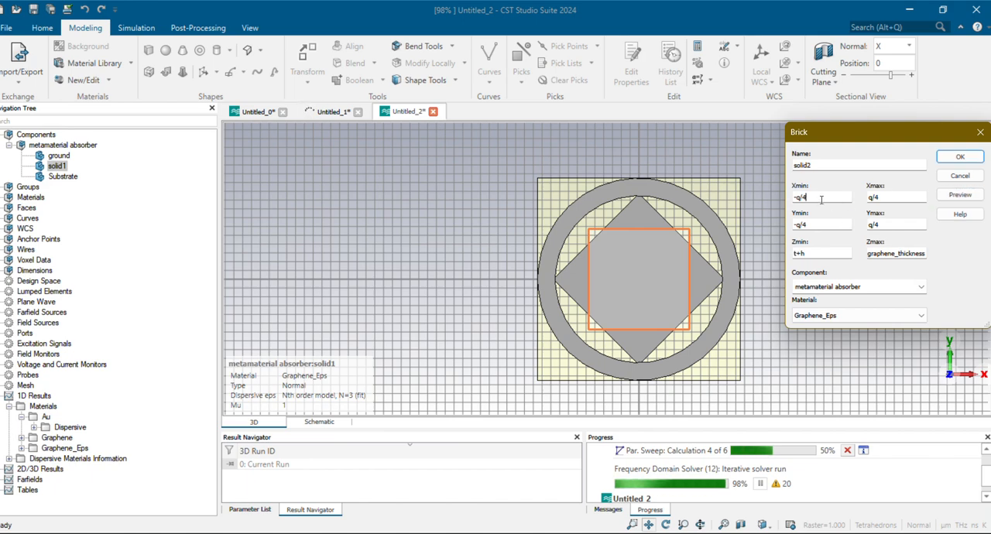
type("8")
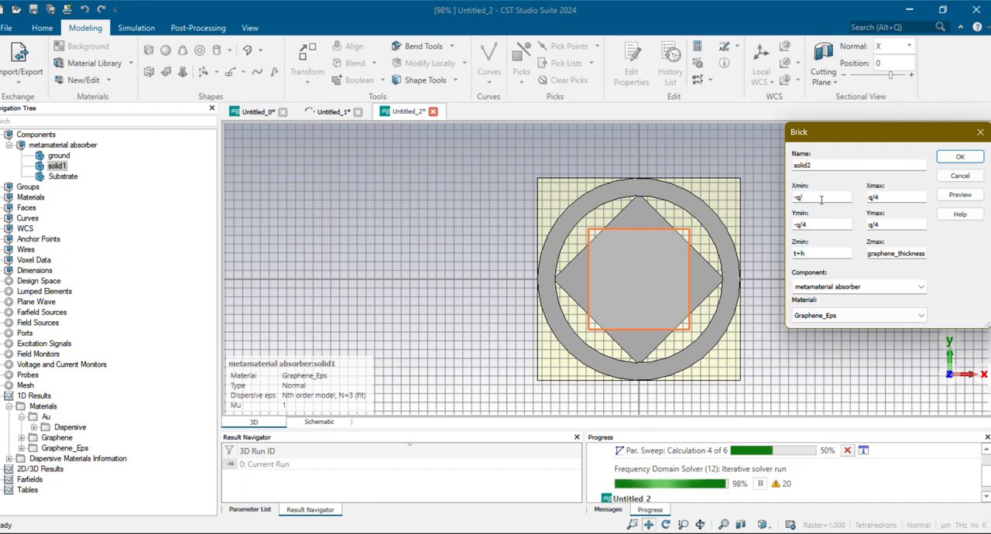
left_click(901, 197)
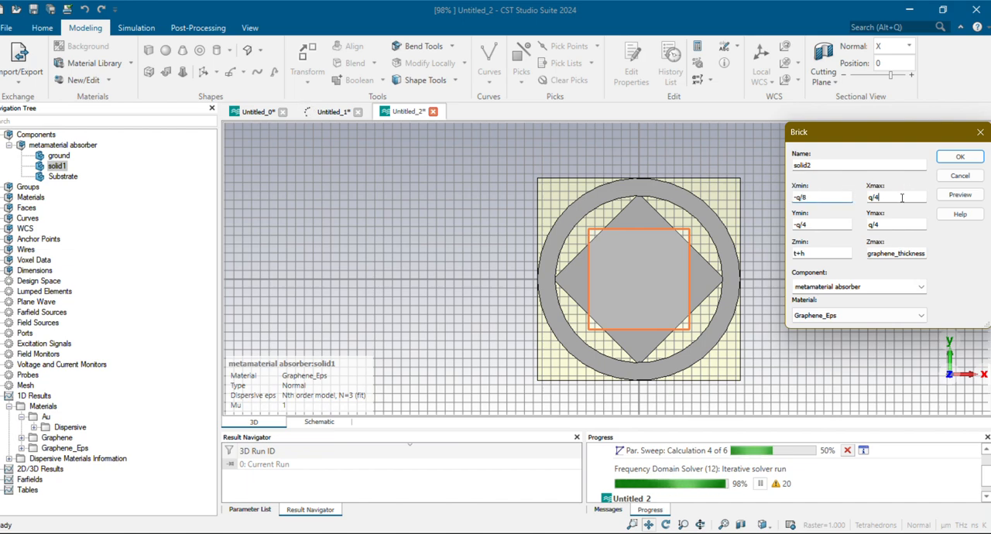
key("BackSpace")
type("8")
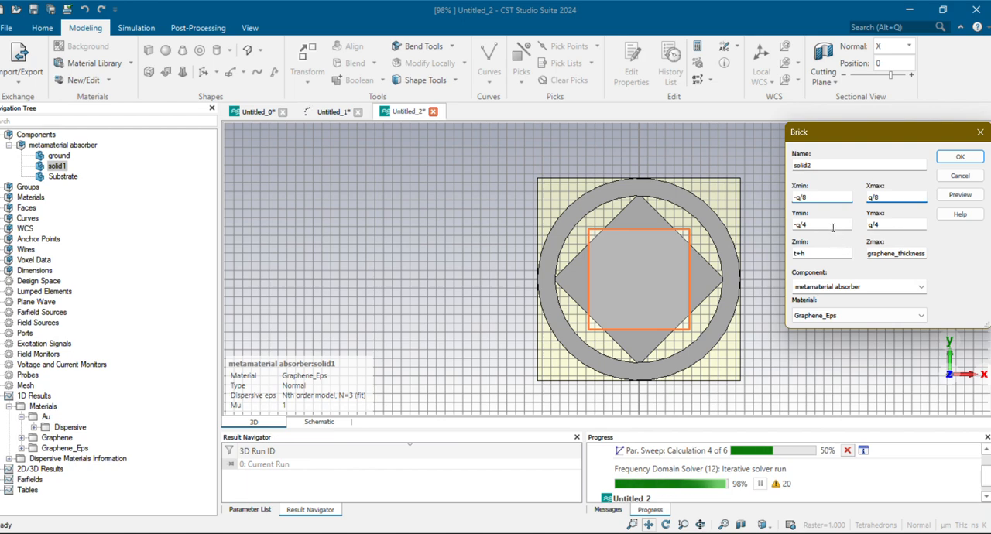
type("8")
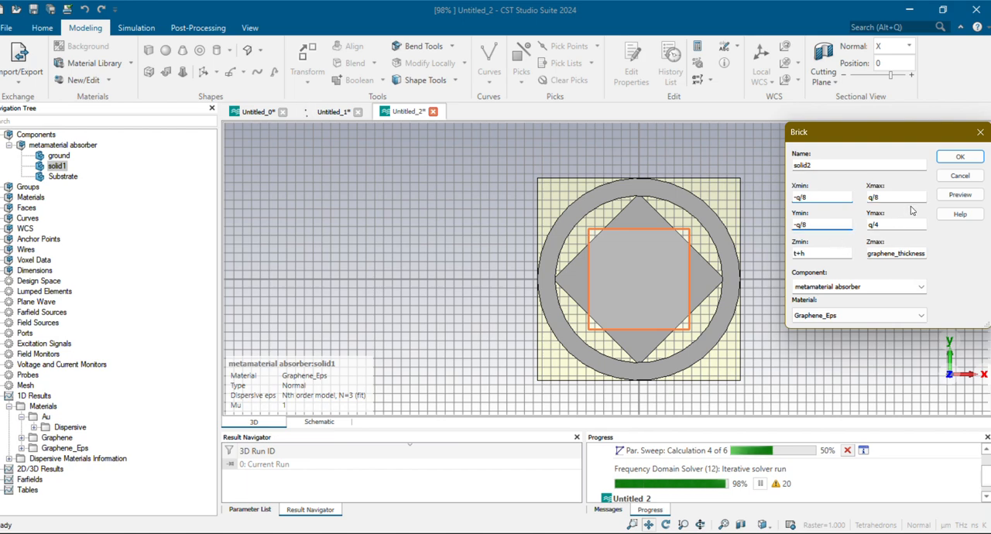
key("BackSpace")
type("8")
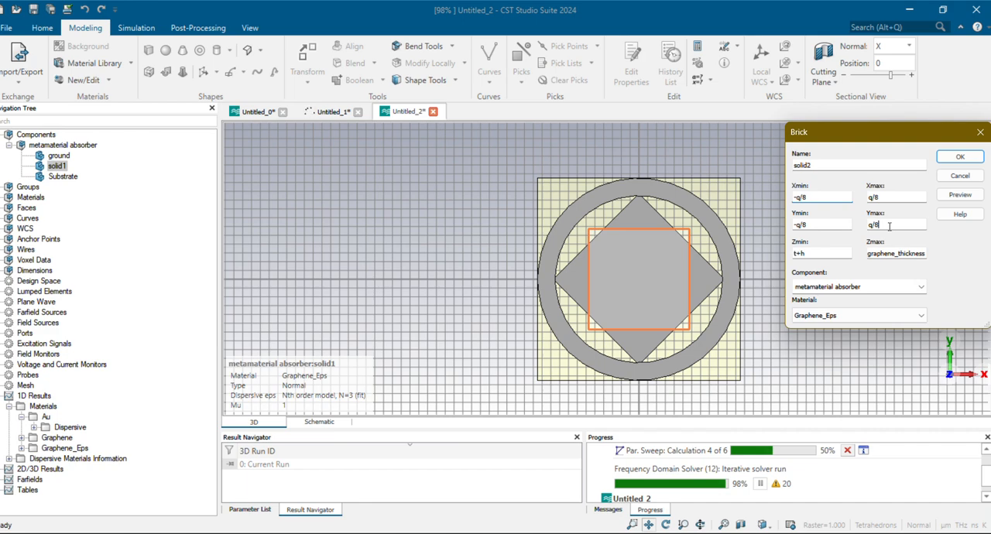
left_click(965, 199)
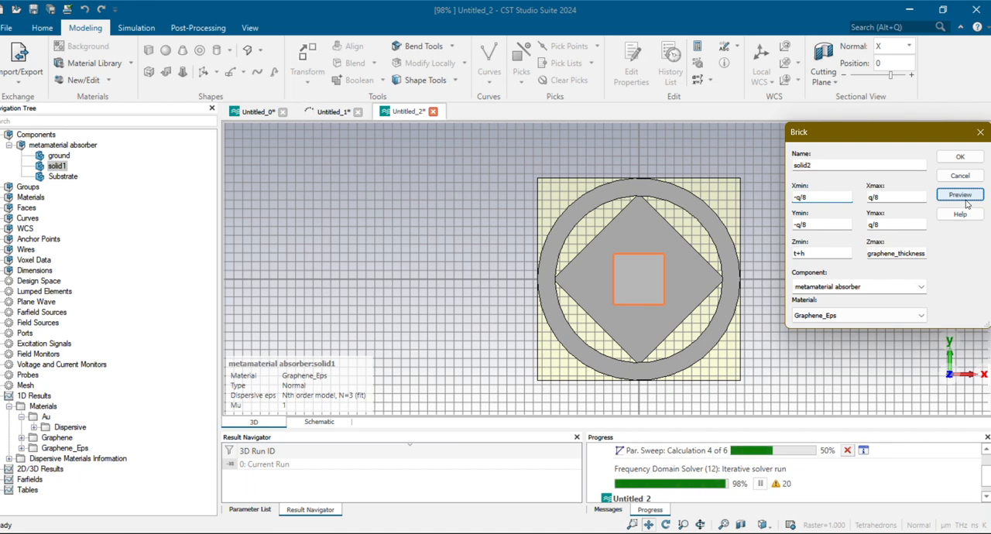
left_click(968, 163)
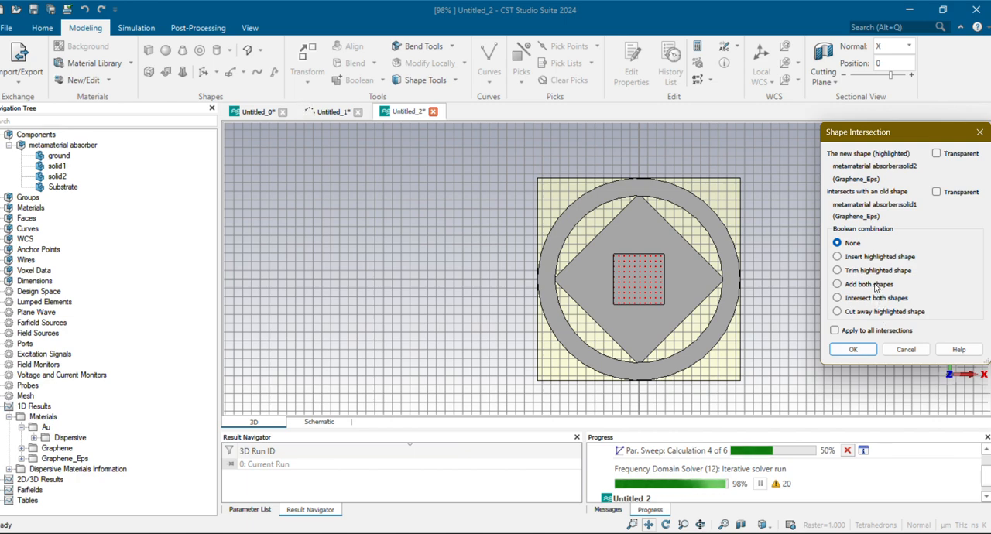
left_click(865, 351)
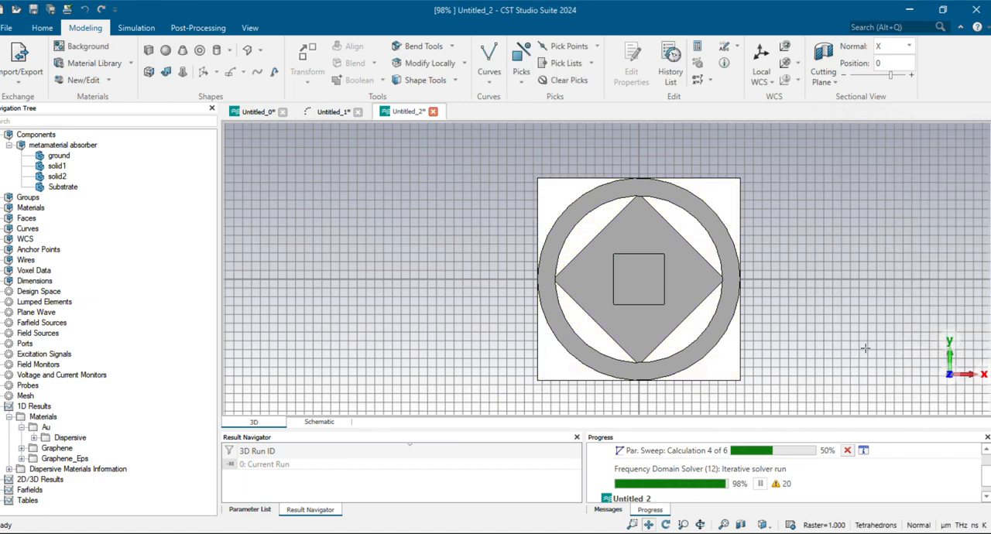
Subtract the small square solid2 from solid1 to cut a square opening in the centre of the diamond
left_click(56, 177)
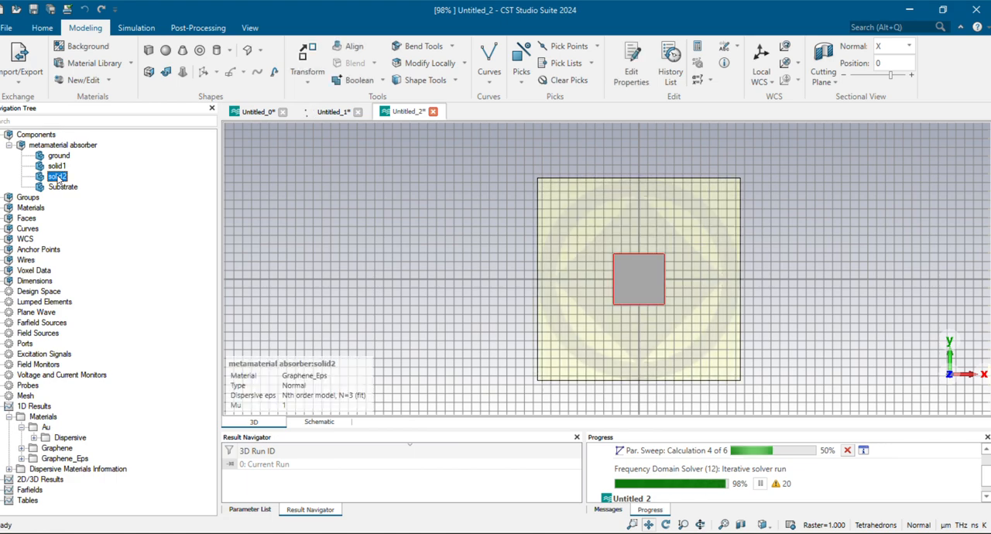
left_click(57, 167)
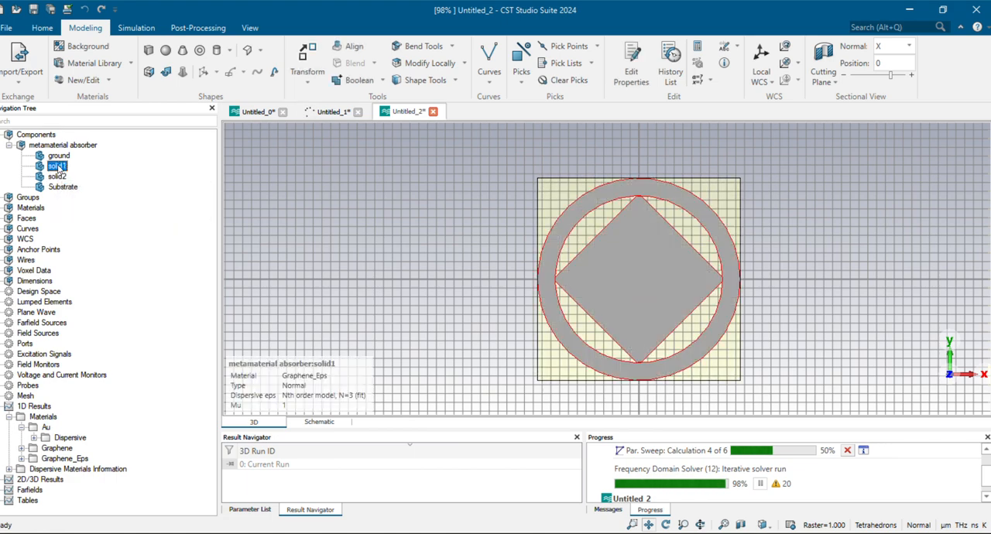
key("minus")
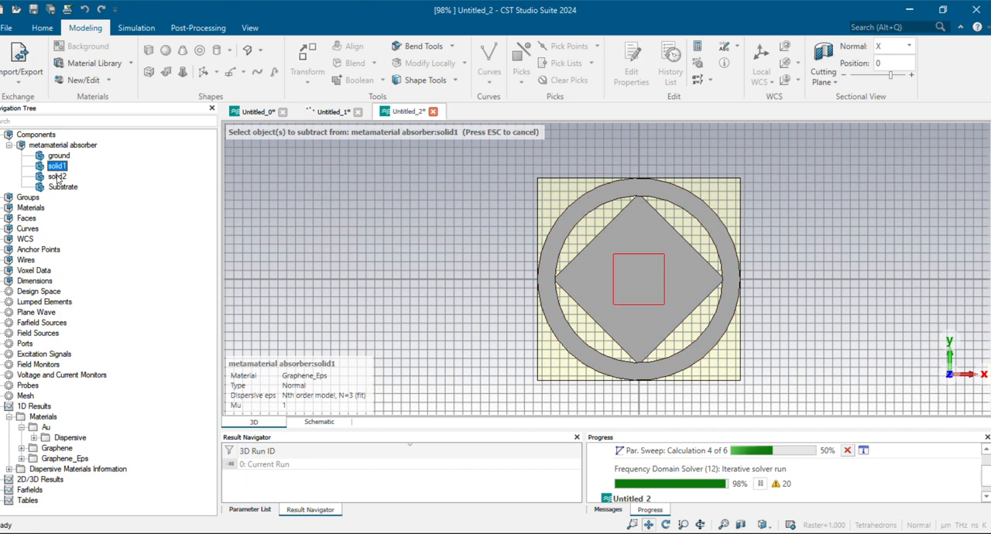
left_click(58, 178)
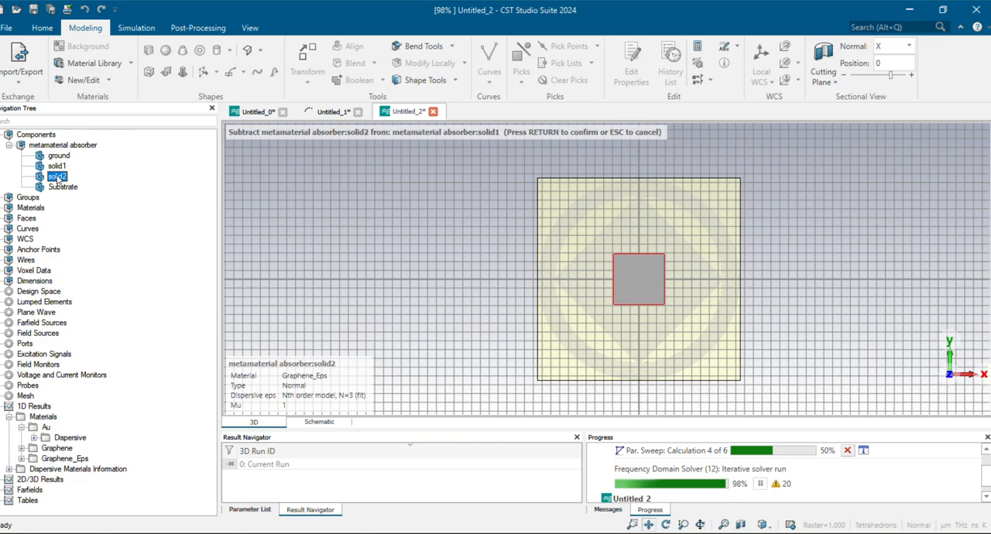
key("Return")
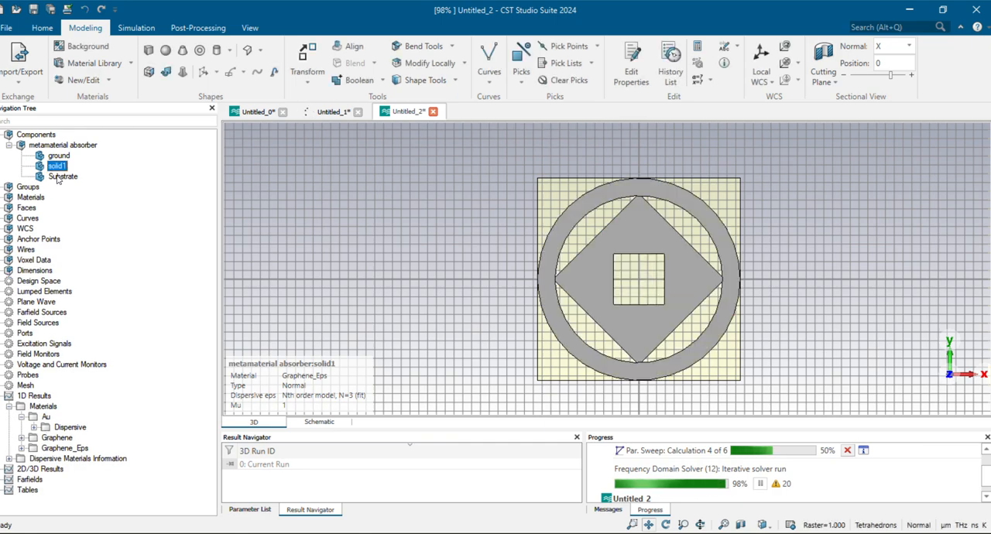
Open the boundary conditions, keep Xmin as unit cell, and set Zmin to electric (Et = 0)
middle_click_drag(591, 310, 555, 287)
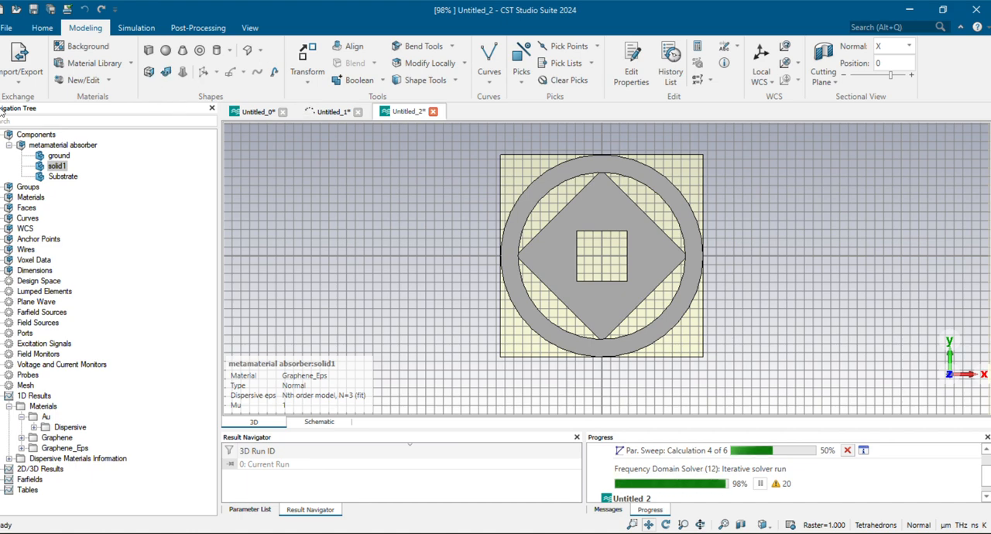
left_click(137, 29)
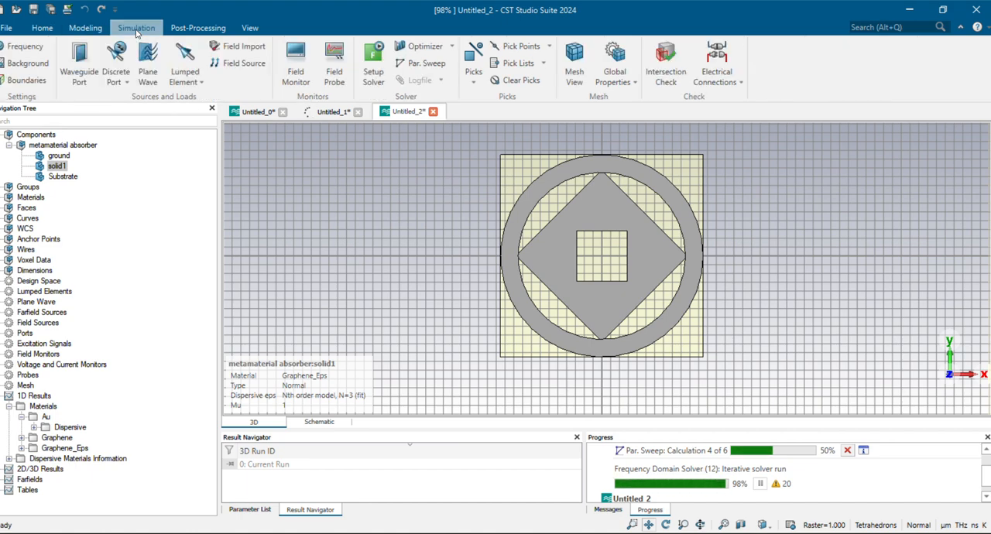
left_click(37, 80)
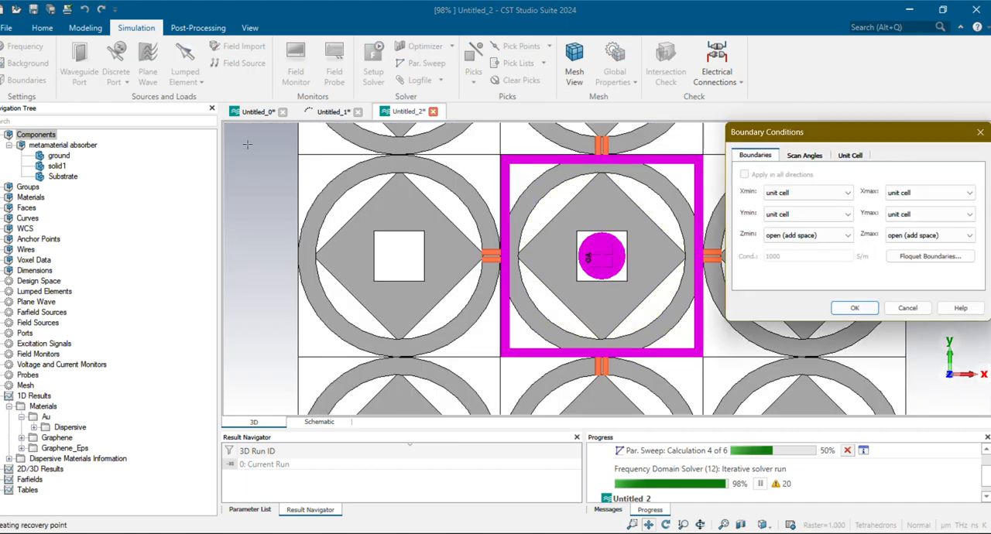
left_click(834, 196)
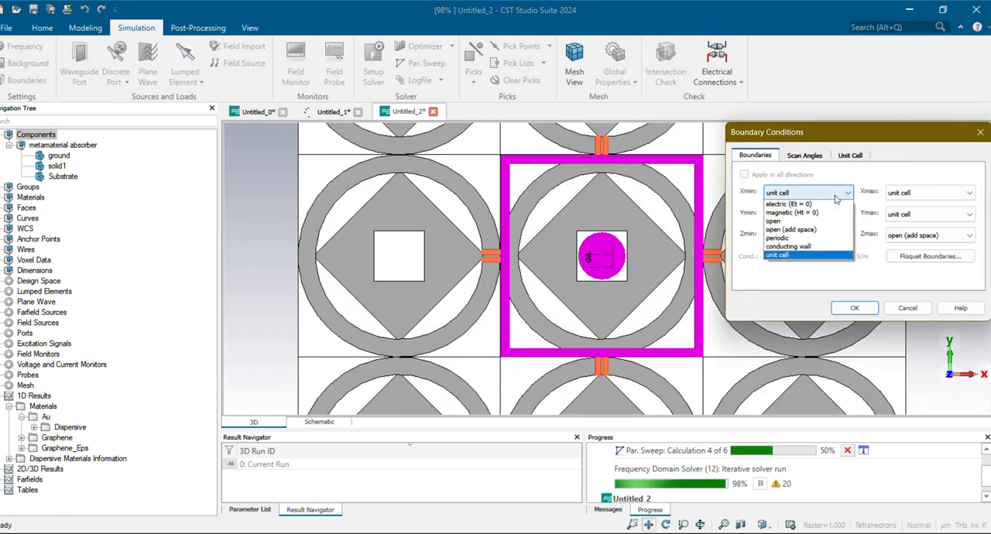
left_click(789, 256)
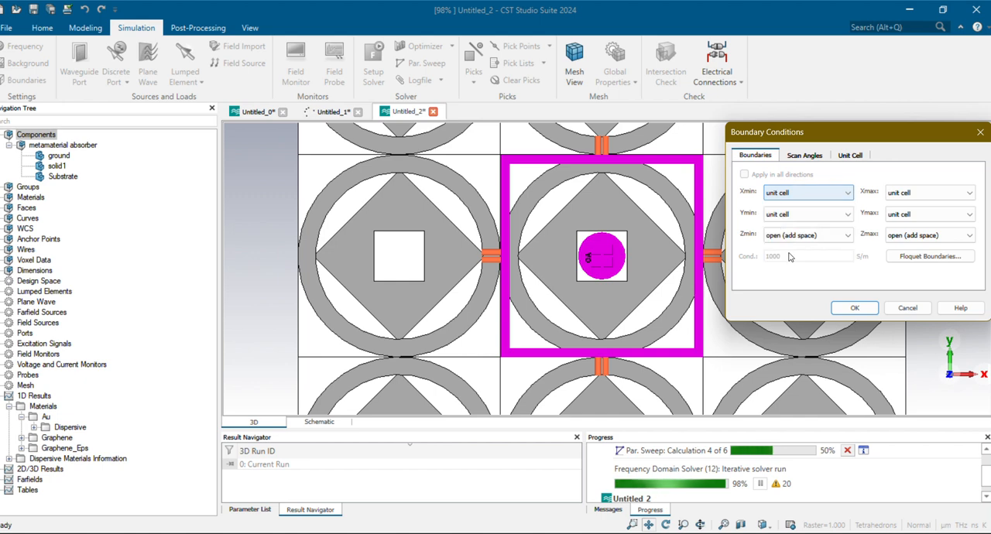
left_click(825, 237)
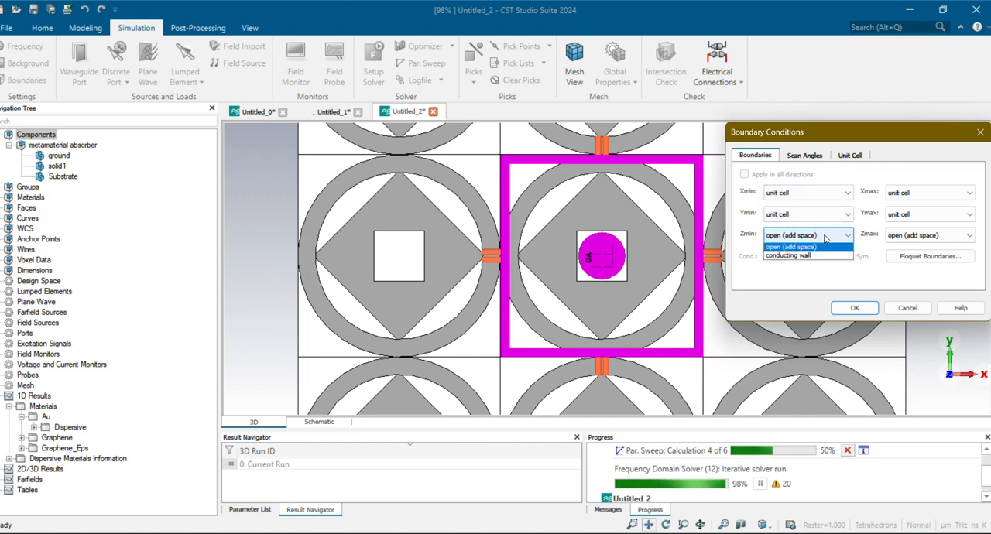
left_click(818, 247)
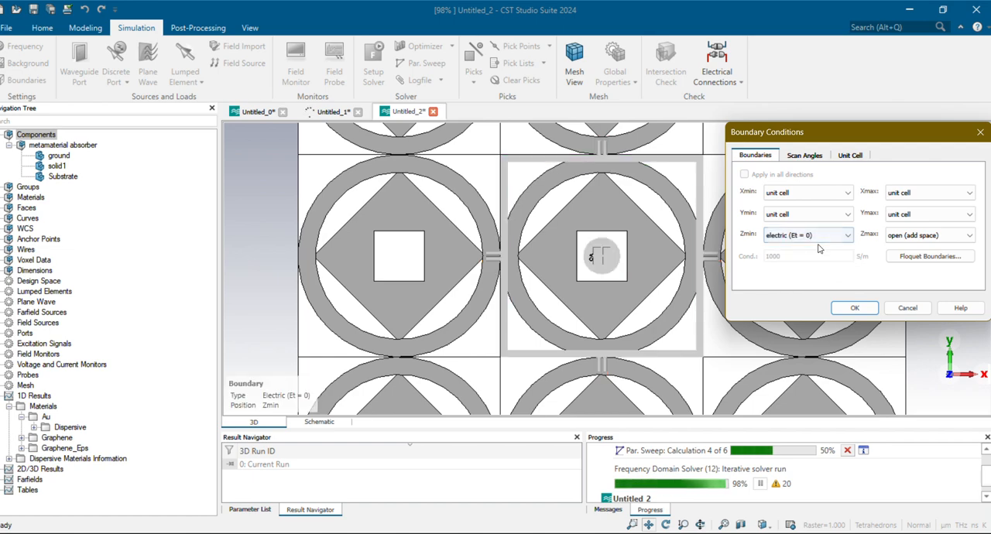
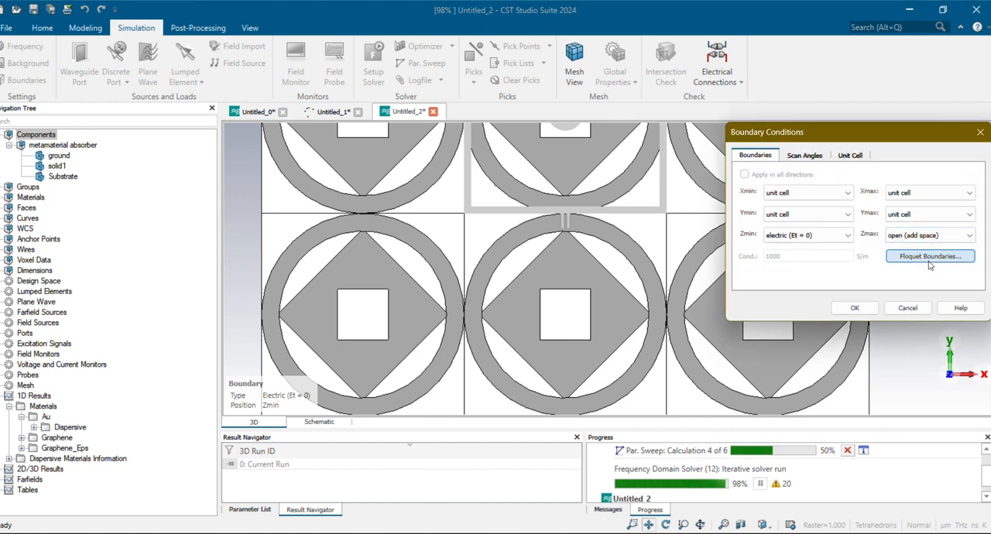
Set the number of Floquet modes at Zmax to 1, check the scan angles, and apply the boundary conditions
left_click(929, 263)
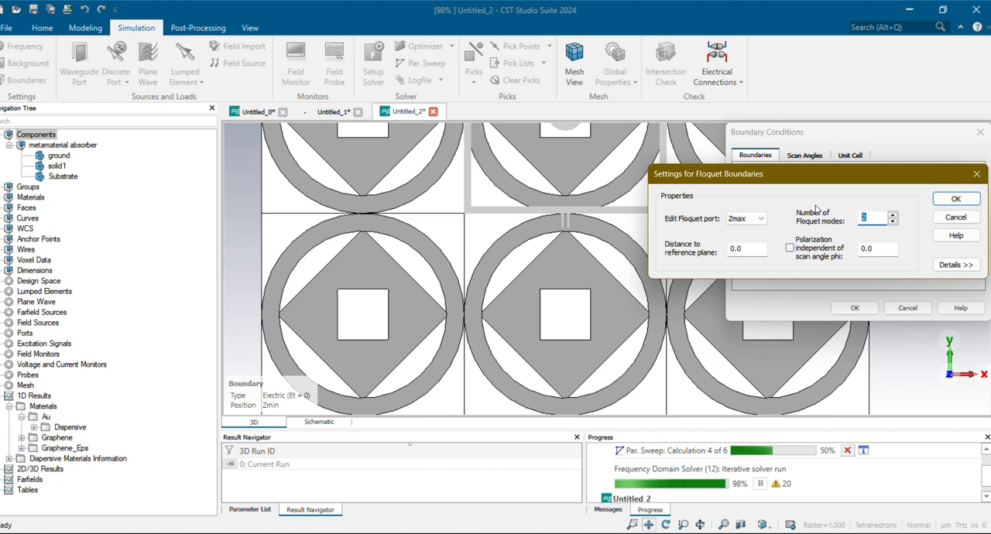
type("1")
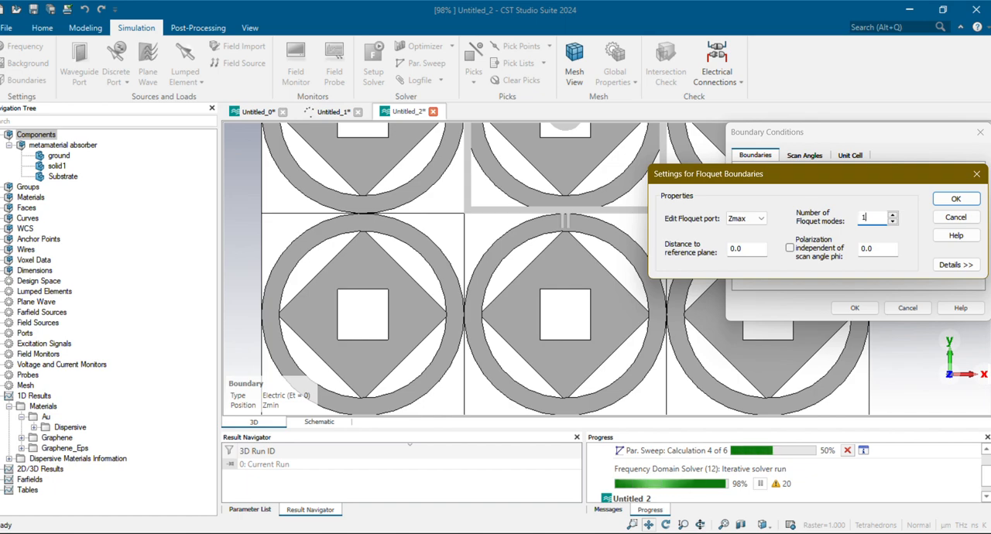
left_click(954, 201)
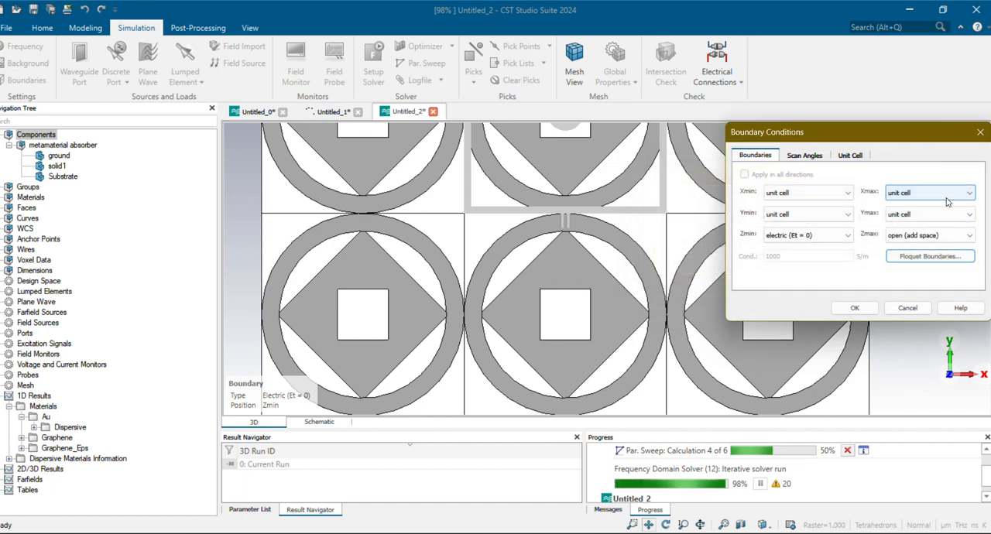
left_click(805, 157)
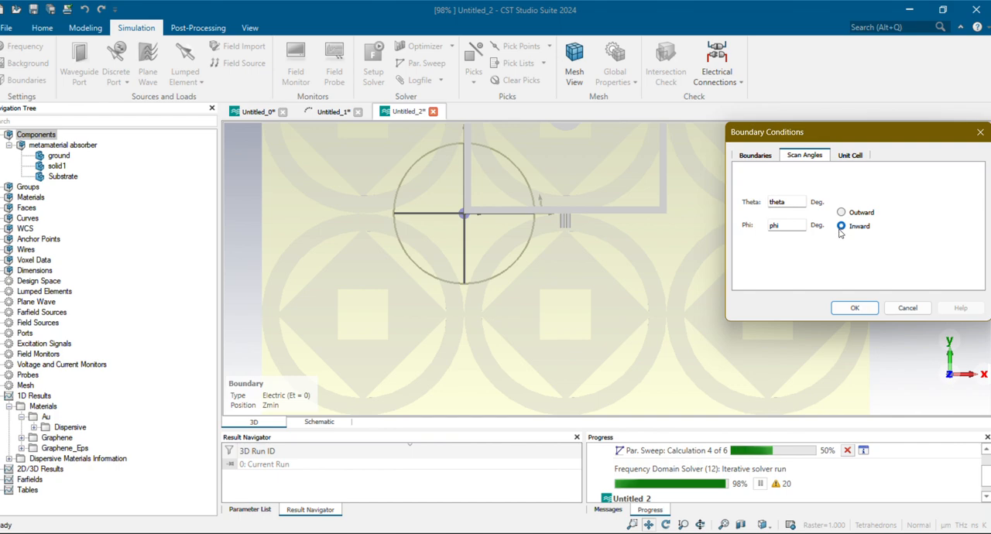
left_click(853, 308)
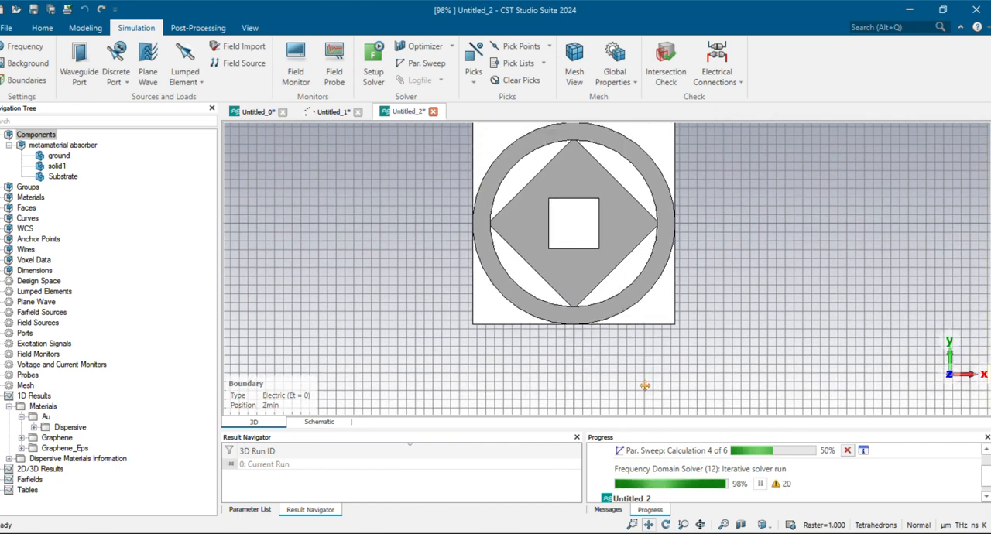
Display the Zmax port and examine its position relative to the absorber unit cell from several angles
left_click(25, 333)
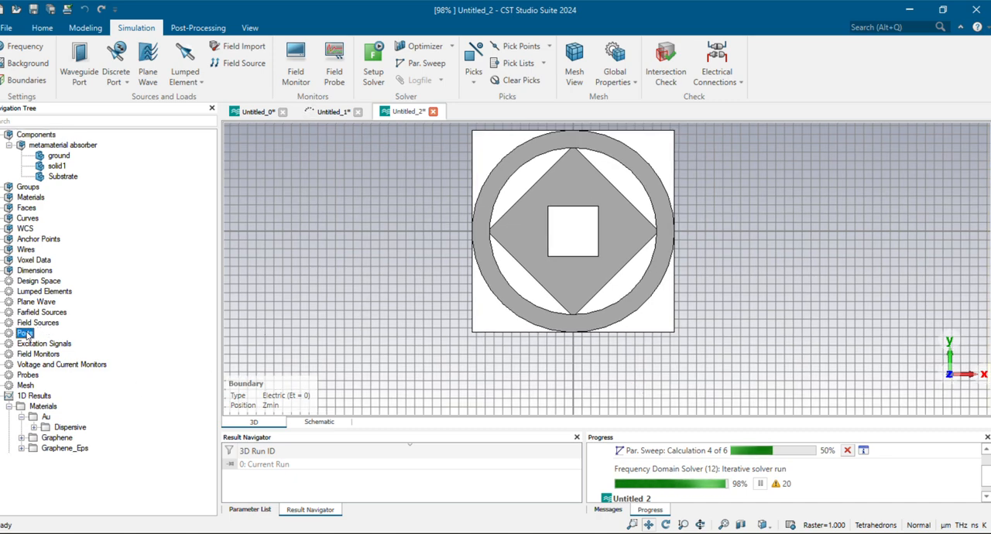
double_click(25, 333)
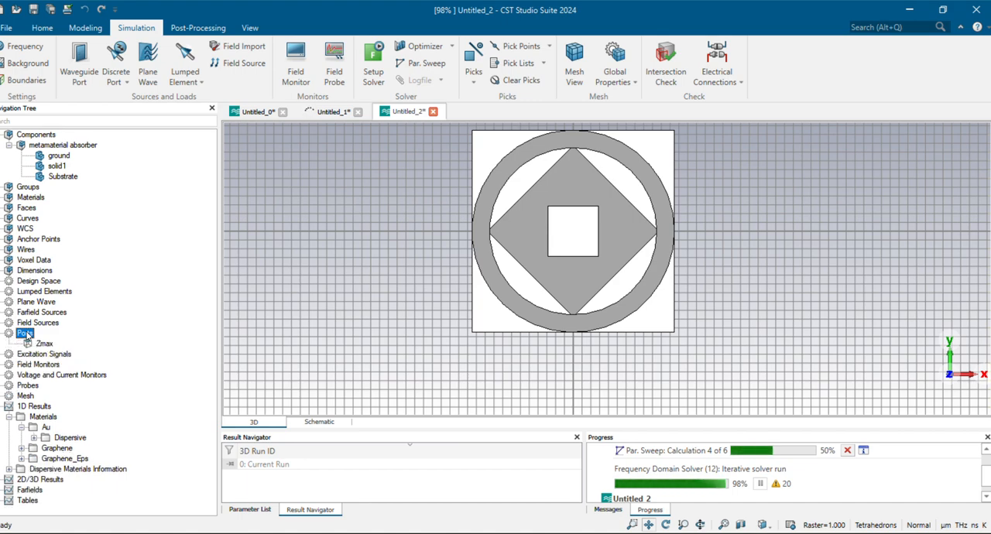
left_click(45, 345)
left_click_drag(329, 336, 376, 350)
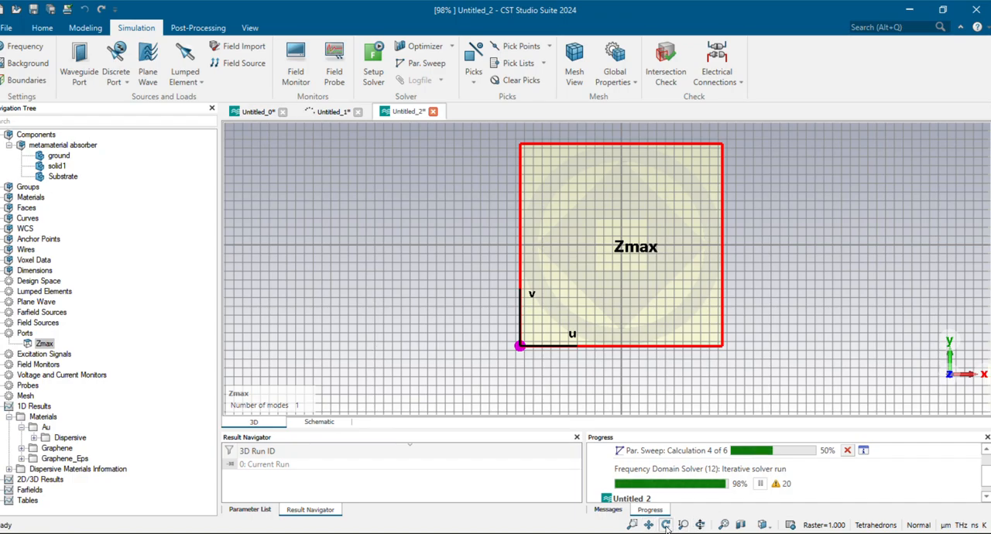
left_click_drag(532, 324, 764, 296)
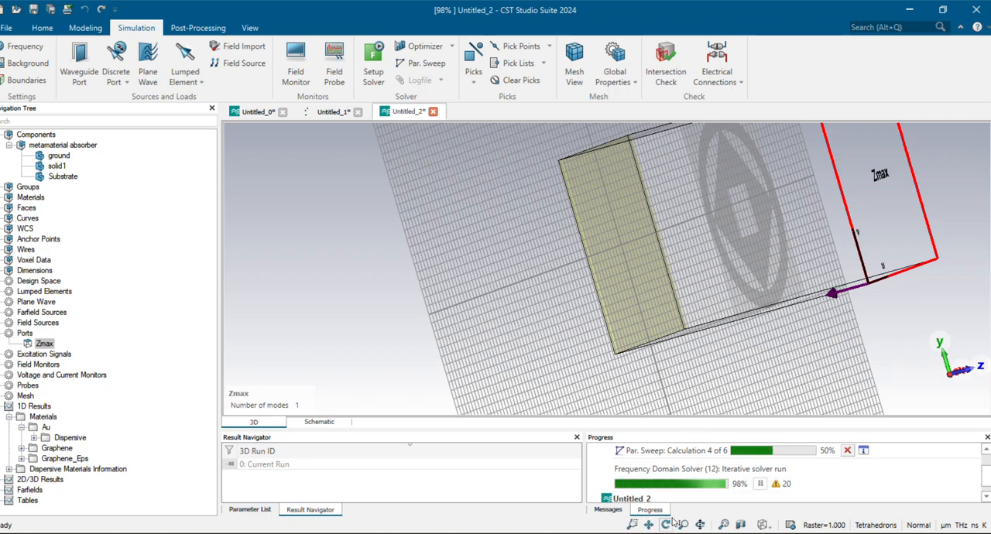
left_click(648, 525)
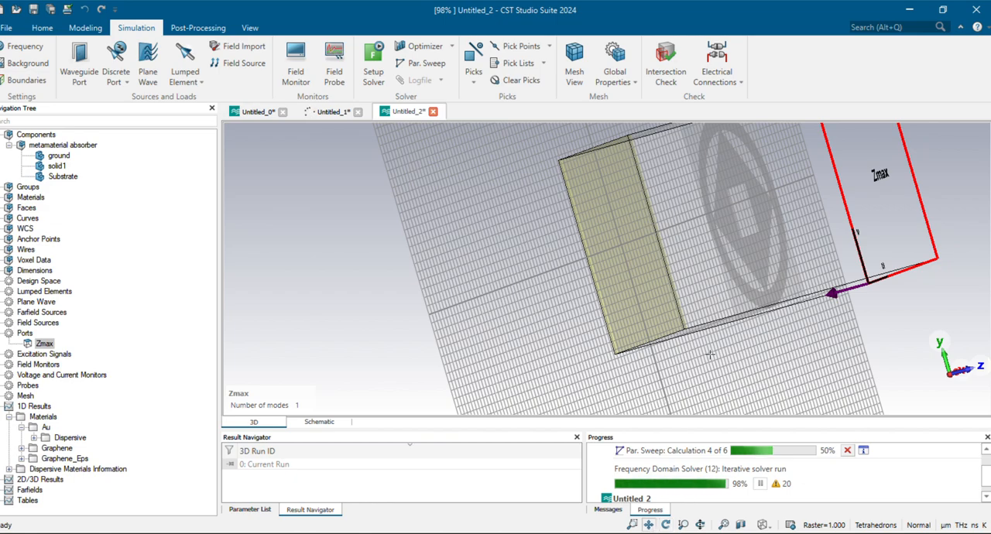
left_click_drag(710, 355, 714, 301)
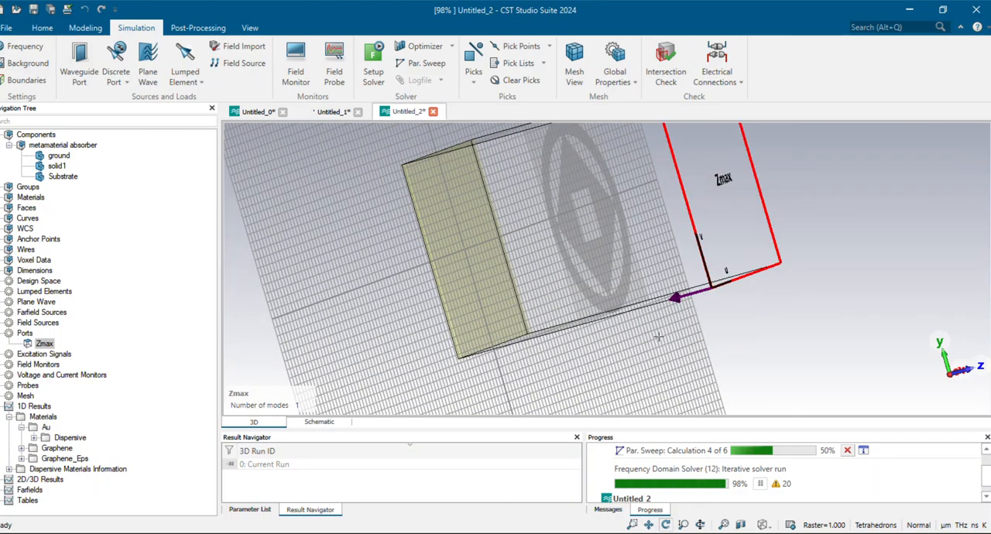
left_click_drag(658, 337, 425, 237)
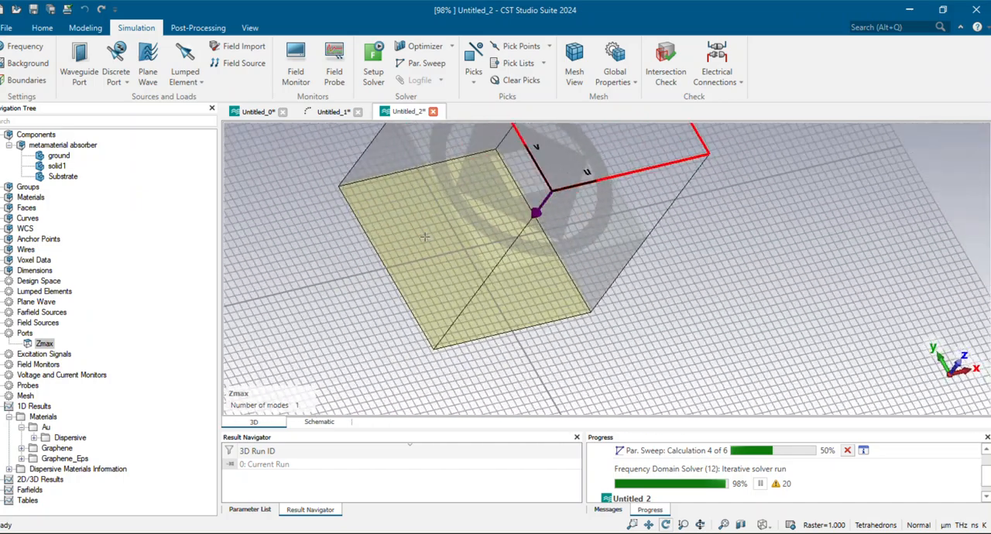
key("space")
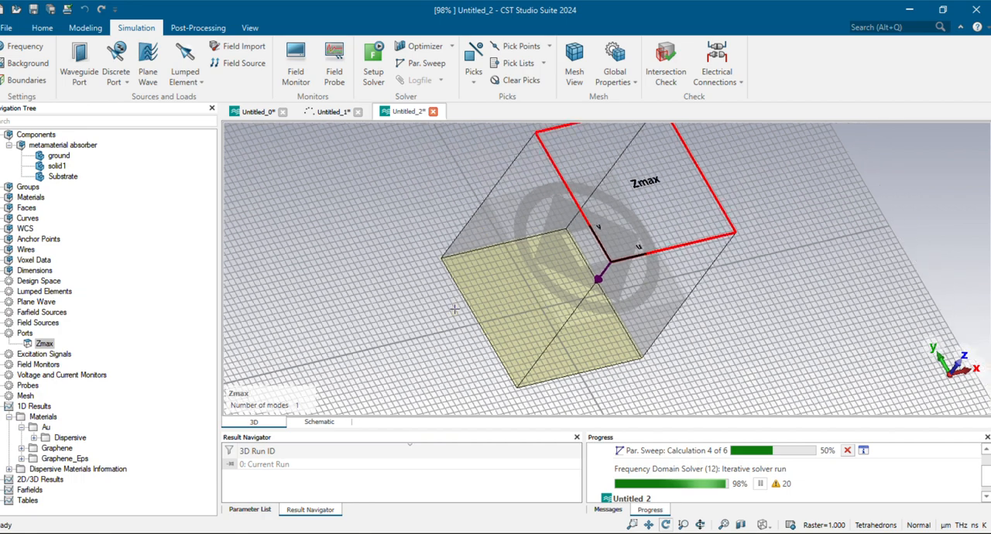
left_click_drag(582, 354, 423, 327)
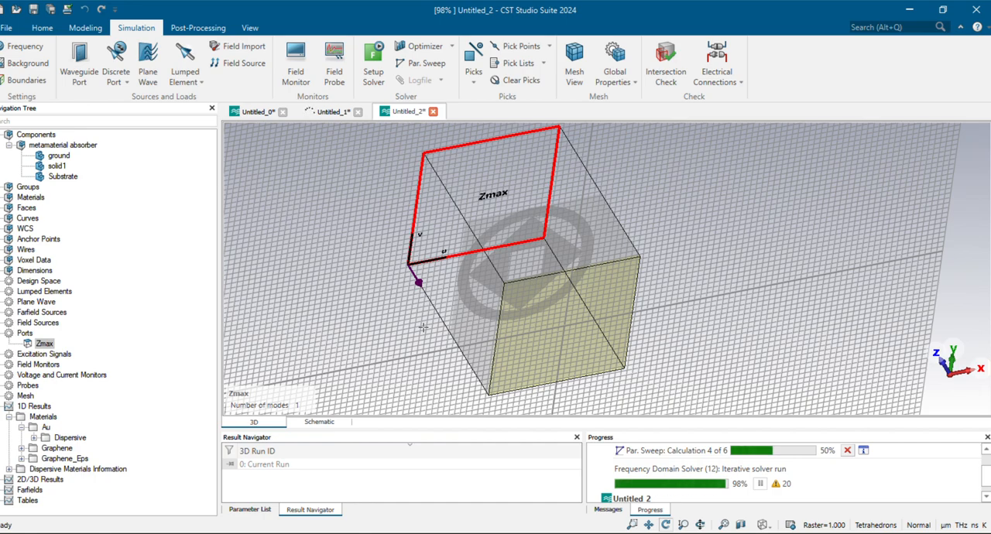
Compare the Zmax port and unit cell in the standard orthogonal views, ending with the XY-plane view
key("5")
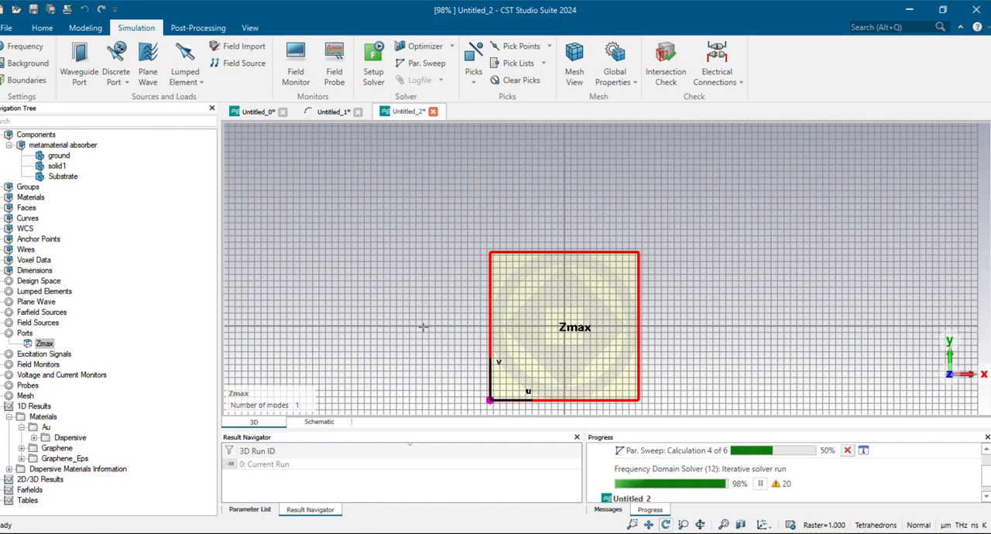
key("space")
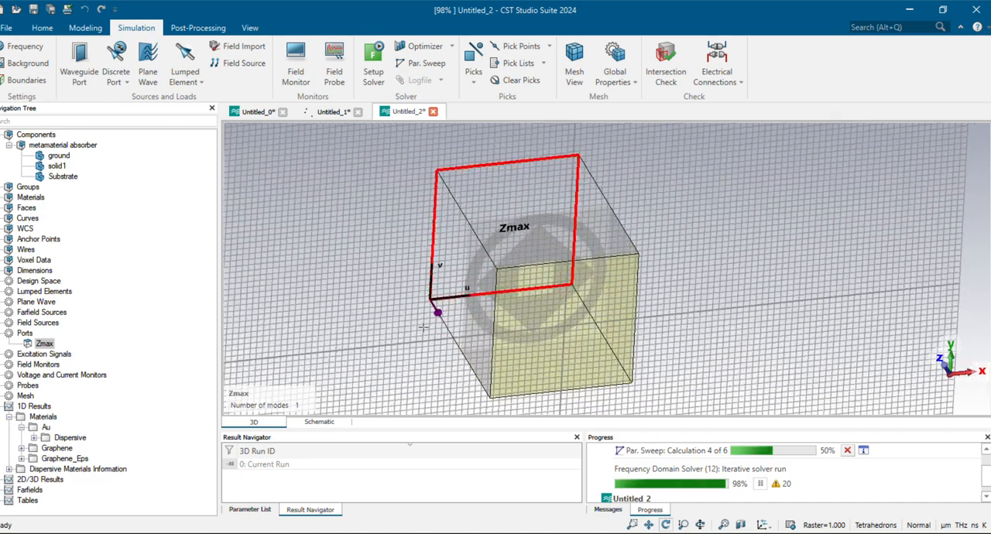
key("2")
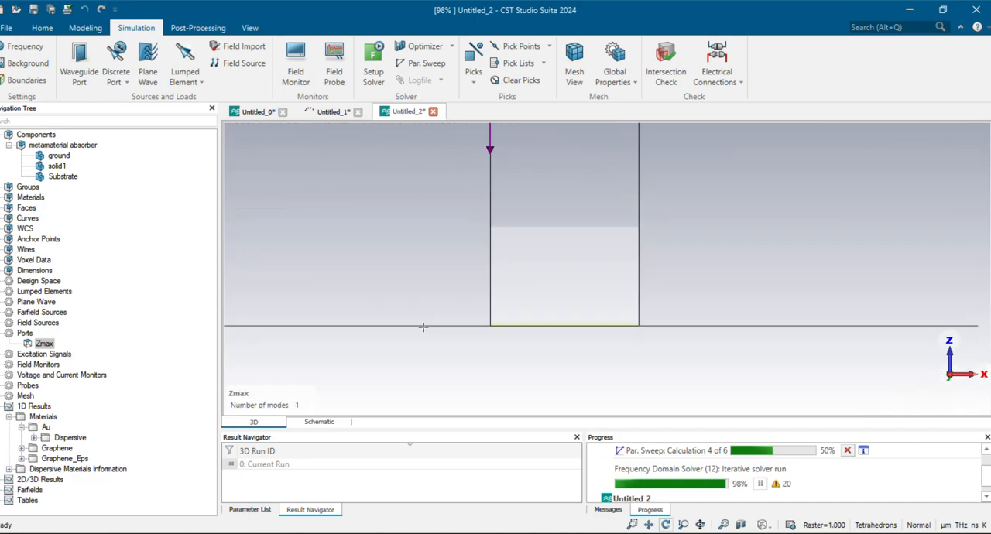
key("3")
key("6")
key("4")
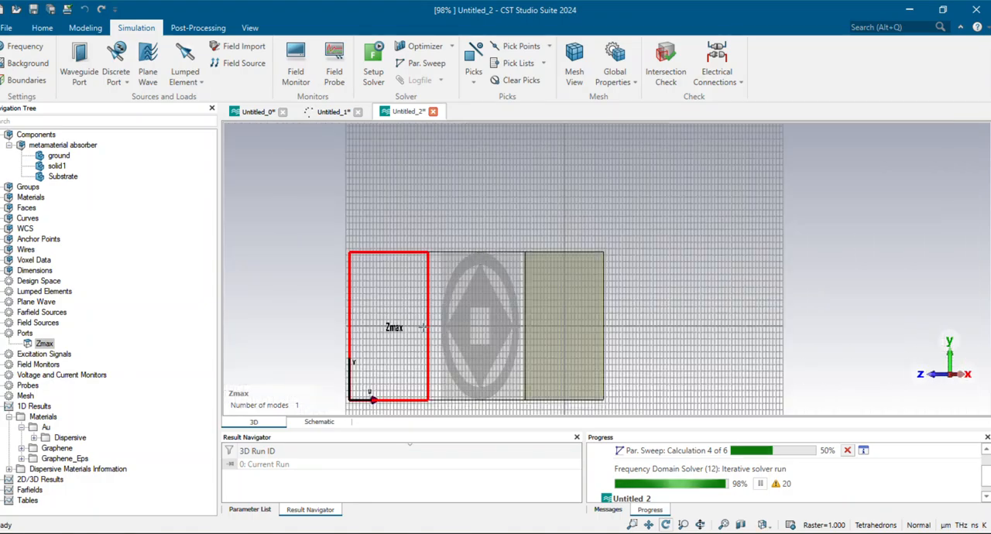
key("5")
key("8")
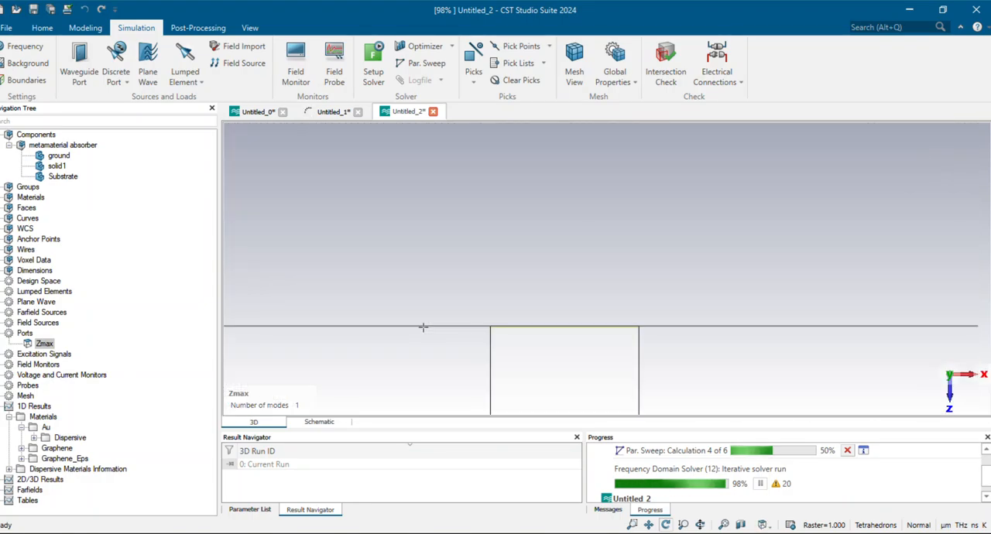
key("5")
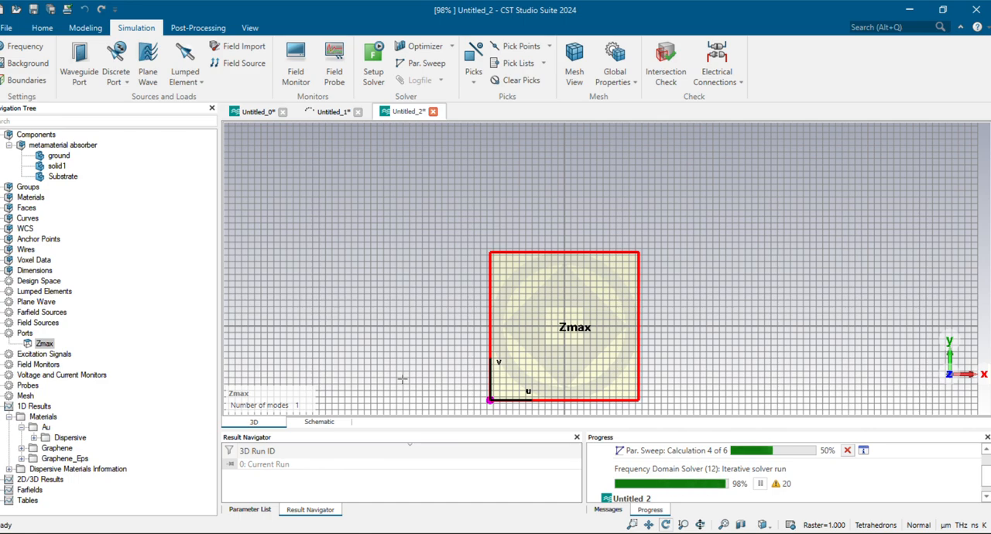
Add an E-field monitor at a frequency of 4.5 THz with automatic naming
left_click(298, 67)
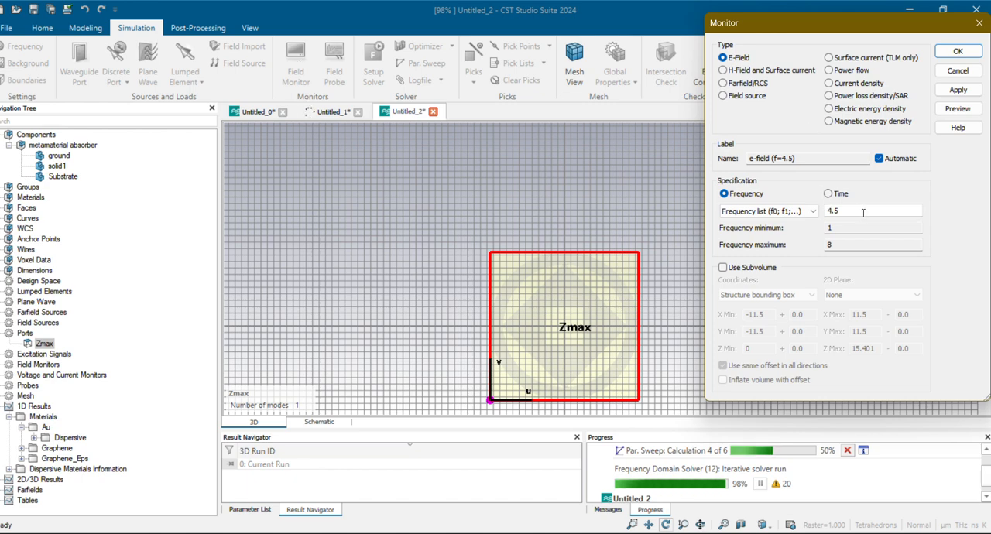
left_click(849, 210)
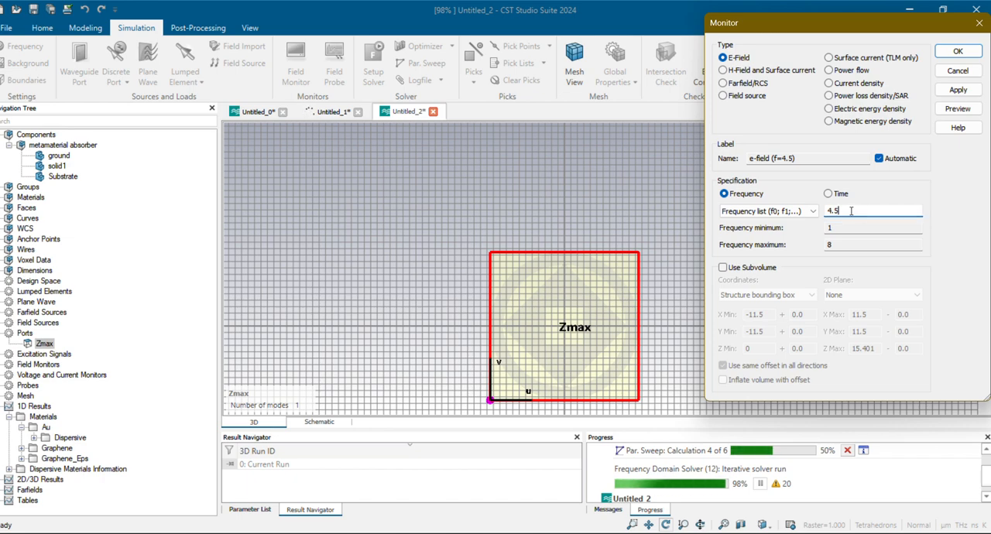
double_click(849, 210)
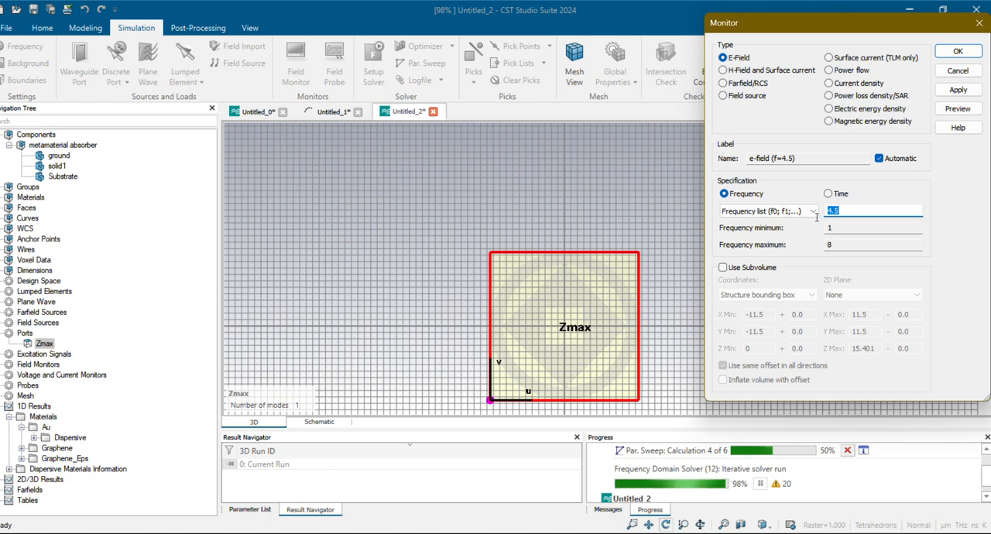
left_click(871, 210)
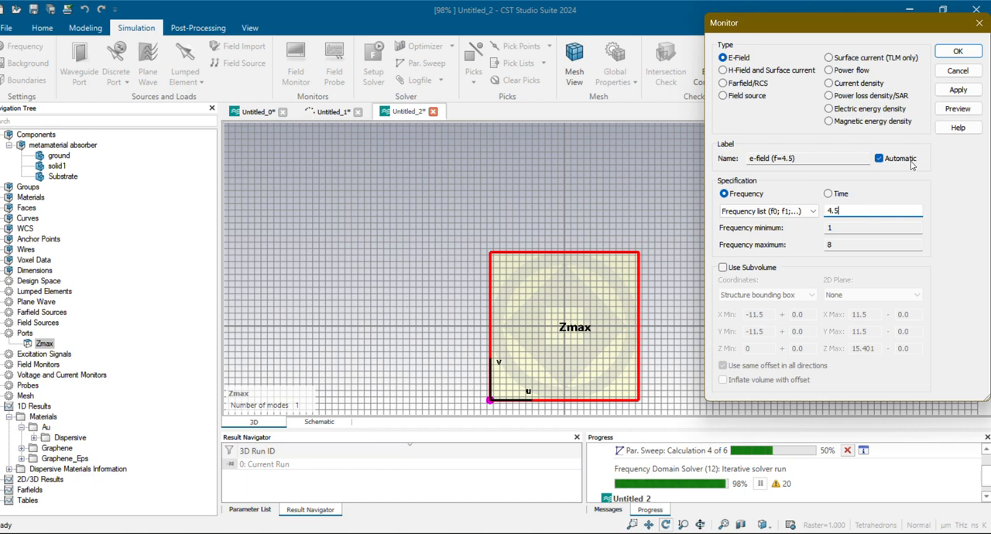
left_click(958, 51)
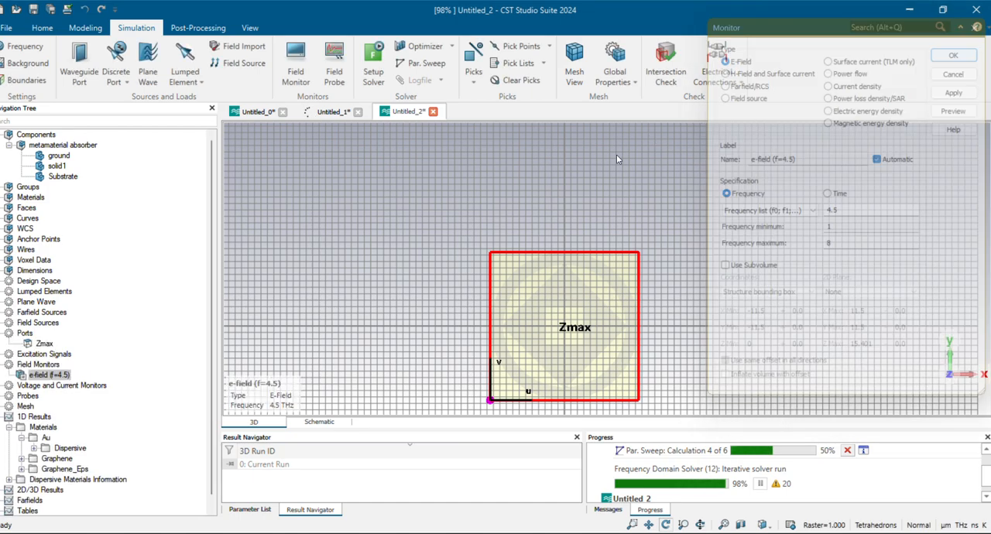
Add a second E-field monitor at a frequency of 3 THz
left_click(288, 69)
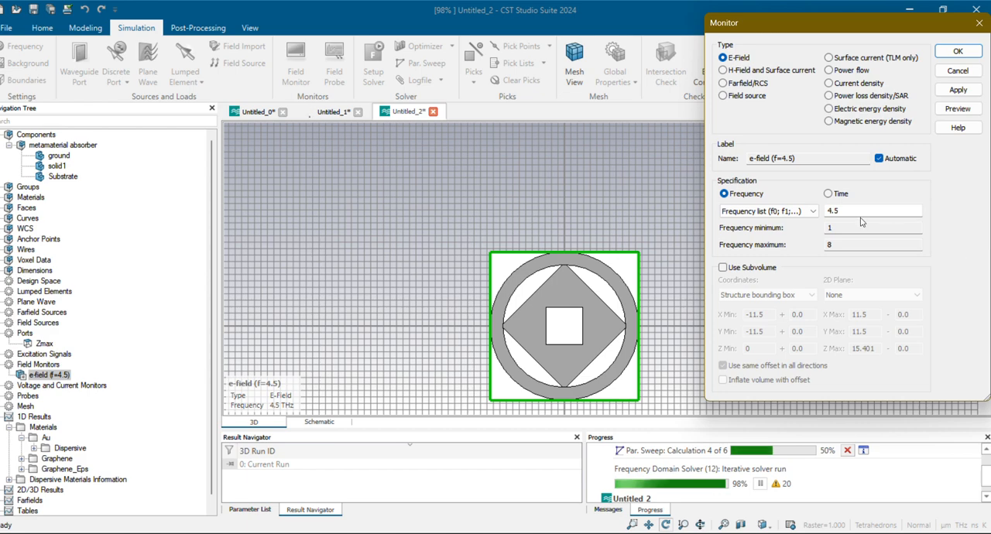
double_click(834, 211)
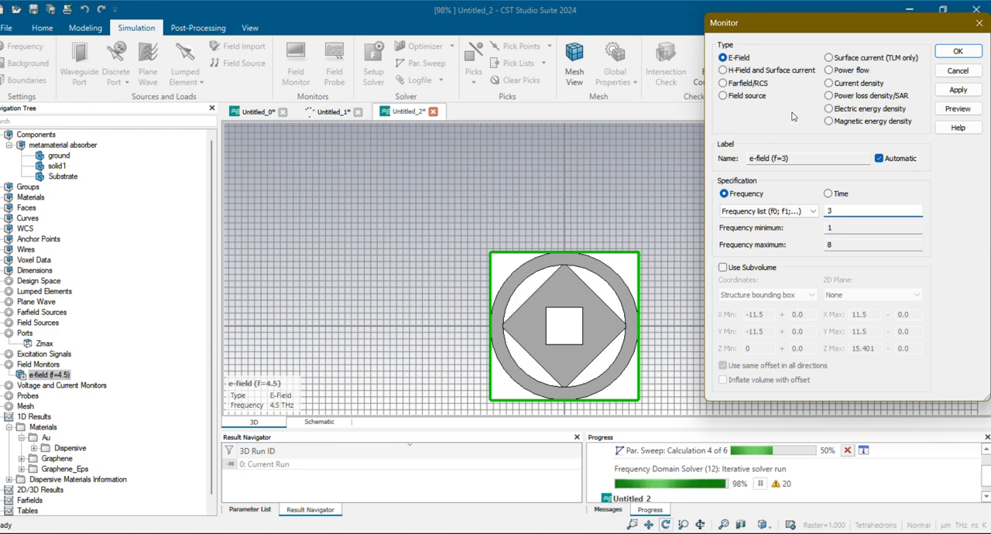
left_click(958, 52)
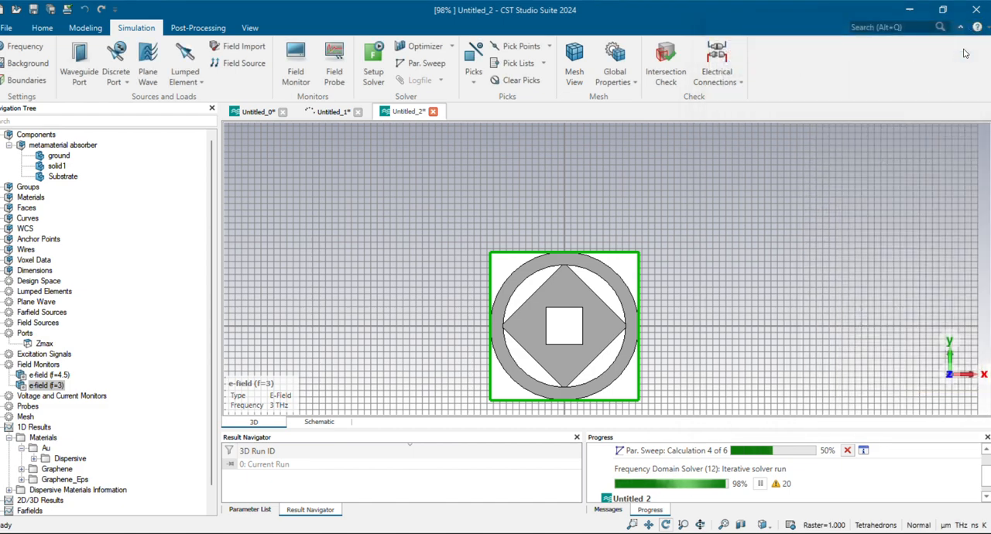
Check the project tree entries and review the Frequency Domain Solver parameters without starting the simulation
scroll(101, 429, "down", 1)
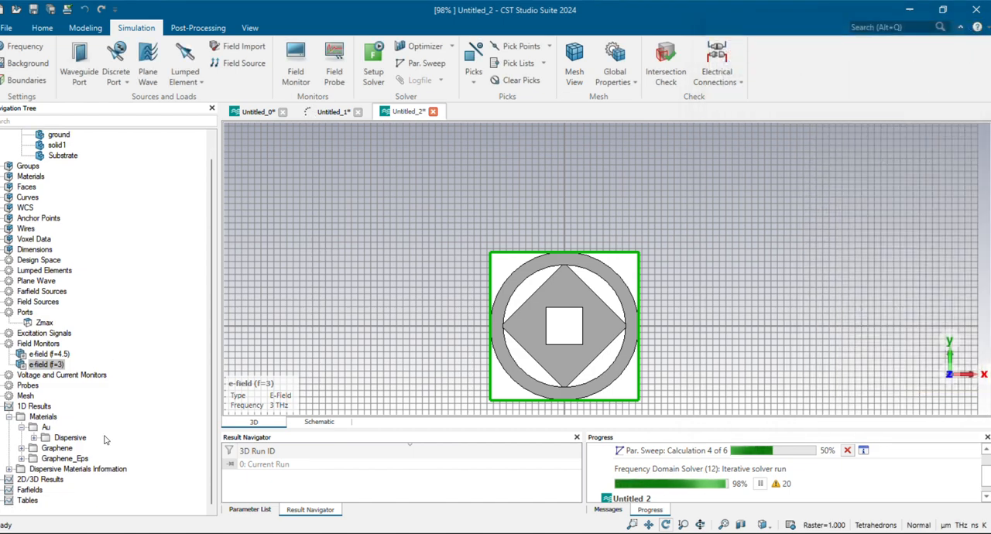
scroll(105, 439, "up", 1)
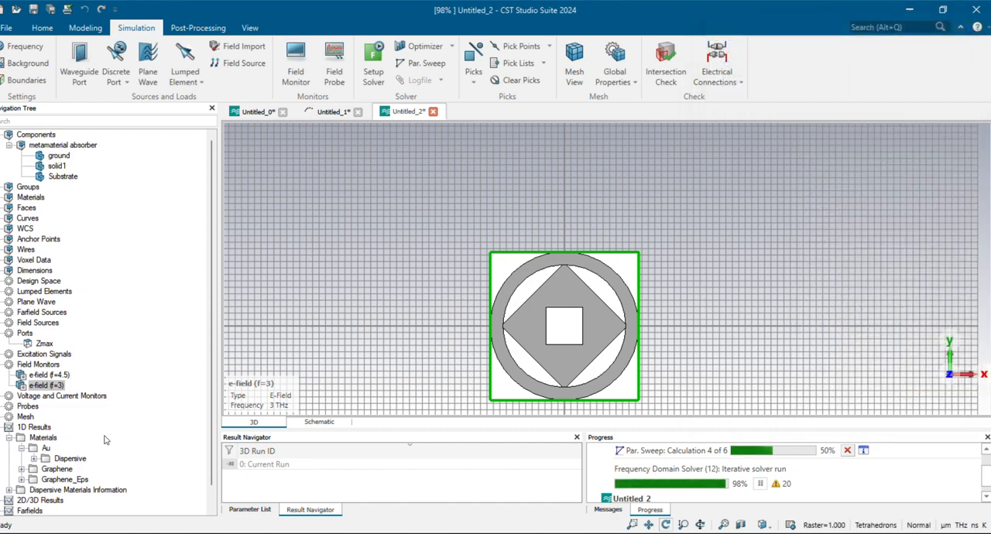
left_click(376, 65)
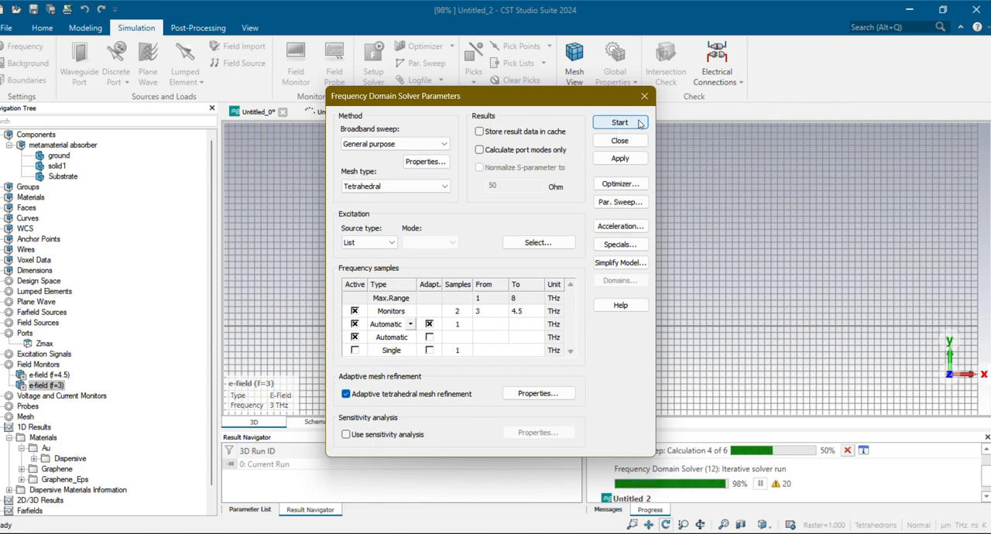
left_click(647, 101)
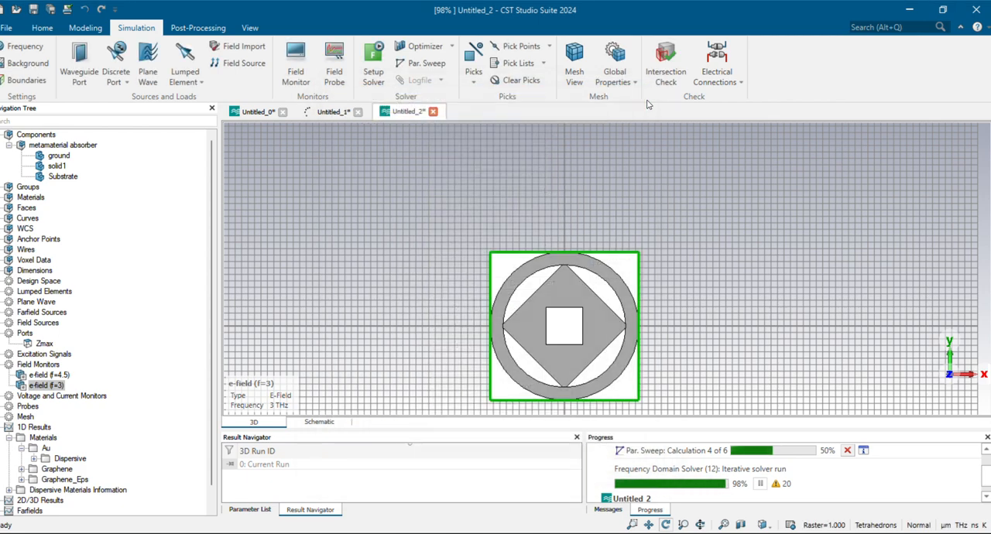
Create a parameter sweep sequence with a linear sweep of Graphene_chemPotential from 0 to 1 using 6 samples
left_click(428, 64)
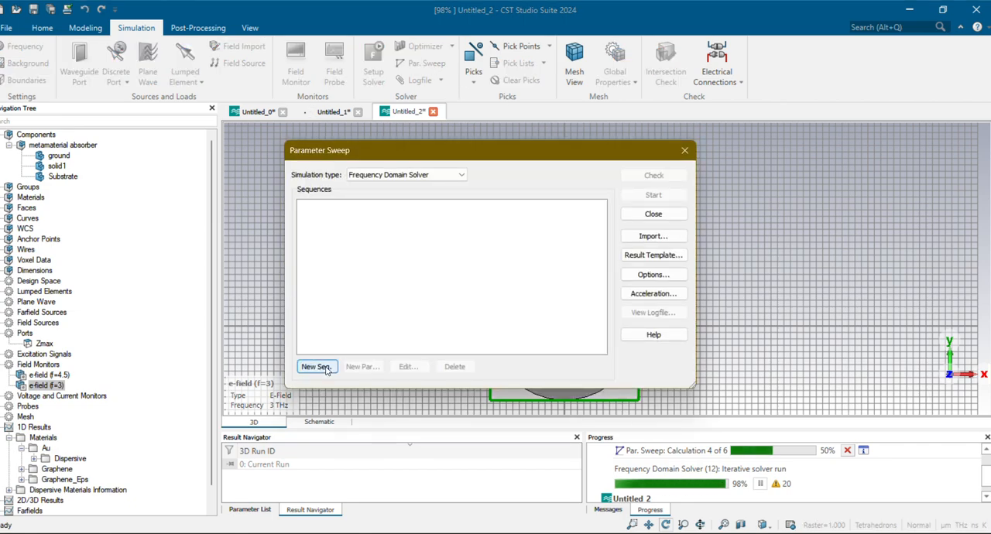
left_click(325, 370)
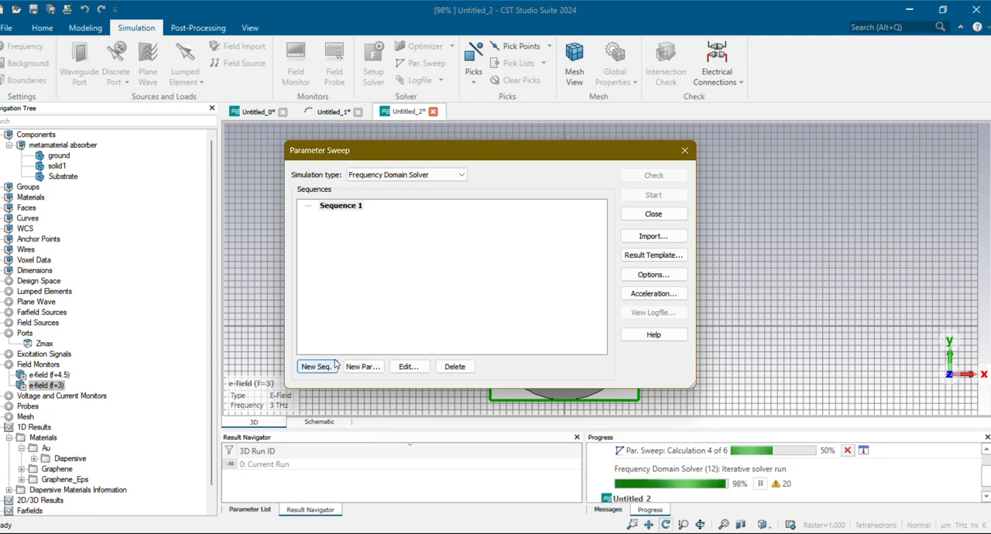
left_click(363, 367)
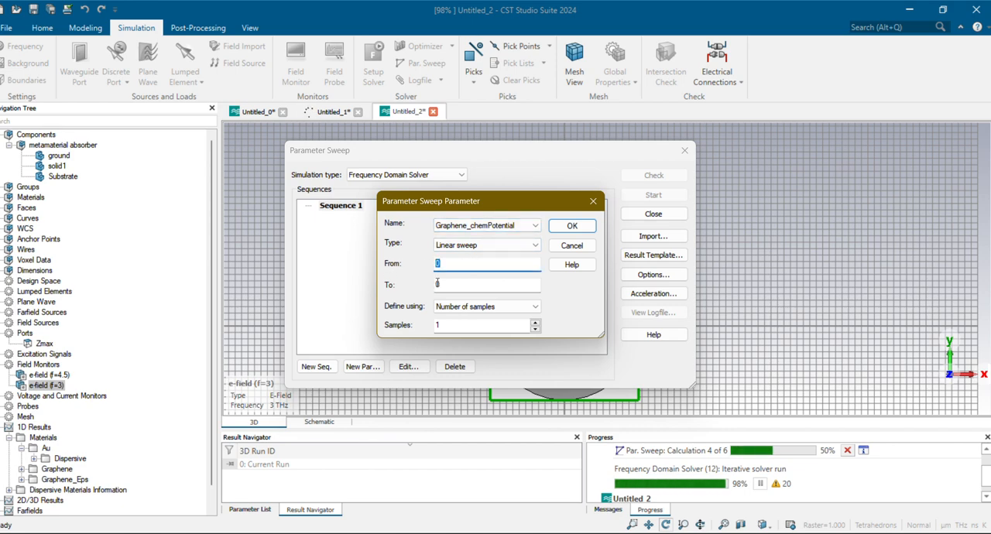
key("Tab")
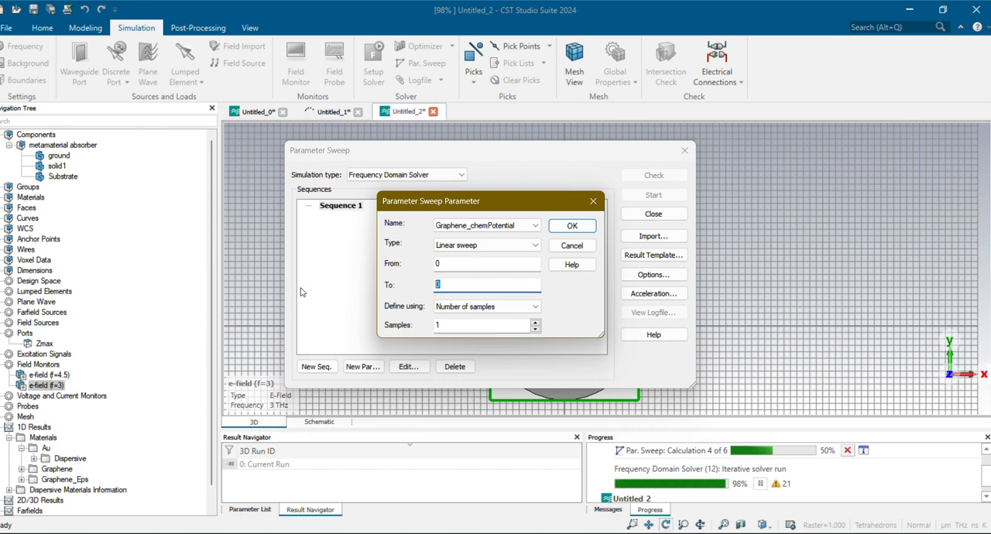
type("1")
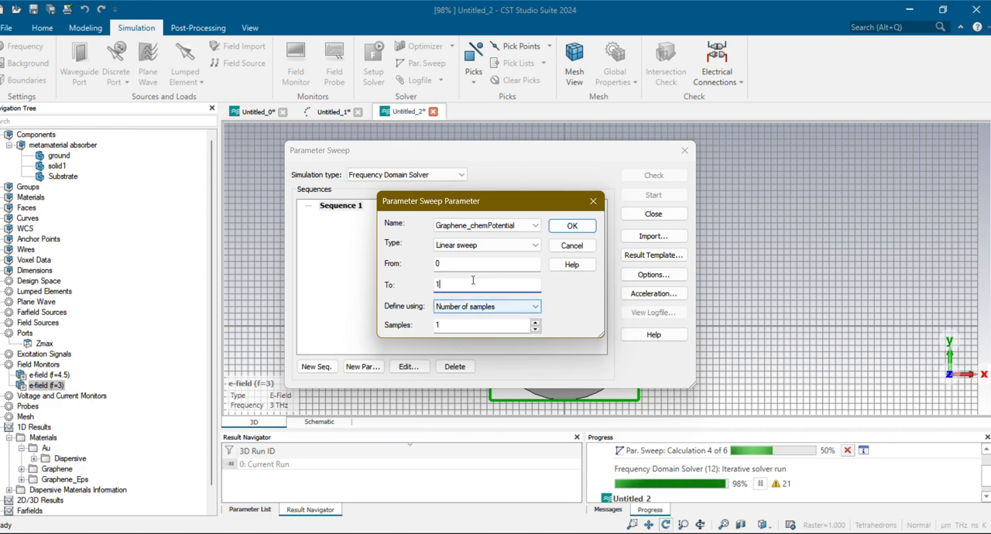
left_click(486, 246)
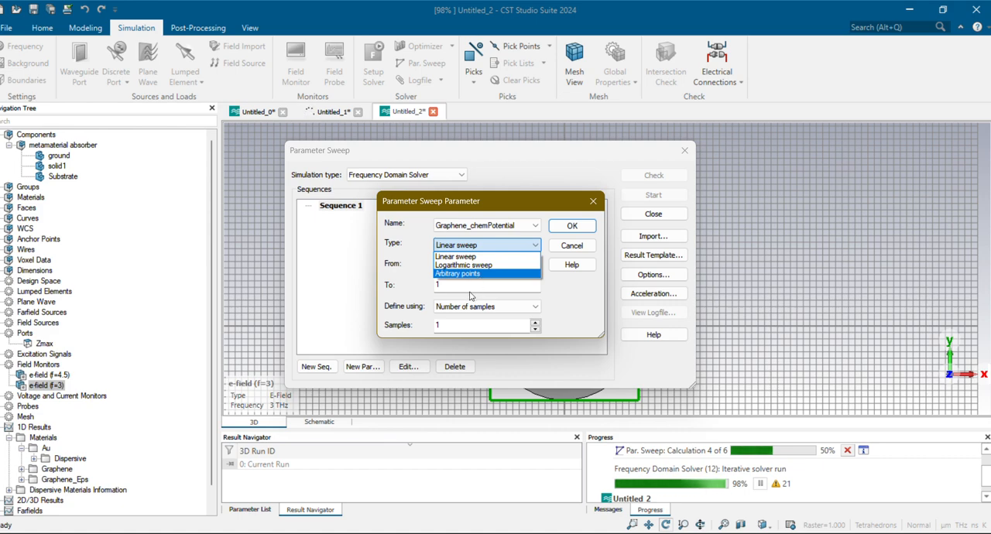
left_click(519, 258)
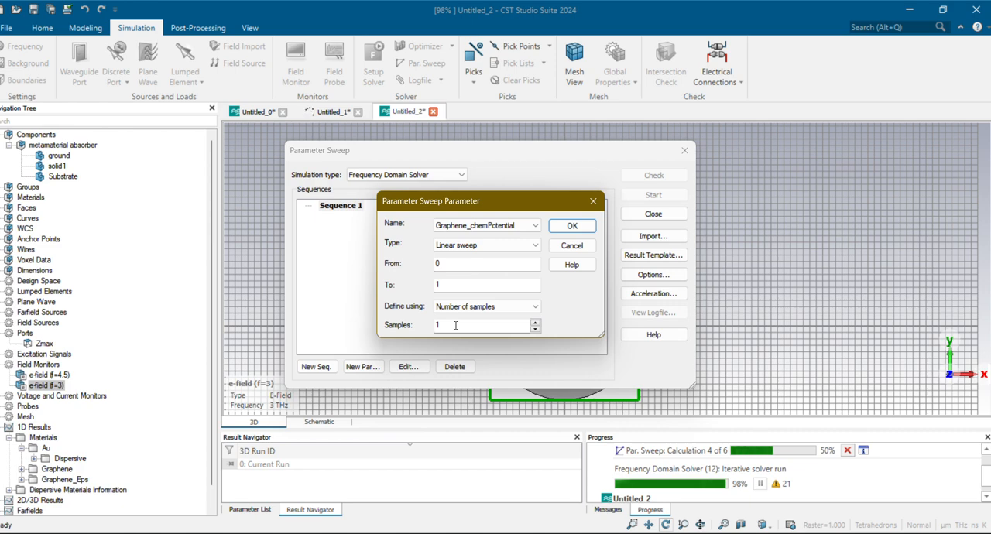
double_click(455, 325)
type("6")
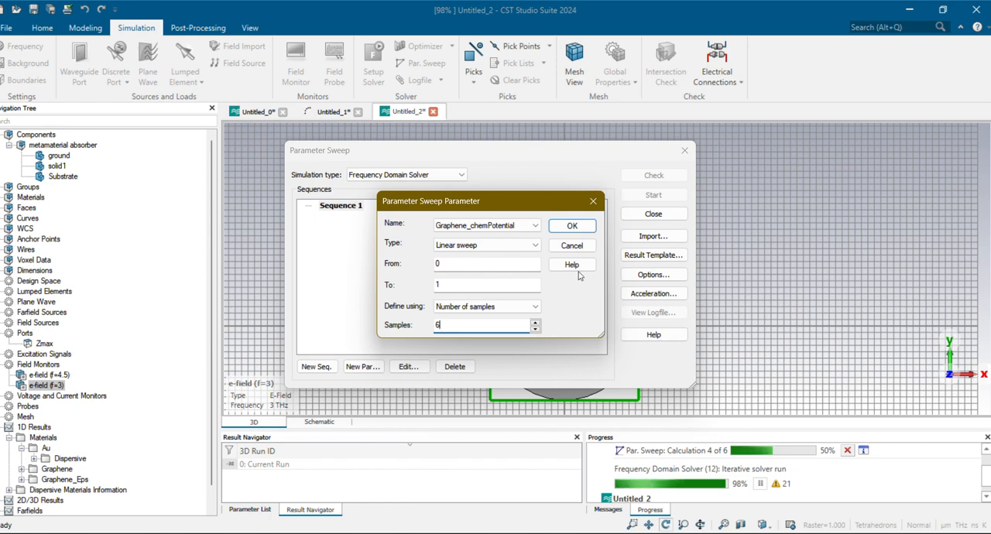
left_click(572, 225)
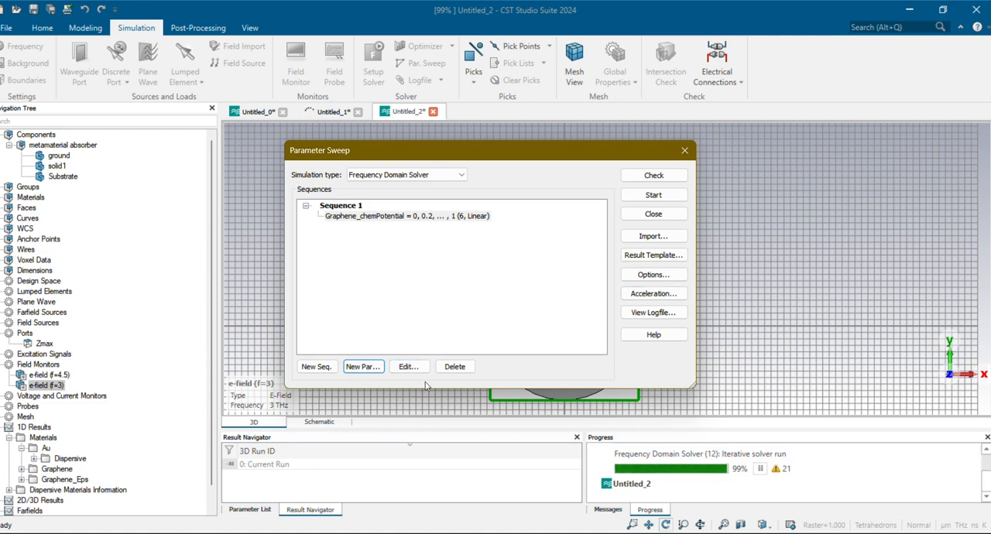
Add parameter h to Sequence 1 as a linear sweep from 15 to 20 with 6 samples
left_click(364, 367)
left_click(488, 225)
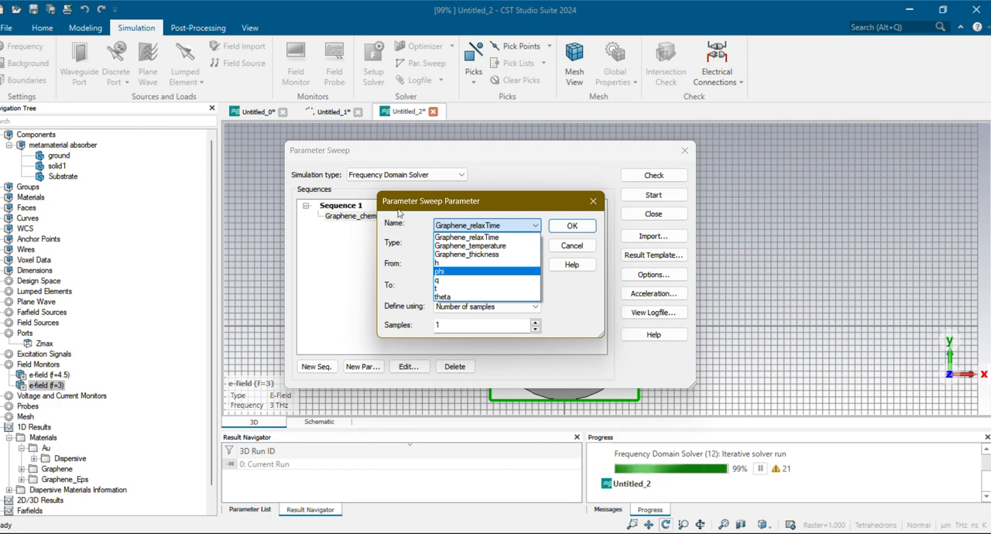
left_click(441, 262)
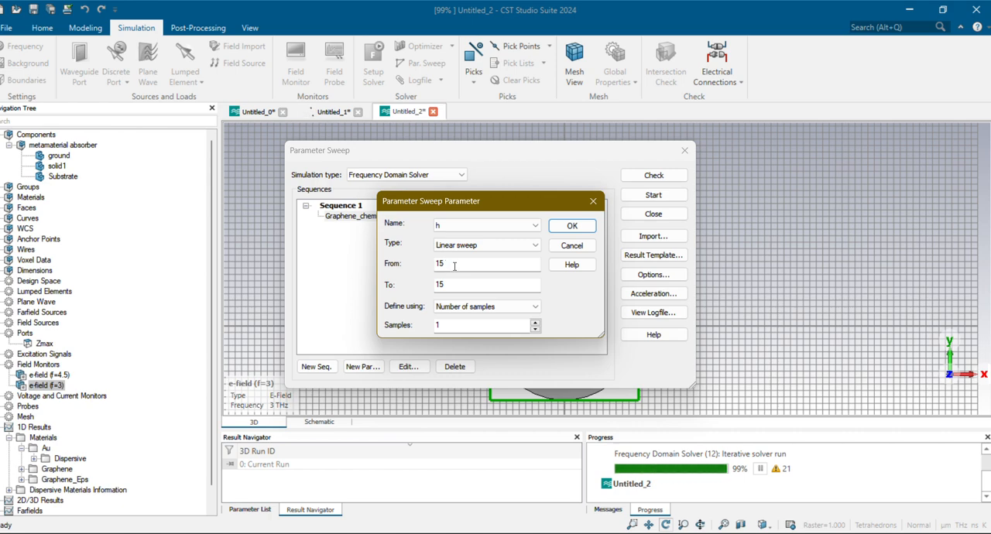
left_click_drag(452, 283, 430, 282)
type("20")
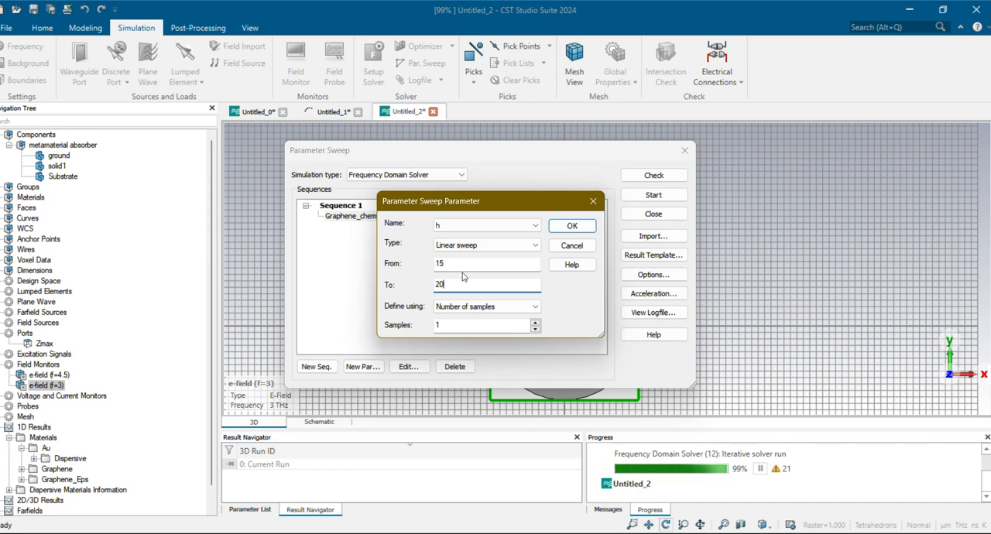
key("Tab")
key("Tab")
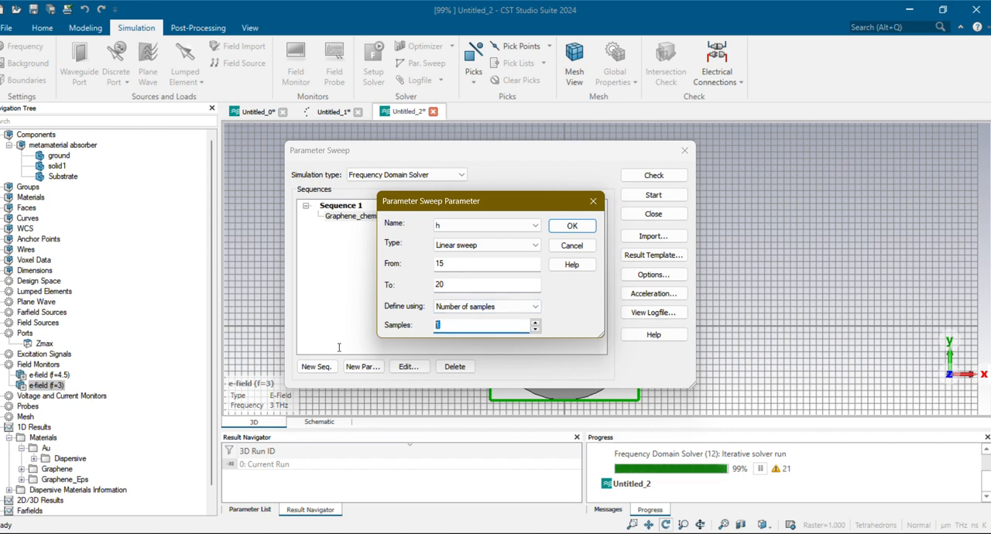
type("6")
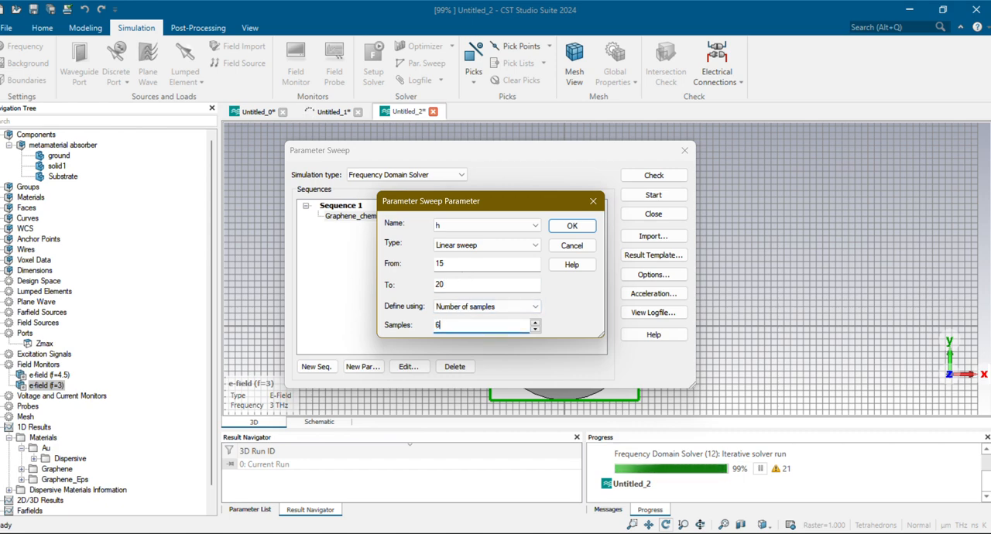
left_click(572, 226)
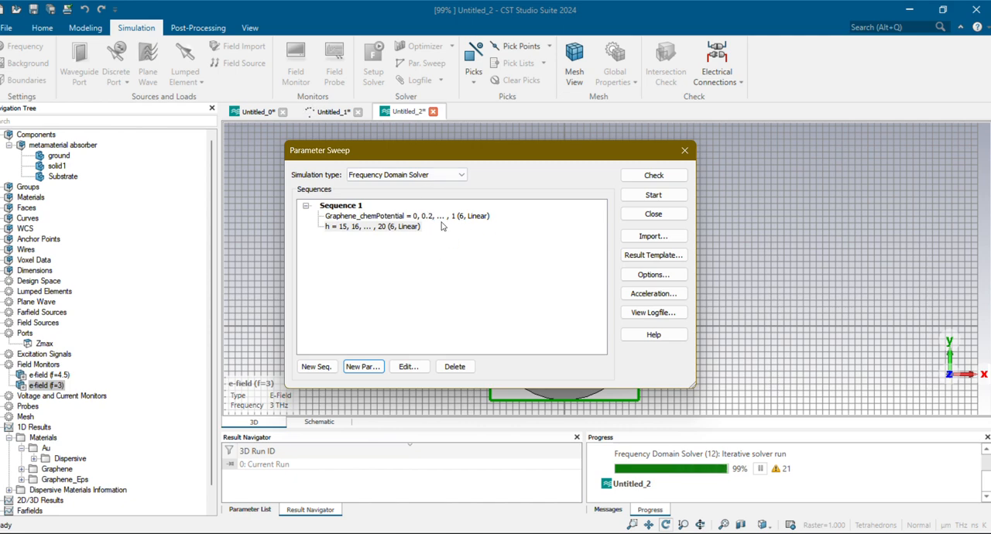
Review the swept parameters in Sequence 1 and the running sweep's progress, closing the sweep setup without starting it
mouse_move(418, 221)
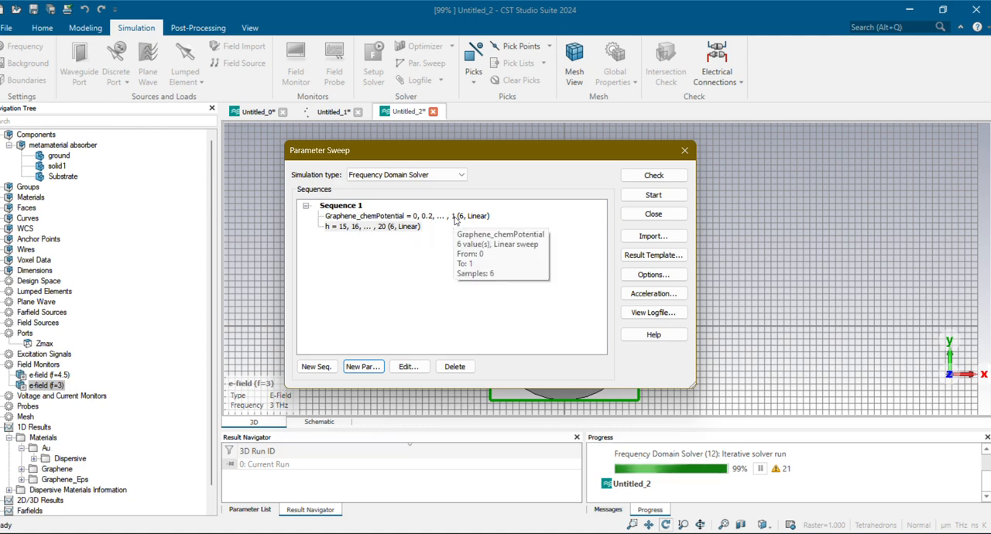
mouse_move(343, 232)
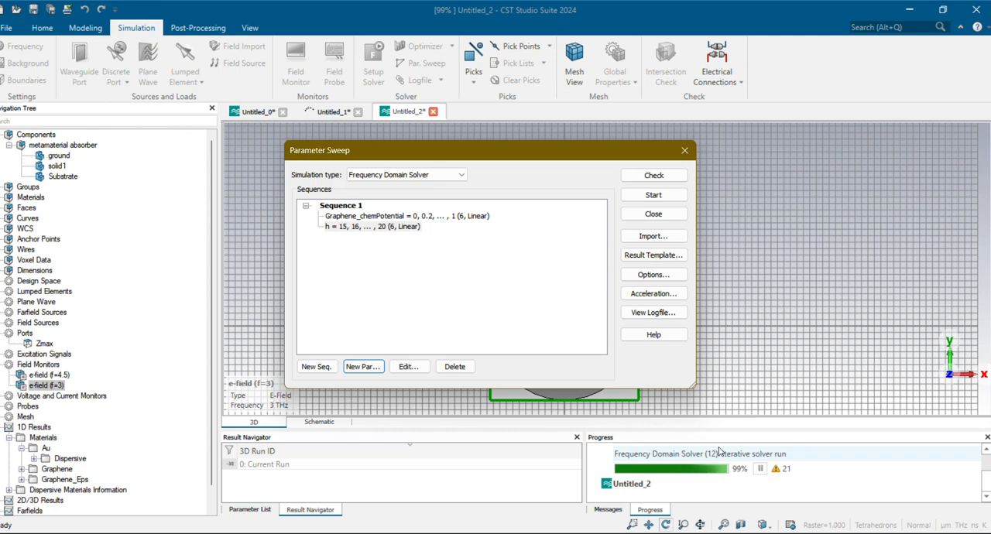
scroll(700, 492, "up", 1)
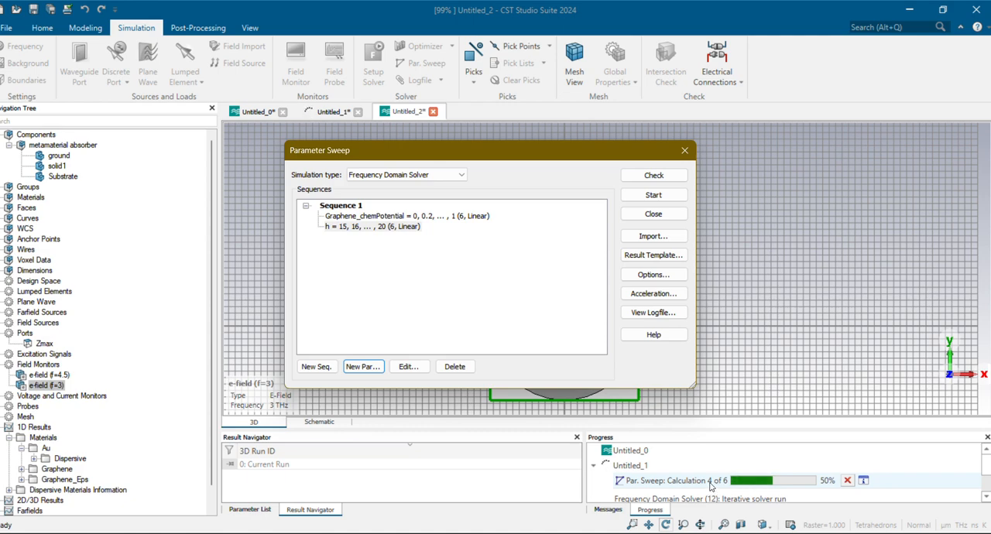
scroll(722, 484, "down", 1)
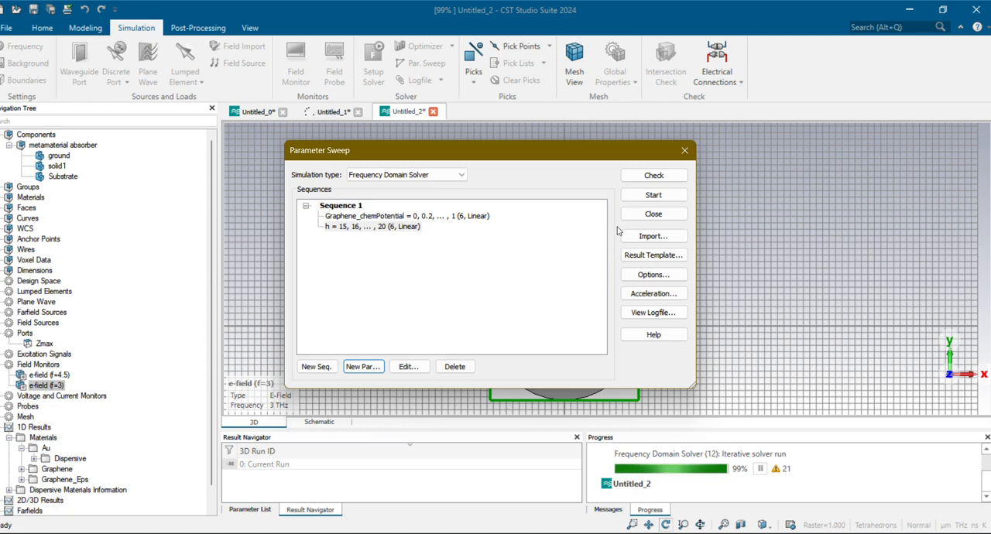
left_click(685, 152)
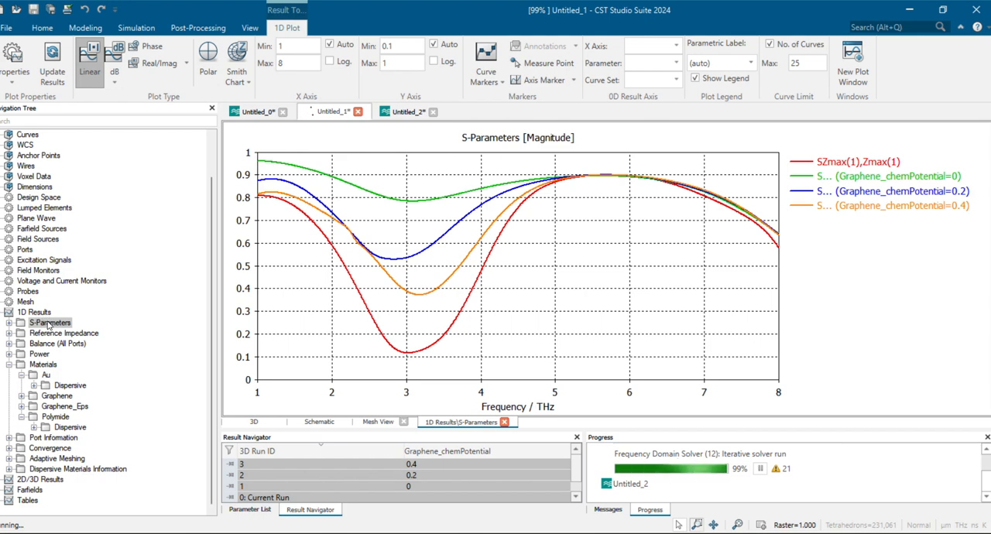
Display the SZmax(1),Zmax(1) curve in Untitled_1 separately for Graphene_chemPotential values 0, 0.2 and 0.4
double_click(48, 324)
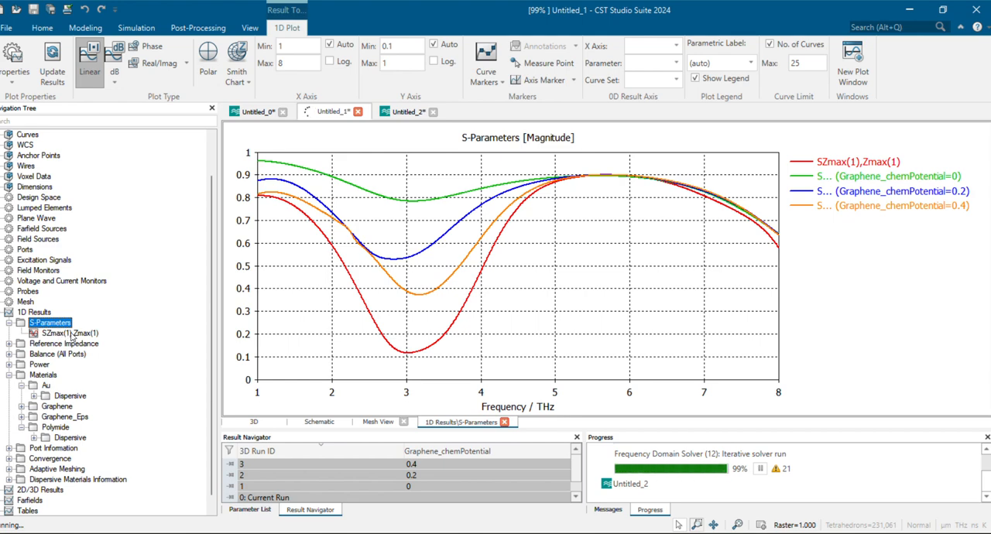
left_click(70, 333)
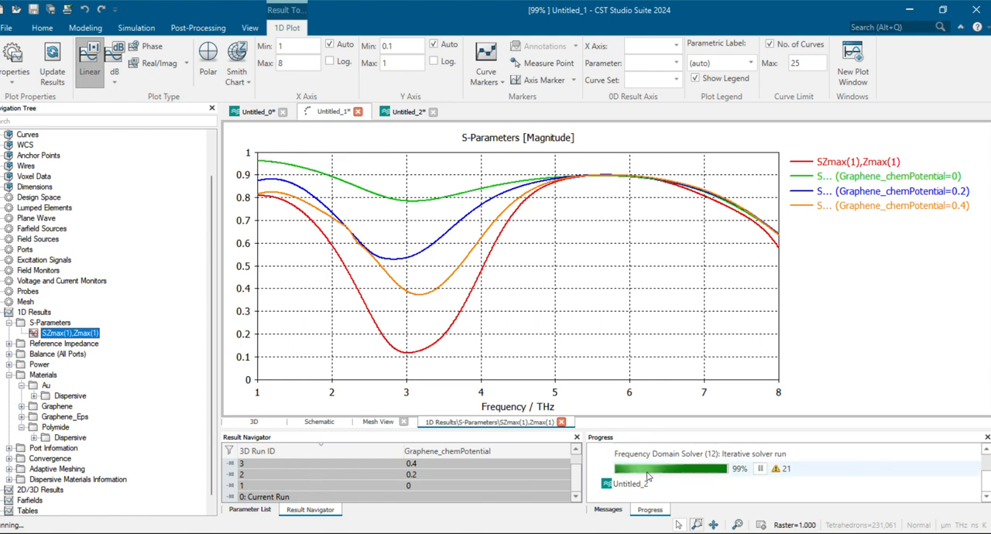
scroll(685, 491, "up", 1)
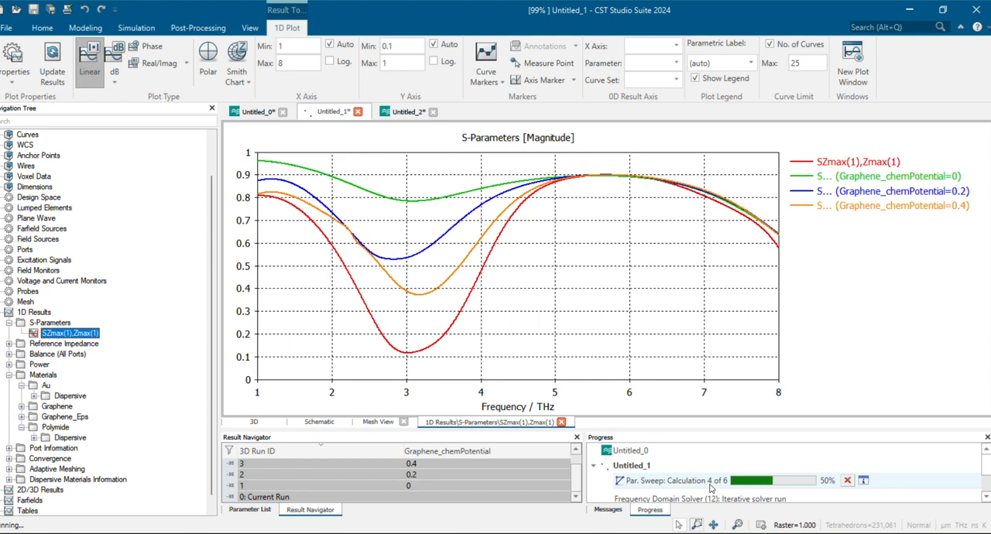
left_click(417, 486)
left_click(417, 486)
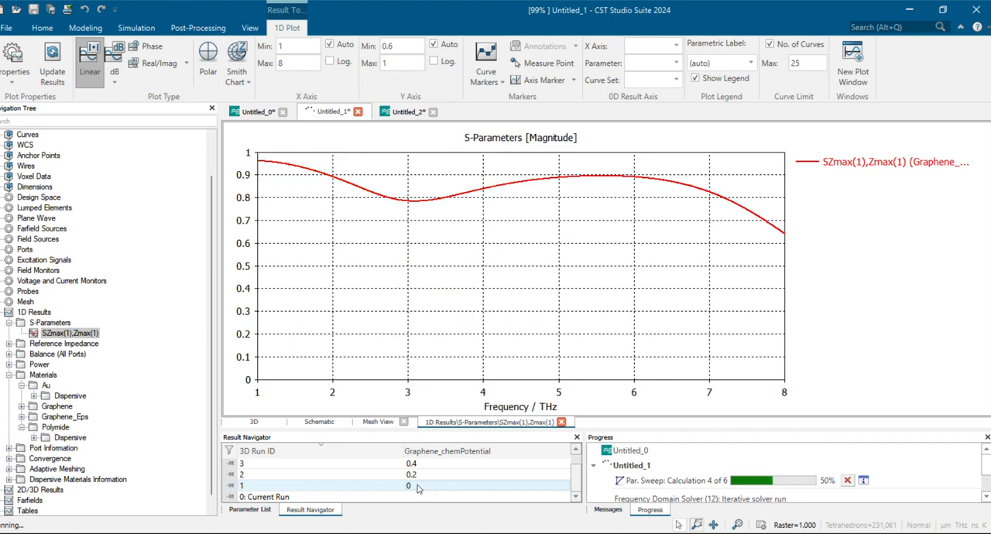
left_click(415, 476)
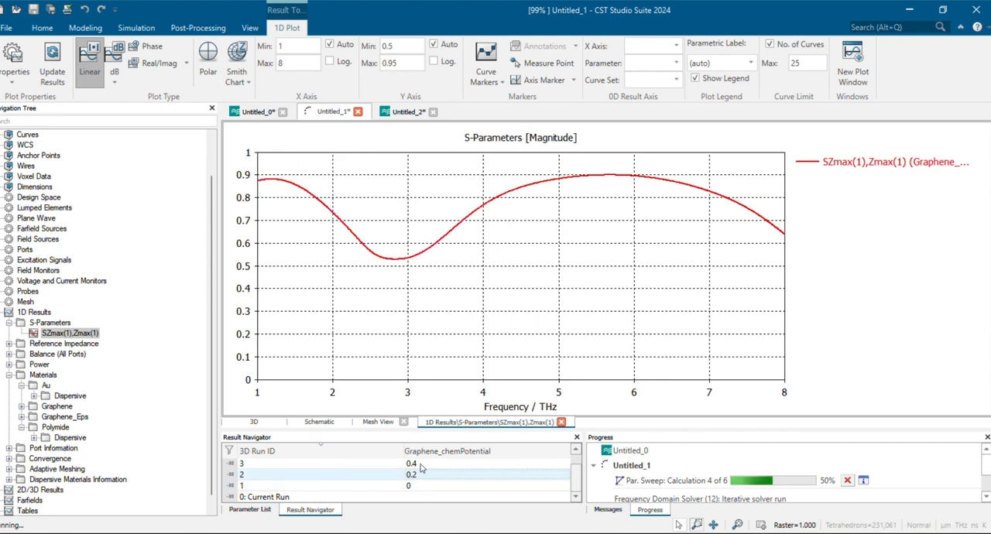
left_click(420, 464)
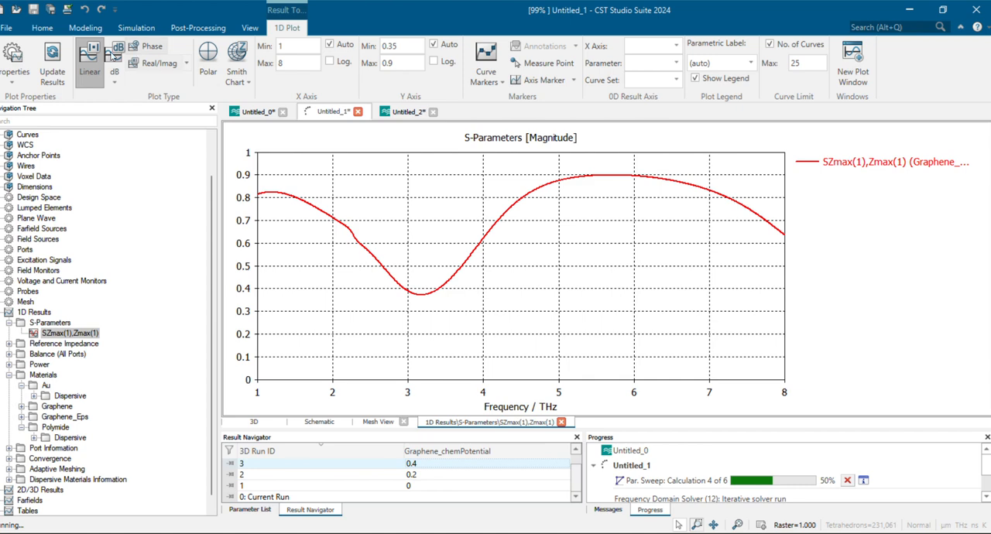
View the 0.4 run's S-parameter curve in dB, phase and real/imaginary form, ending with linear magnitude
left_click(295, 37)
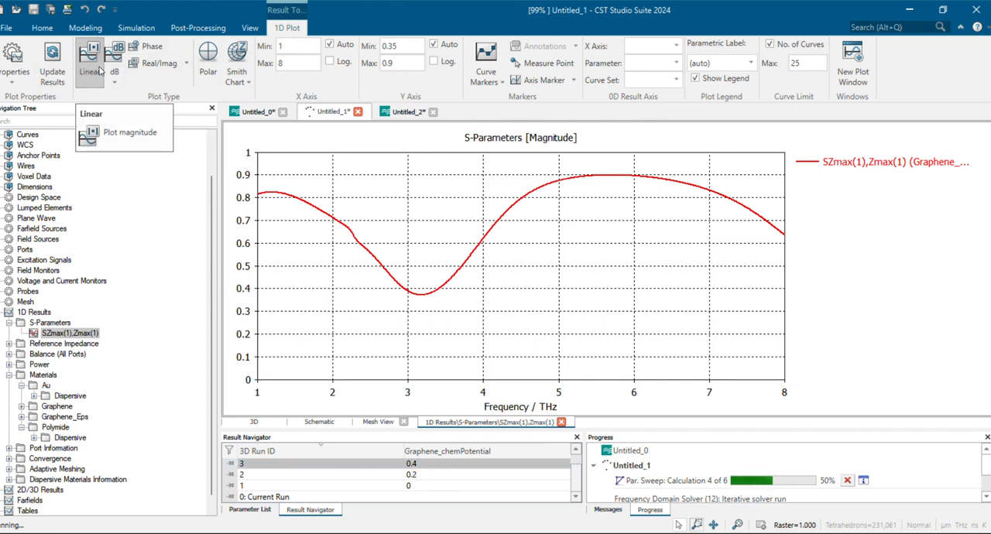
left_click(100, 71)
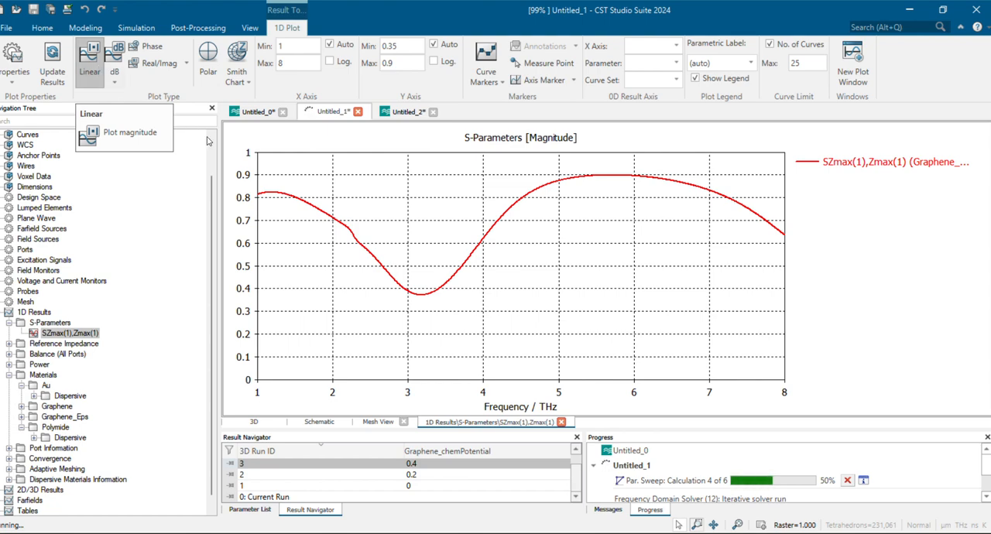
left_click(116, 69)
left_click(114, 53)
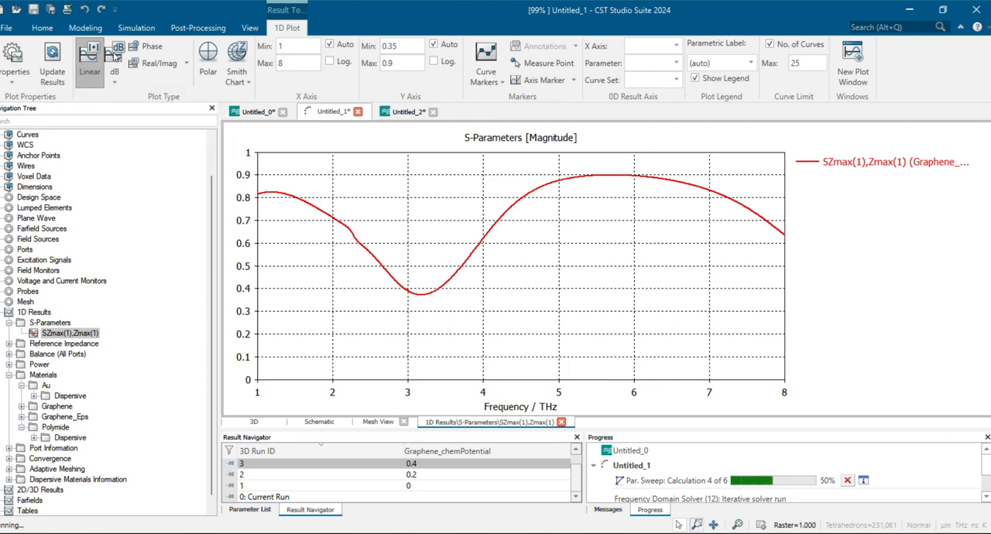
left_click(115, 60)
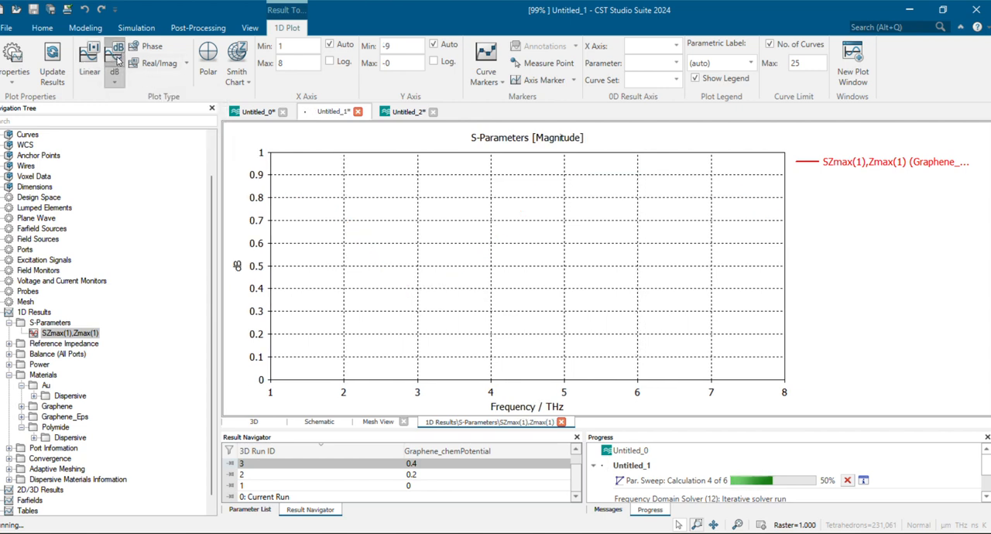
left_click(356, 463)
left_click(378, 356)
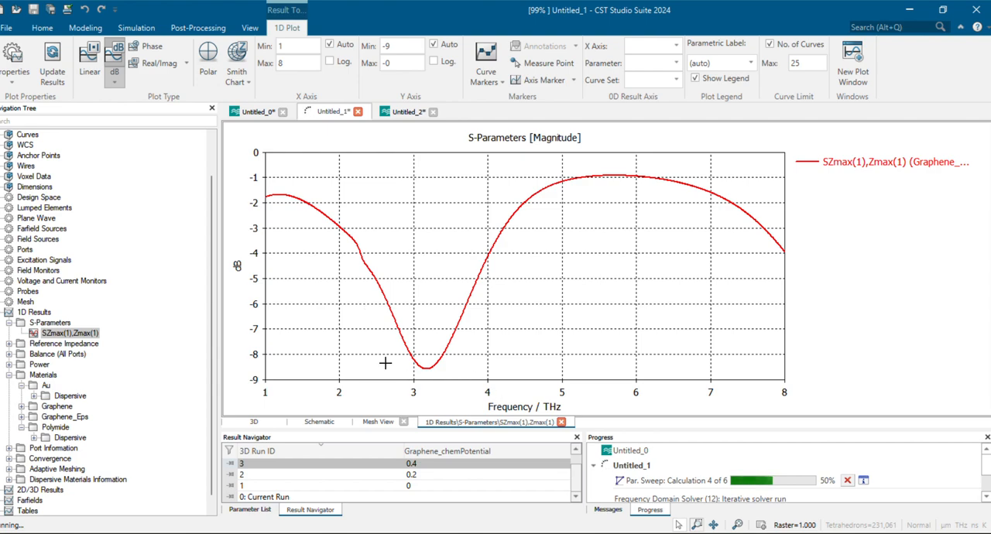
left_click(152, 48)
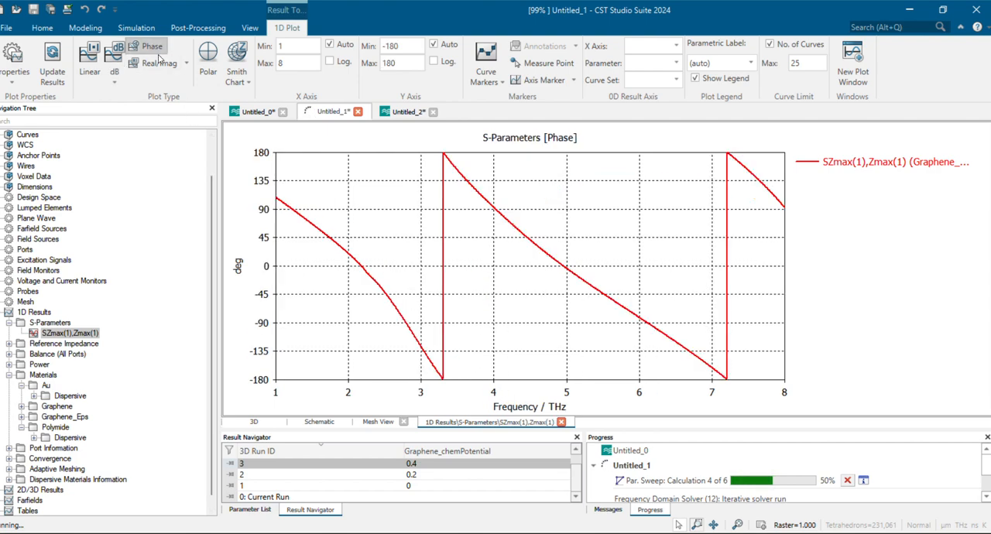
left_click(159, 61)
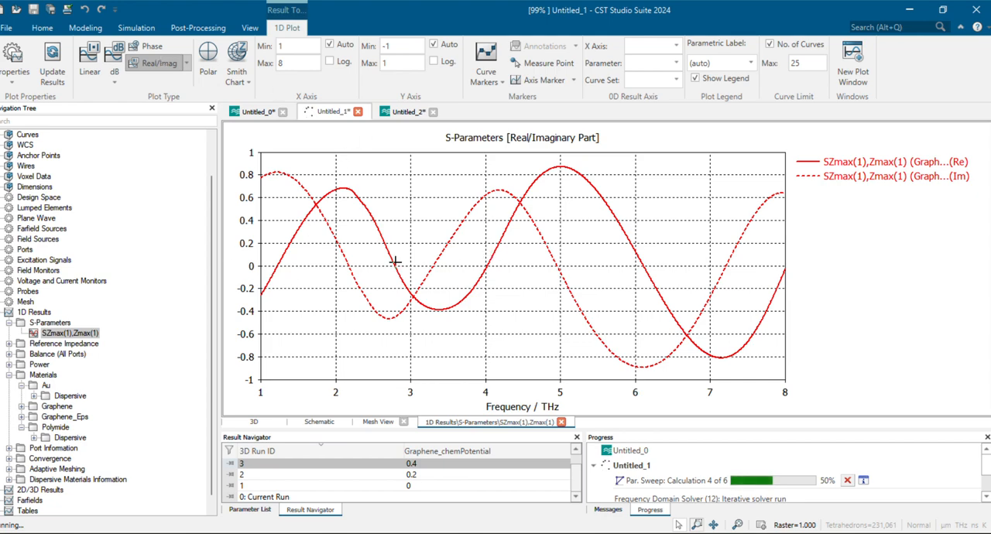
left_click(100, 66)
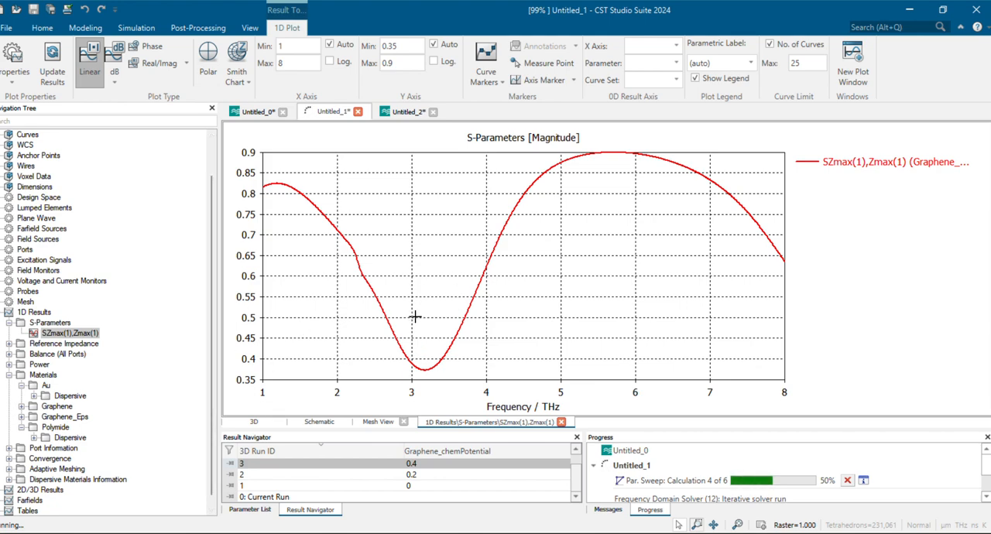
Check the post-processing import and export options for the plot data without exporting anything
left_click(216, 29)
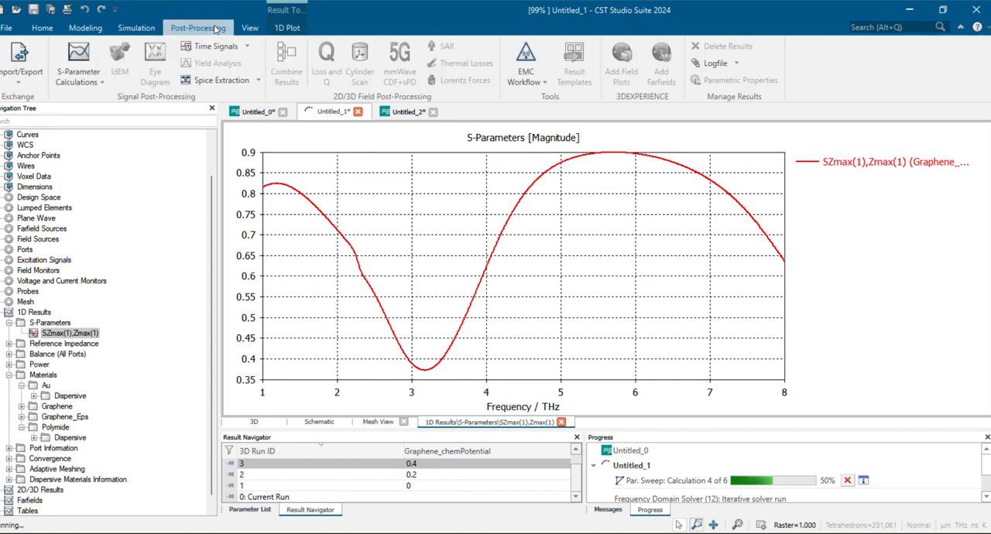
left_click(44, 72)
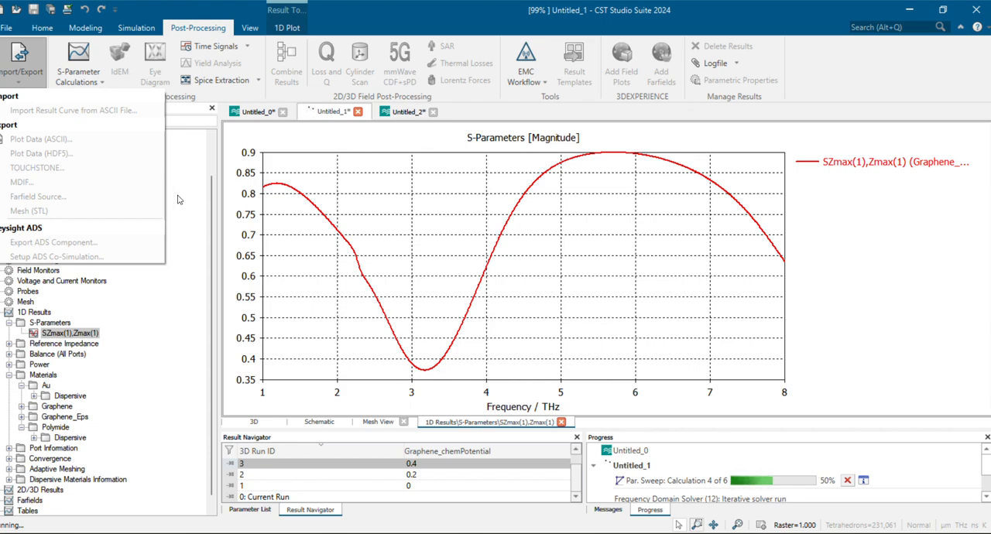
left_click(400, 204)
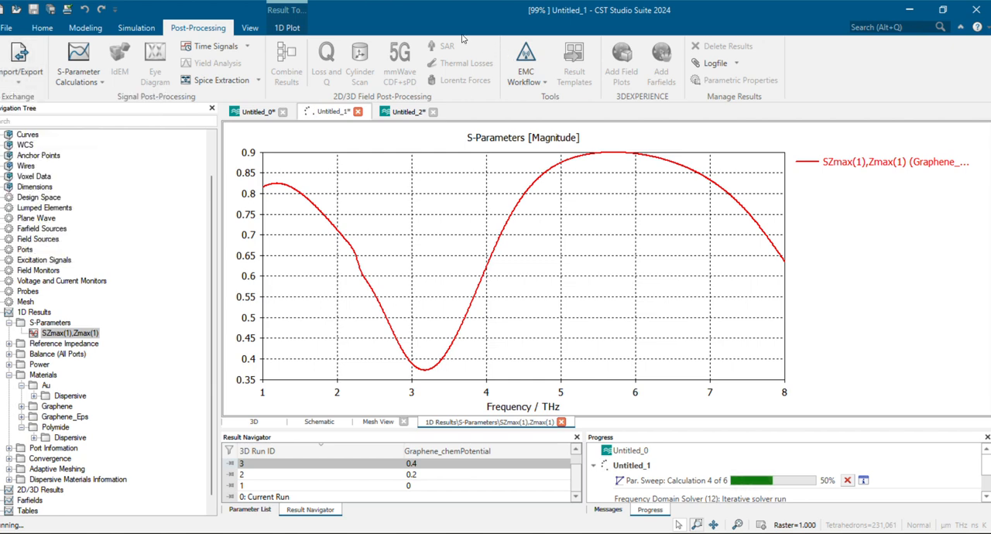